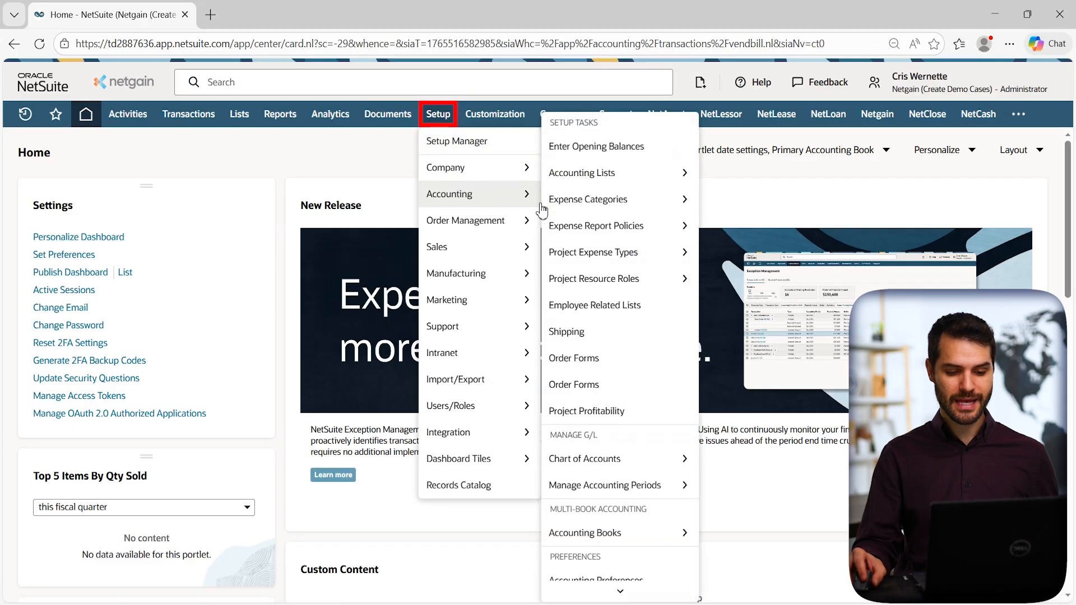
Open Manage Accounting Periods from Setup > Accounting in a new browser tab and go to it.
mouse_move(611, 488)
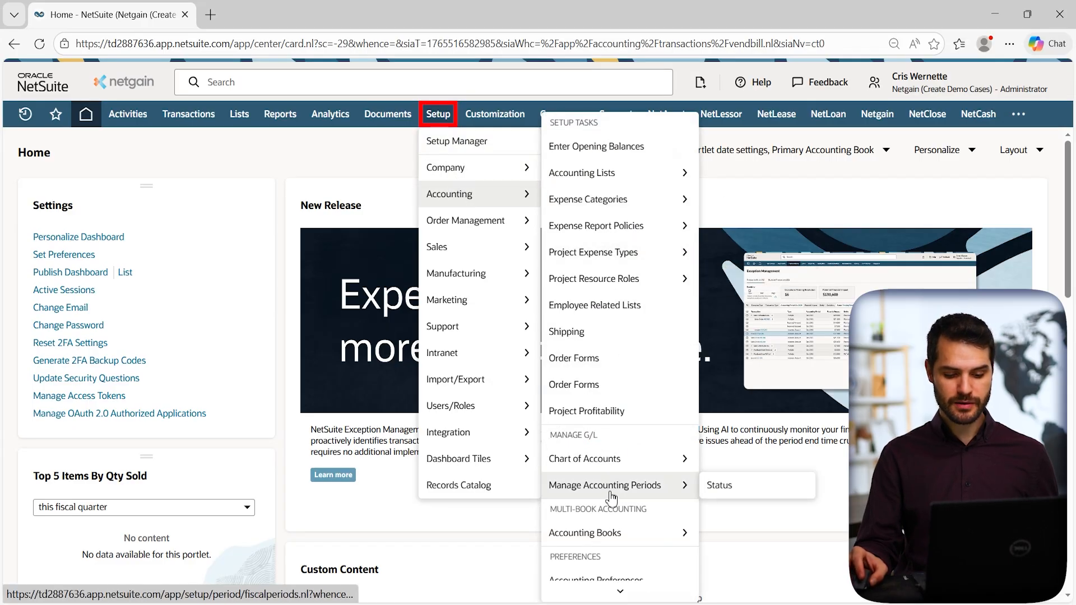
middle_click(611, 485)
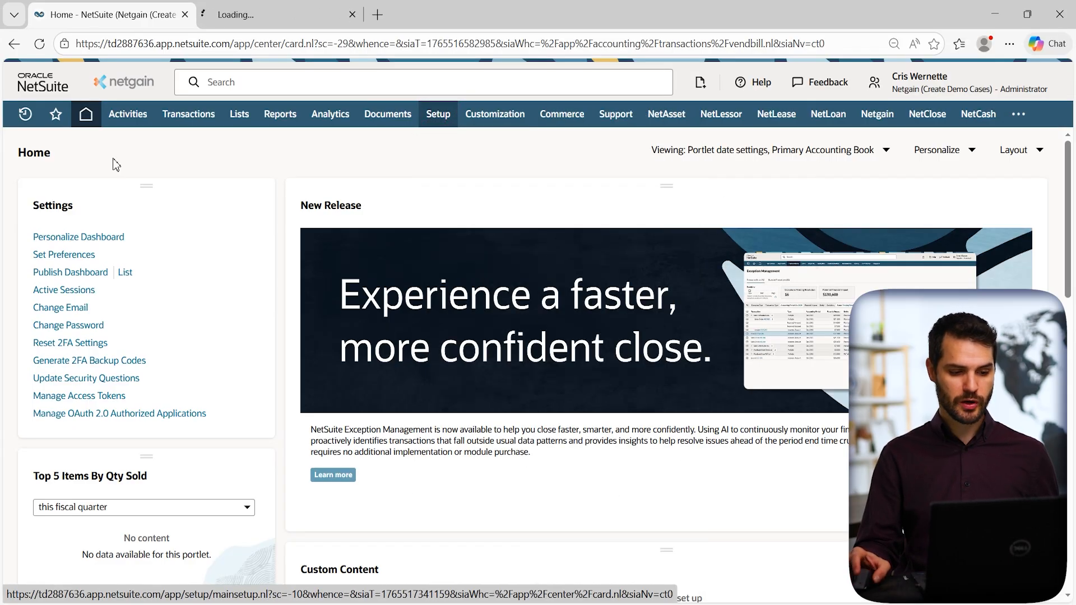
click(283, 15)
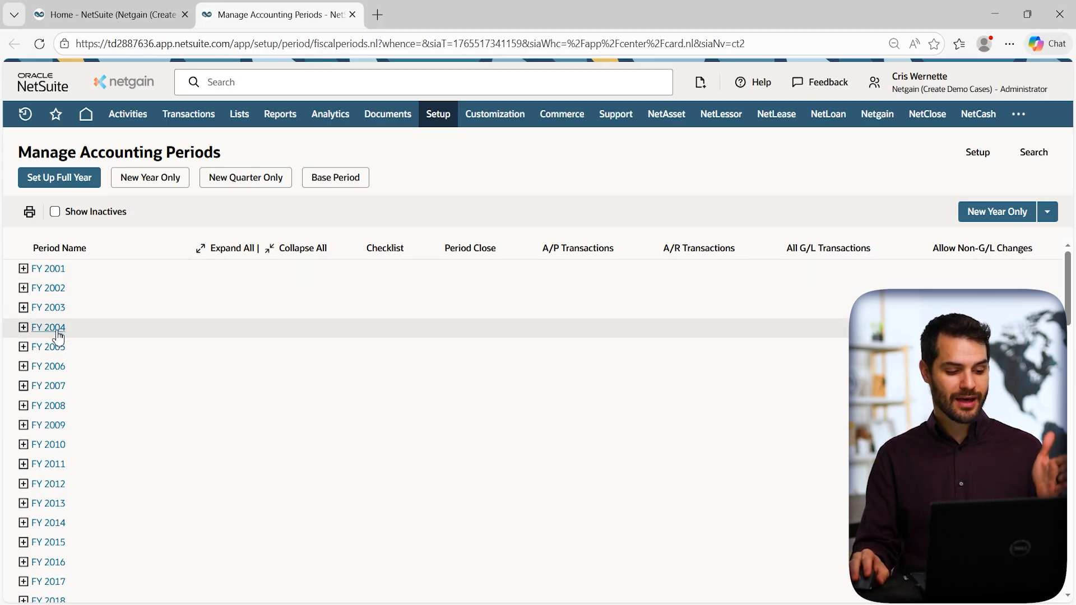
Scroll down to the FY 2024 months and open the Period Close Checklist for Jan 2024.
scroll(61, 359, down, 5)
scroll(66, 376, down, 1)
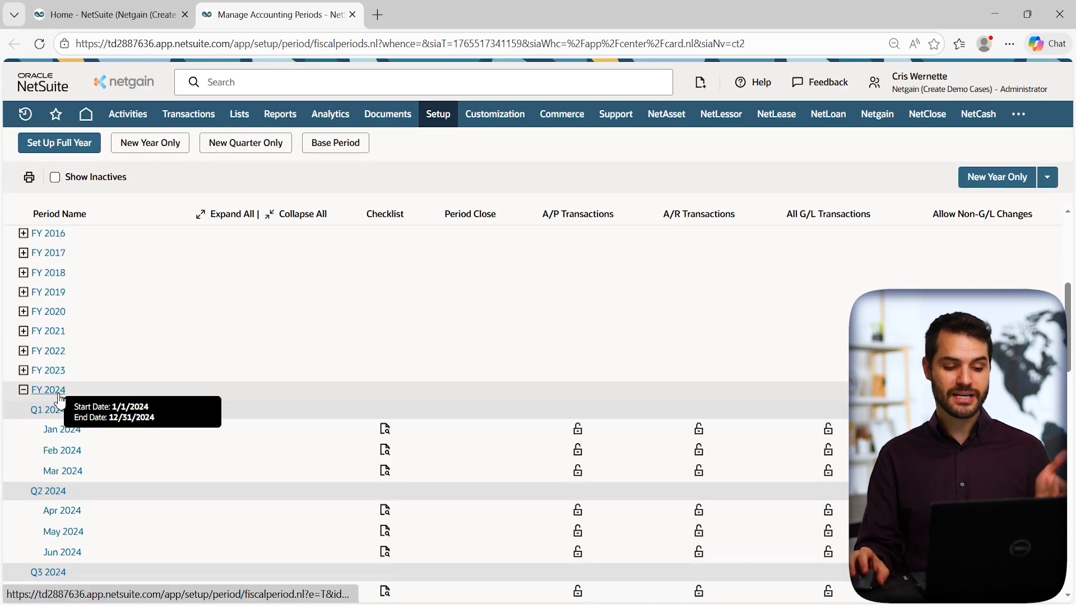
scroll(63, 392, down, 1)
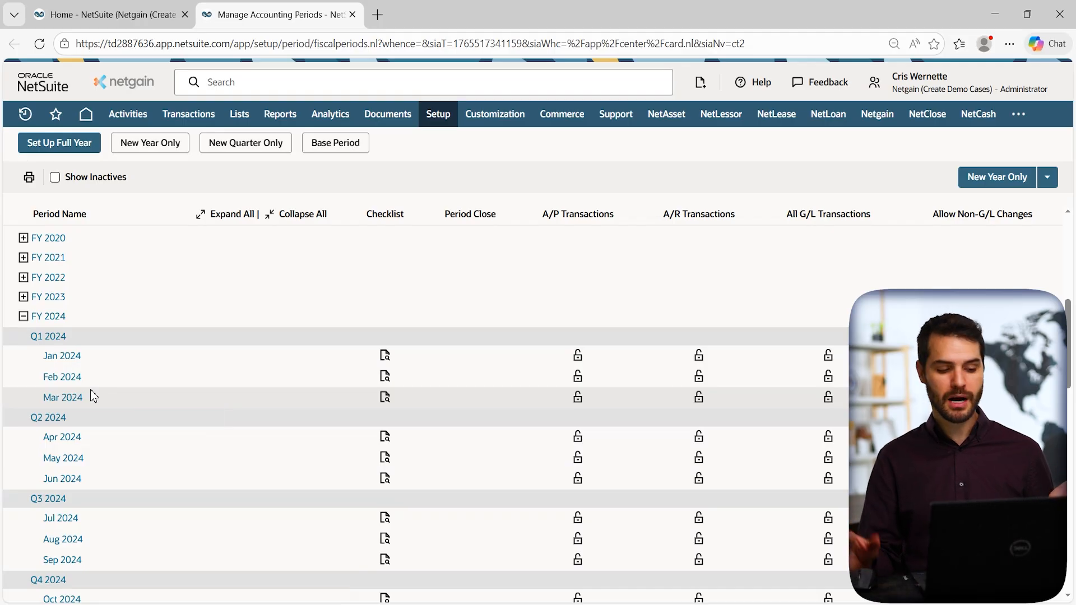
scroll(96, 410, down, 1)
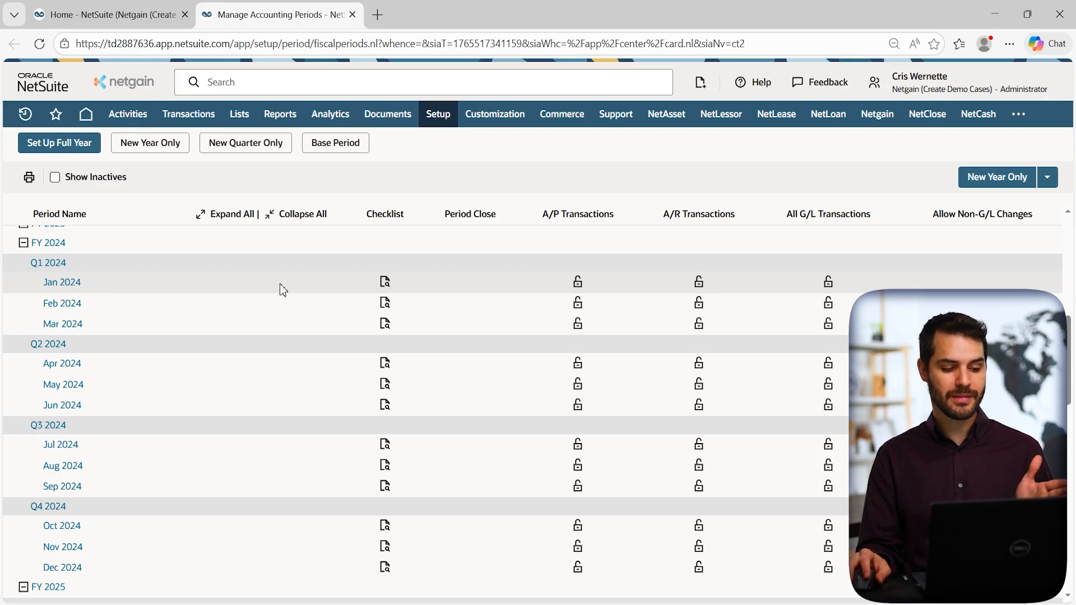
click(385, 283)
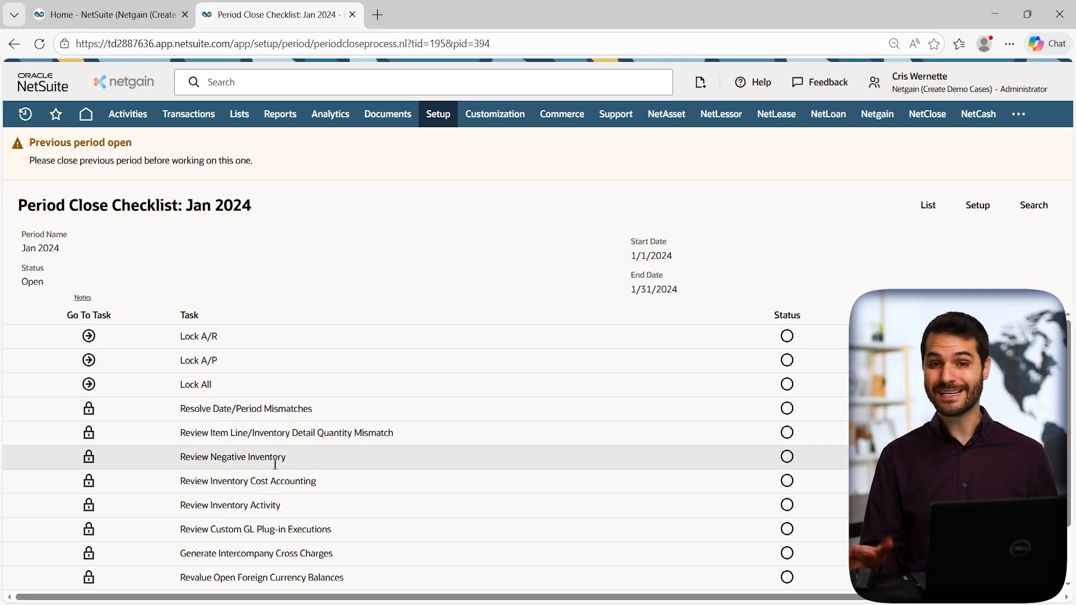
scroll(275, 464, down, 3)
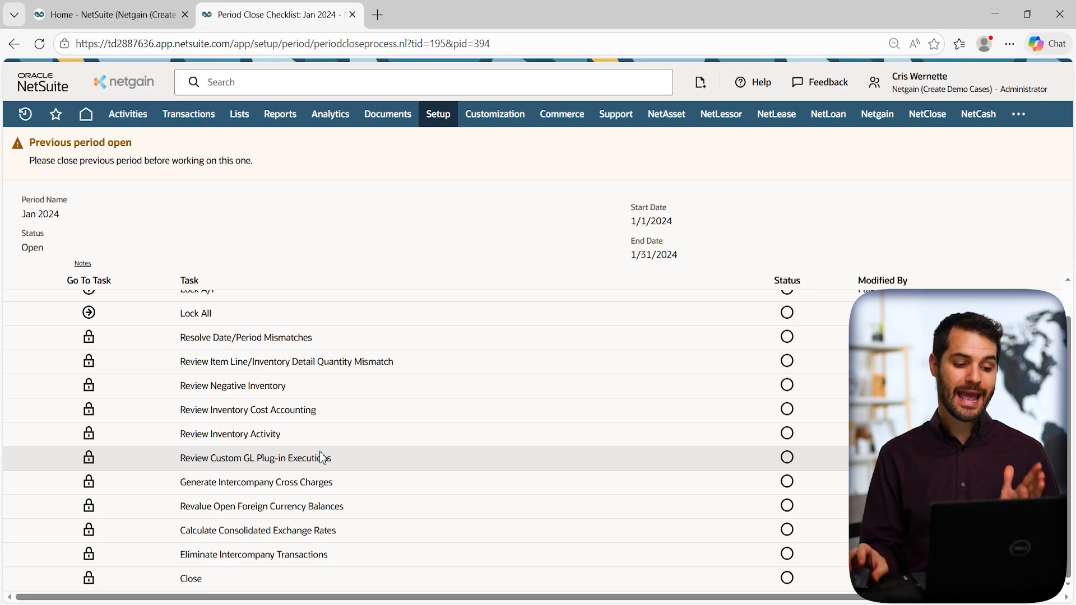
scroll(202, 337, up, 3)
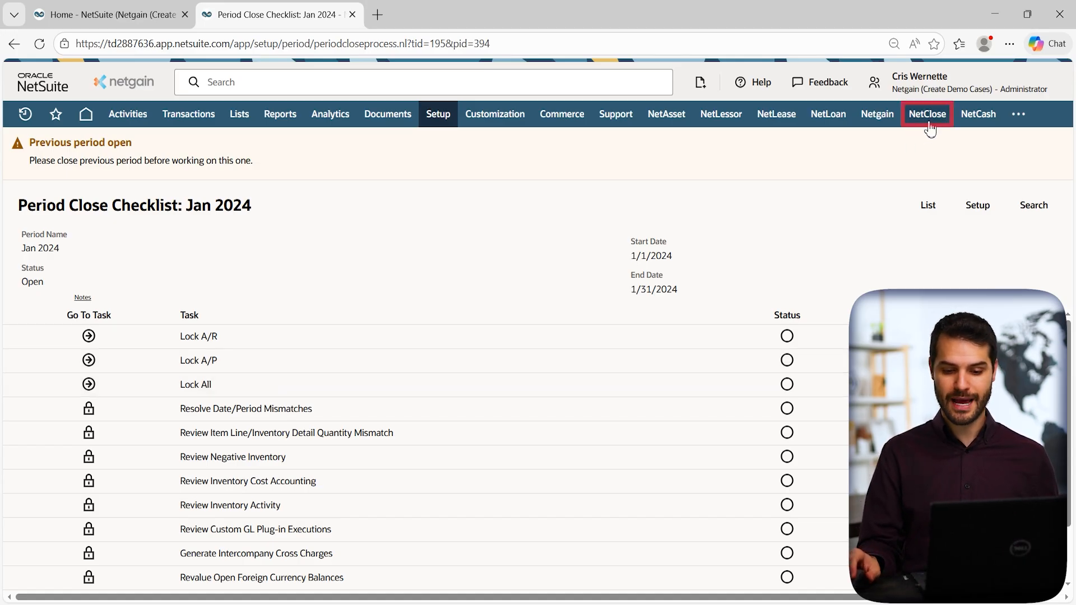
Open the NetClose > Tasks > Task List in a new tab and go to it.
mouse_move(931, 128)
mouse_move(961, 261)
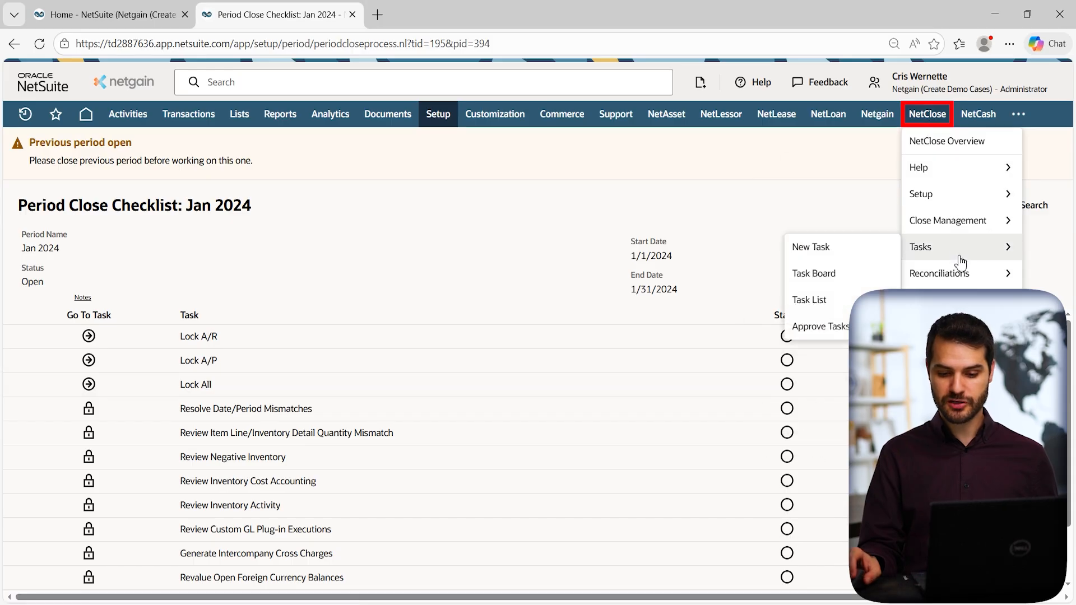
ctrl+click(828, 301)
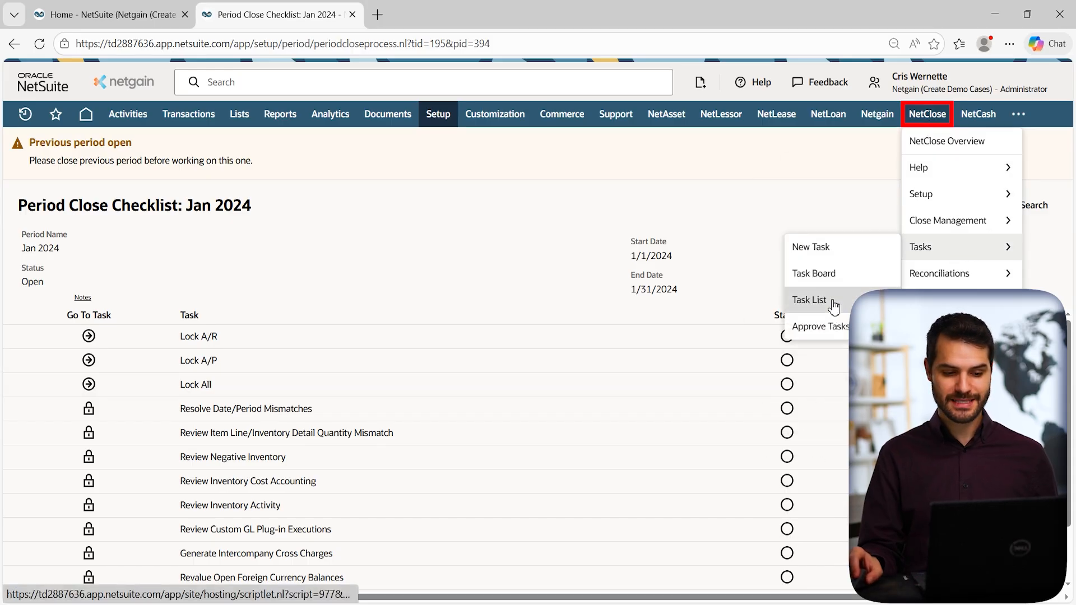
click(415, 14)
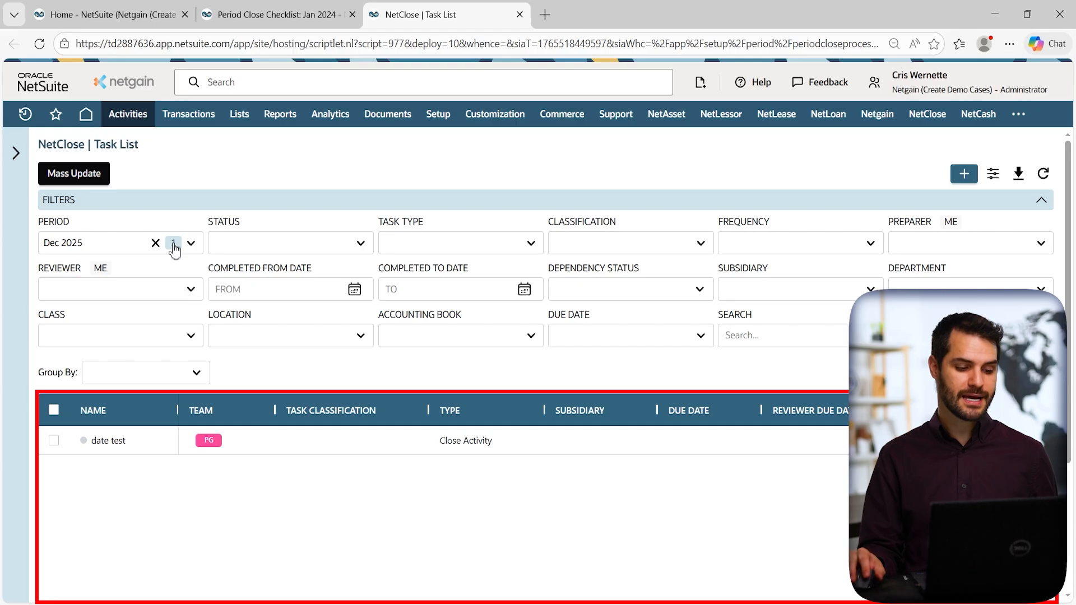
Change the Period filter from Dec 2025 to Aug 2025, showing 24 close tasks.
click(157, 242)
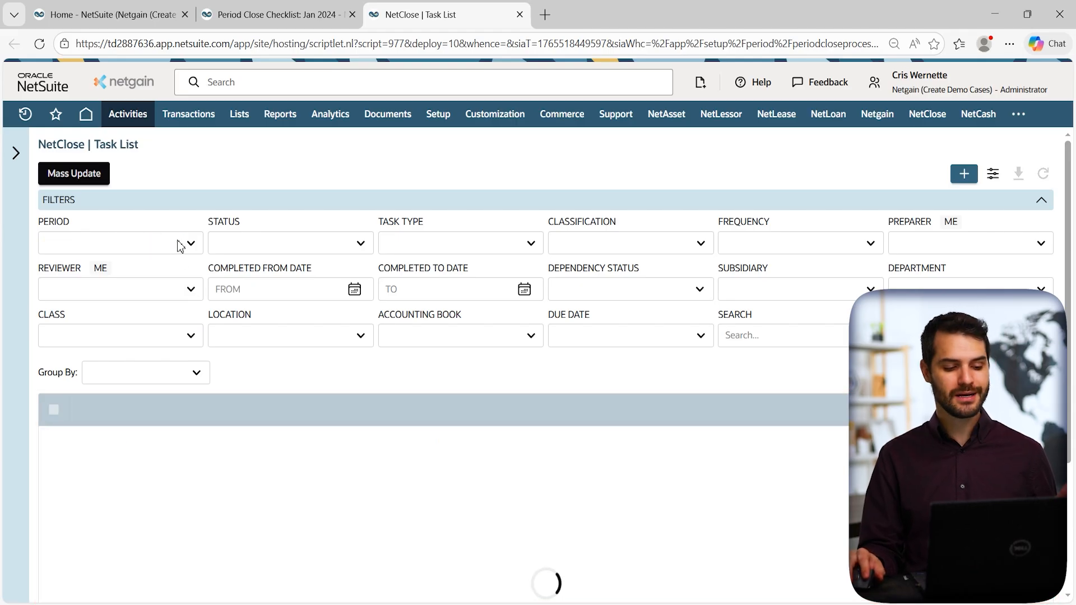
click(179, 242)
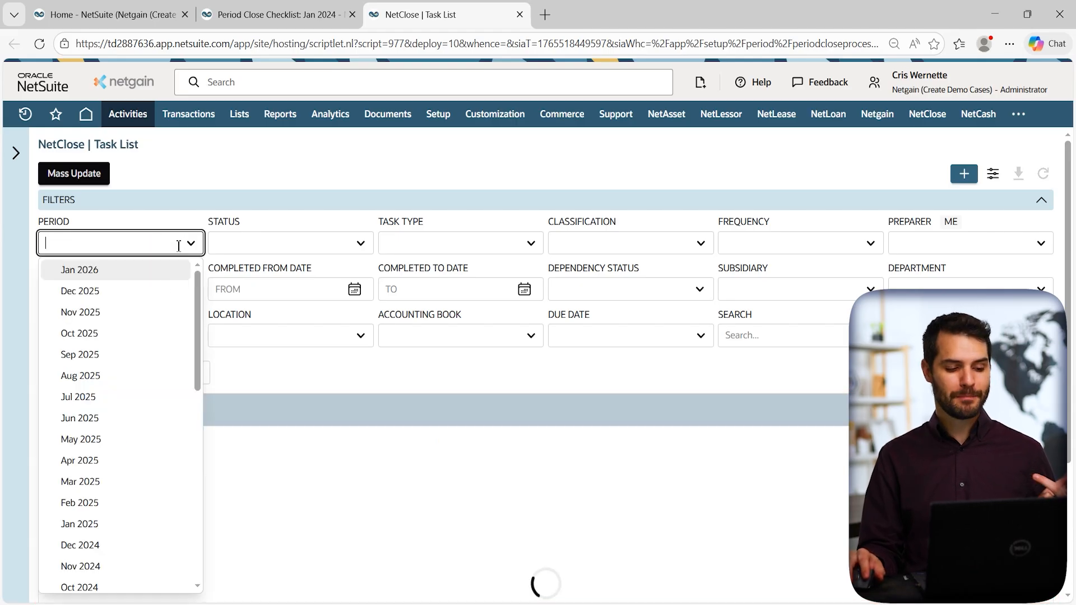
click(103, 377)
click(229, 171)
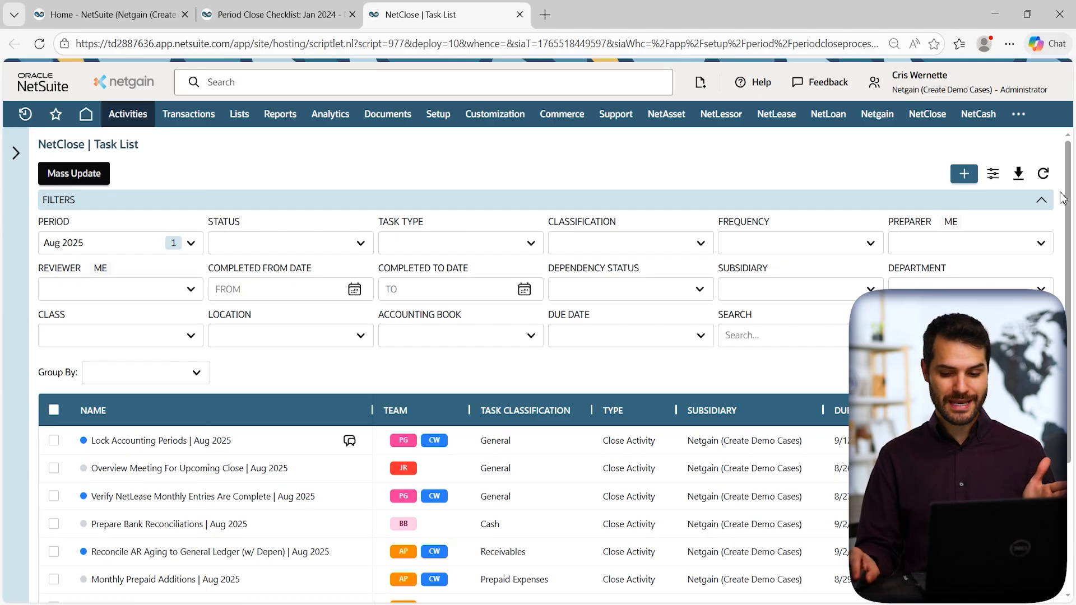
drag(1073, 175, 1071, 332)
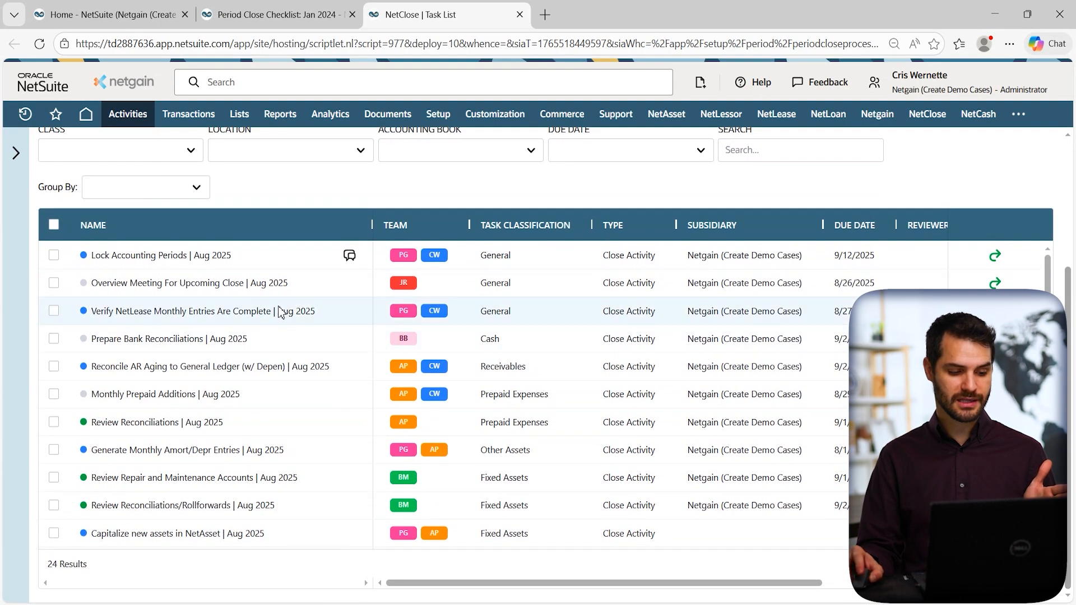
Narrow the Subsidiary column to reveal Reviewer Due Date, then open the Lock Accounting Periods task.
scroll(171, 285, down, 6)
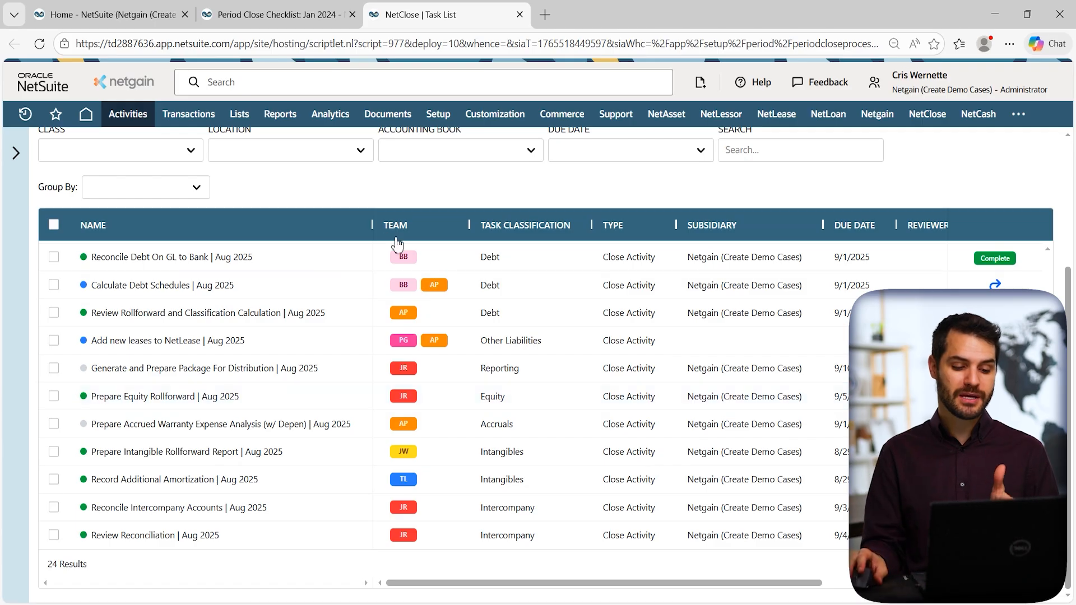
mouse_move(396, 400)
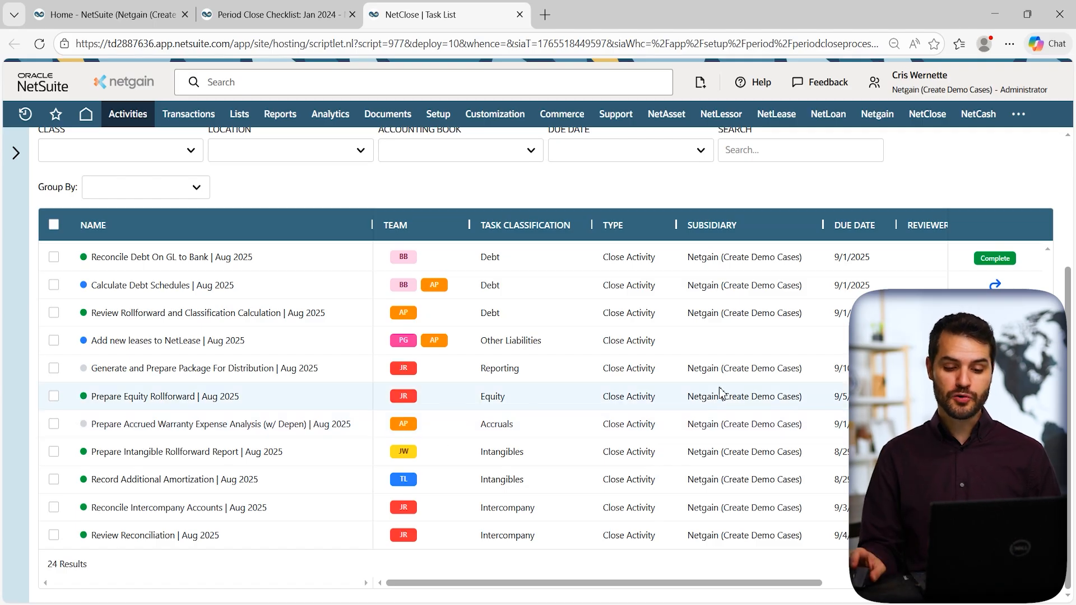
drag(823, 225, 773, 242)
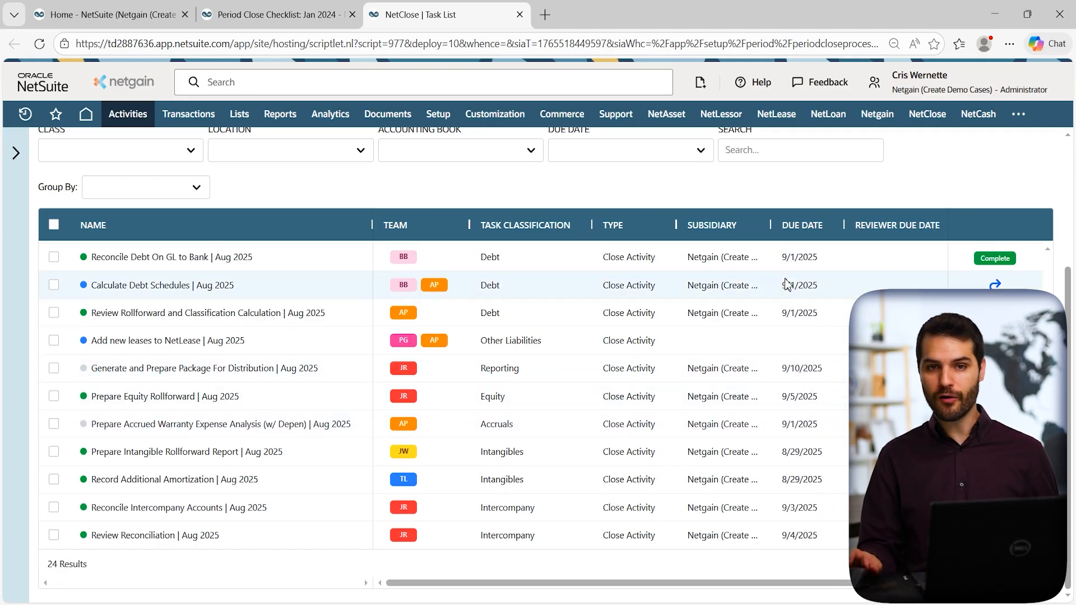
scroll(652, 440, up, 5)
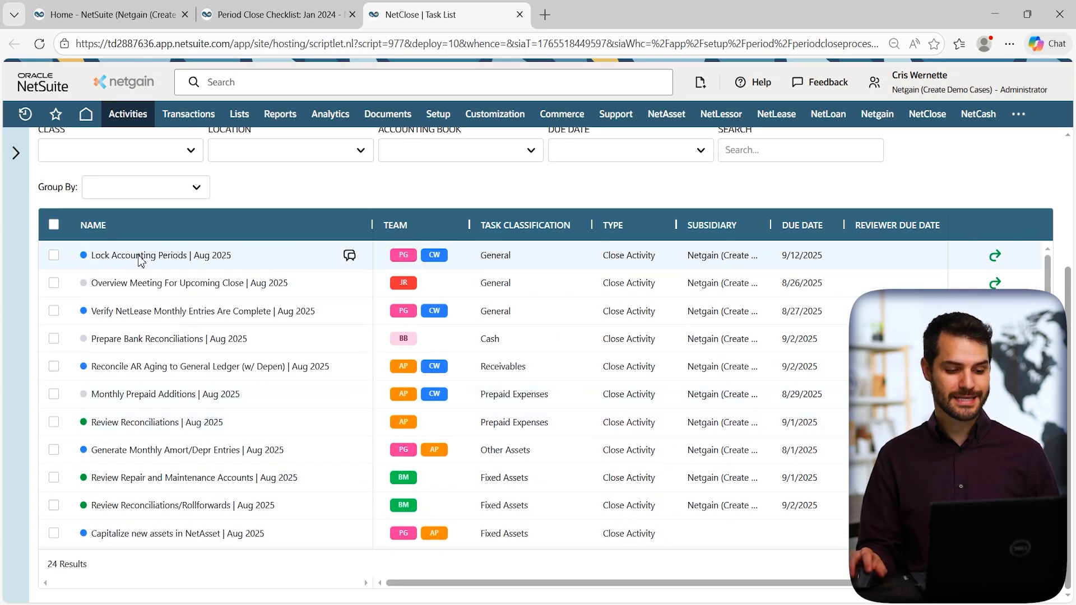
click(282, 262)
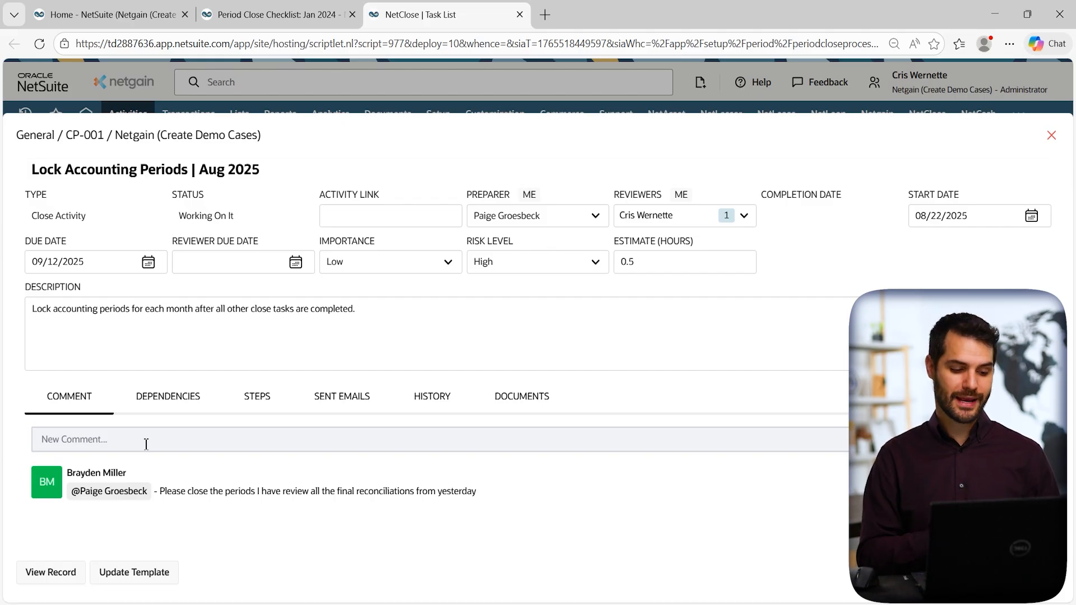
Review the task's dependency on Calculate Debt Schedules | Aug 2025, then its change history.
click(180, 399)
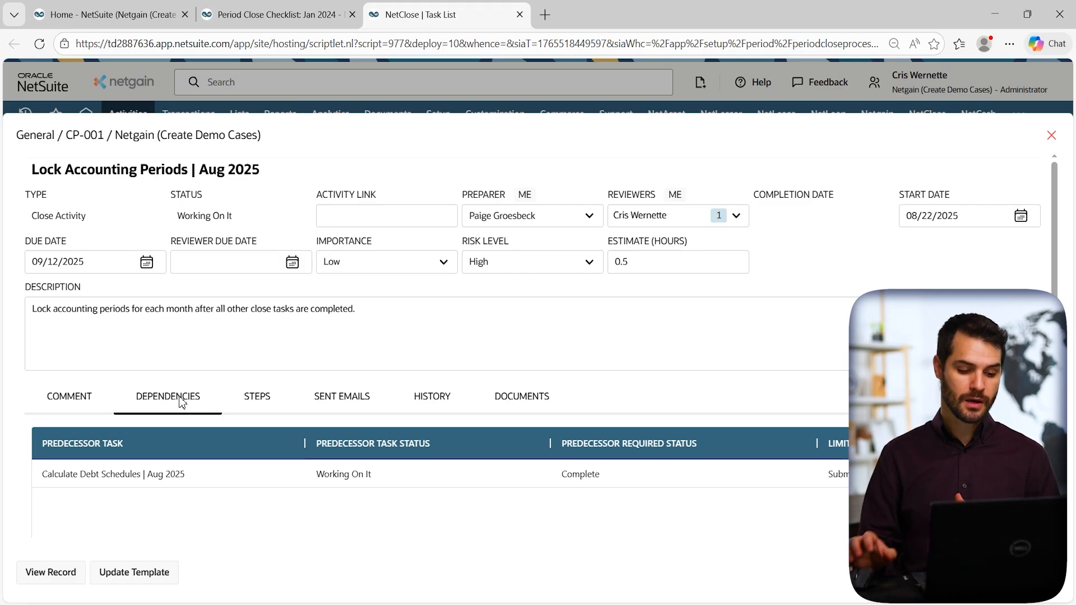
click(435, 404)
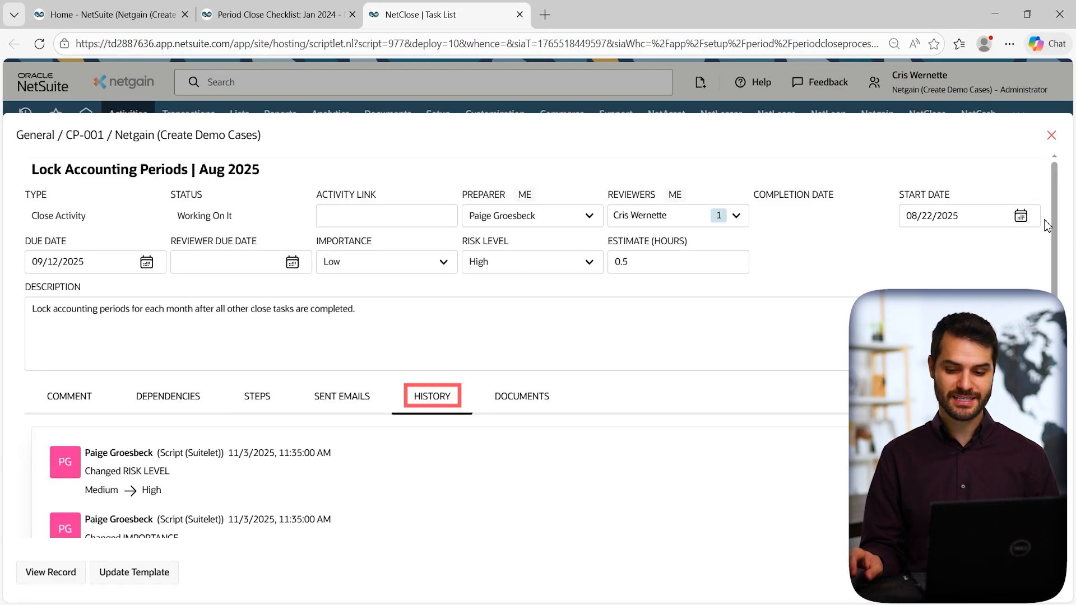
scroll(1047, 225, down, 3)
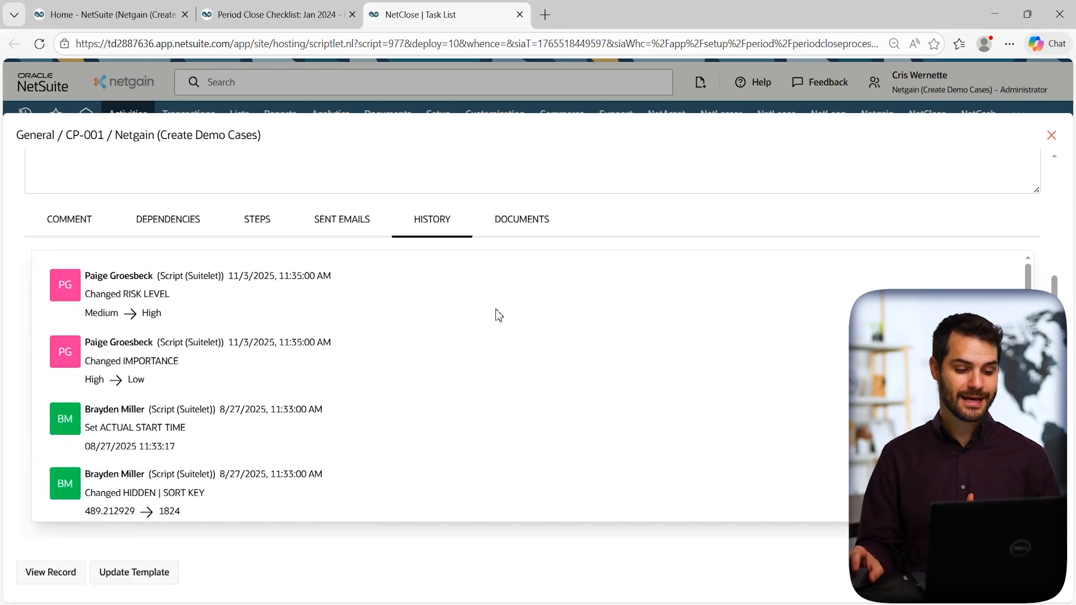
scroll(283, 303, down, 10)
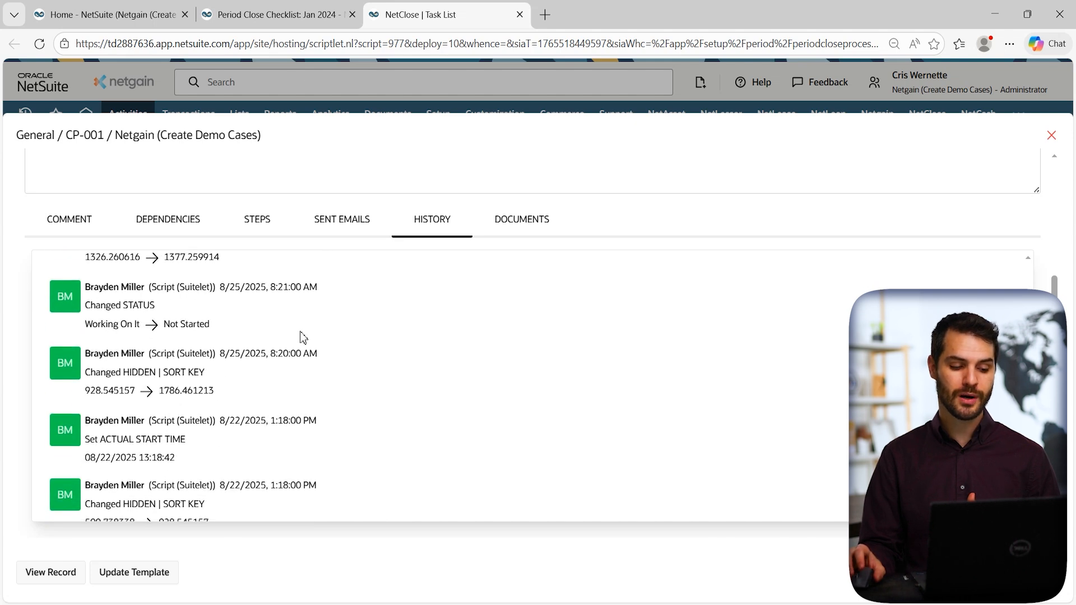
scroll(302, 336, down, 5)
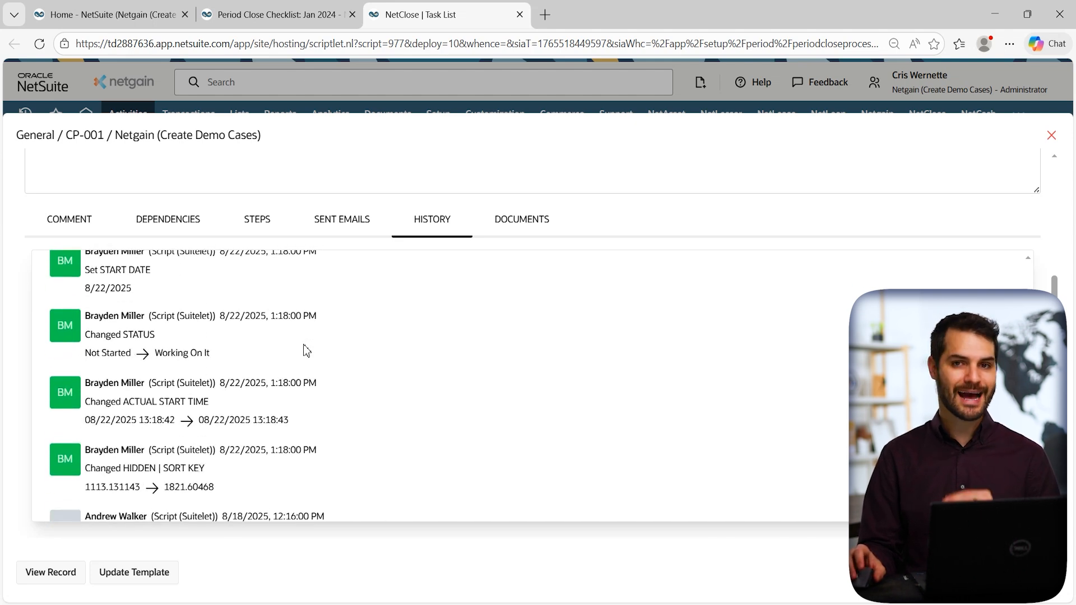
scroll(307, 351, up, 1)
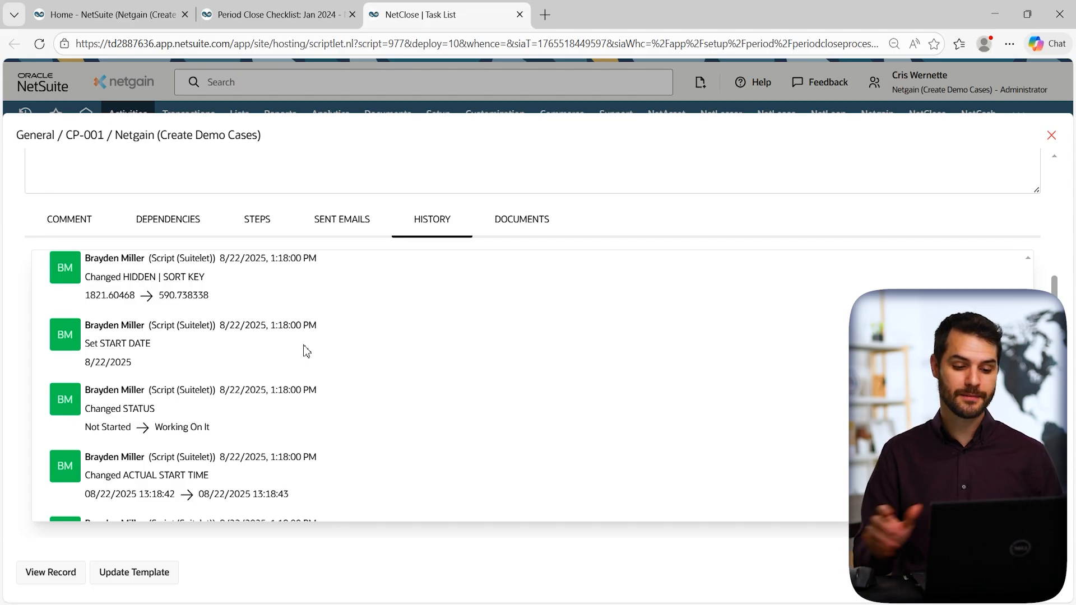
Check the task's attached documents, then close the task to return to the Aug 2025 list.
click(513, 223)
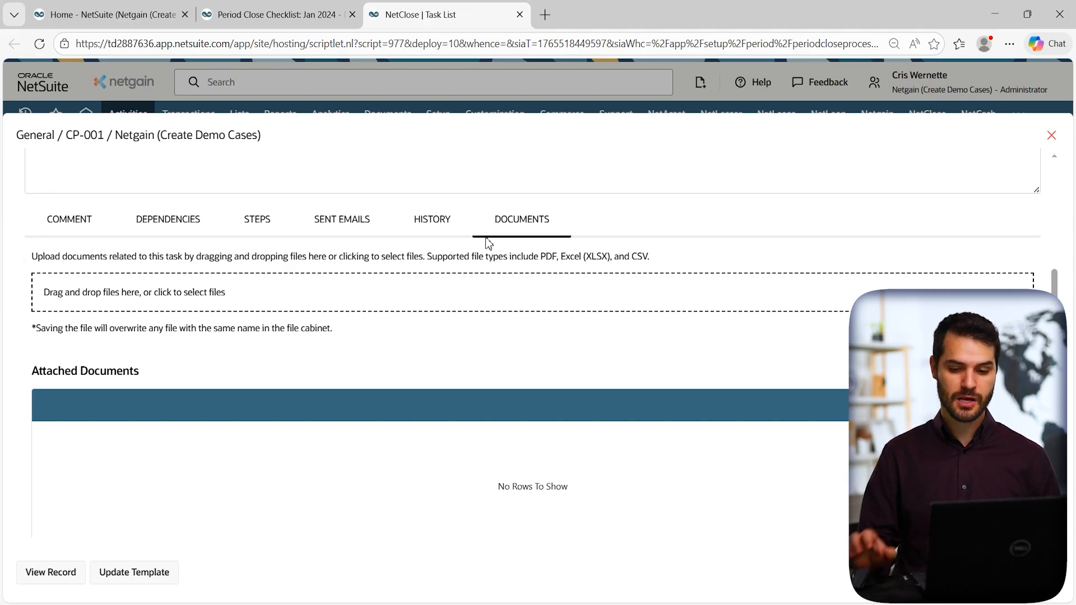
click(1052, 135)
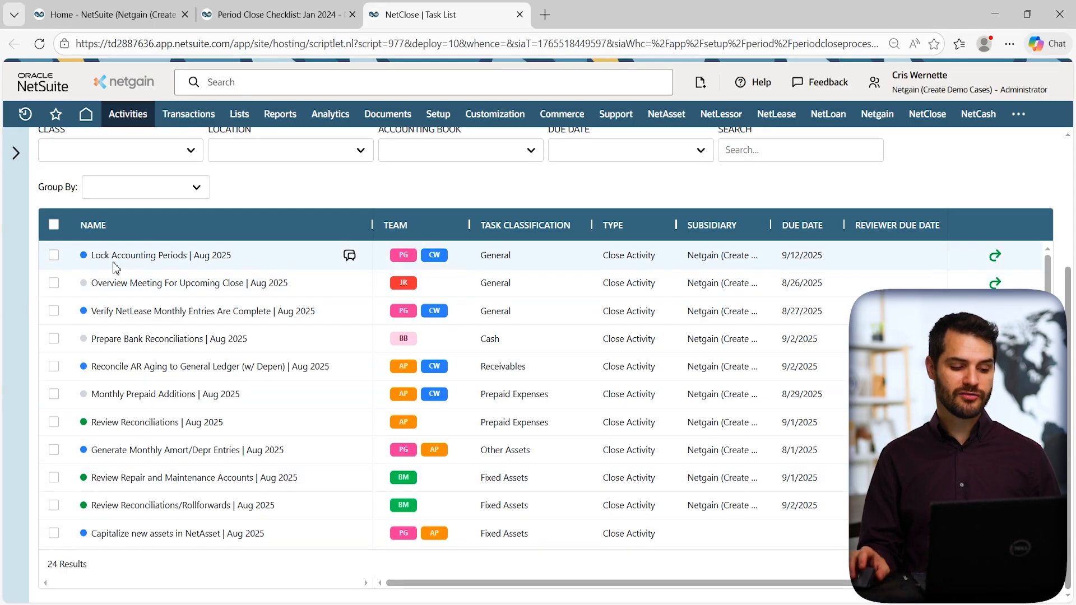
Return to the Jan 2024 Period Close Checklist tab, where Lock A/R, A/P and All remain incomplete.
click(298, 20)
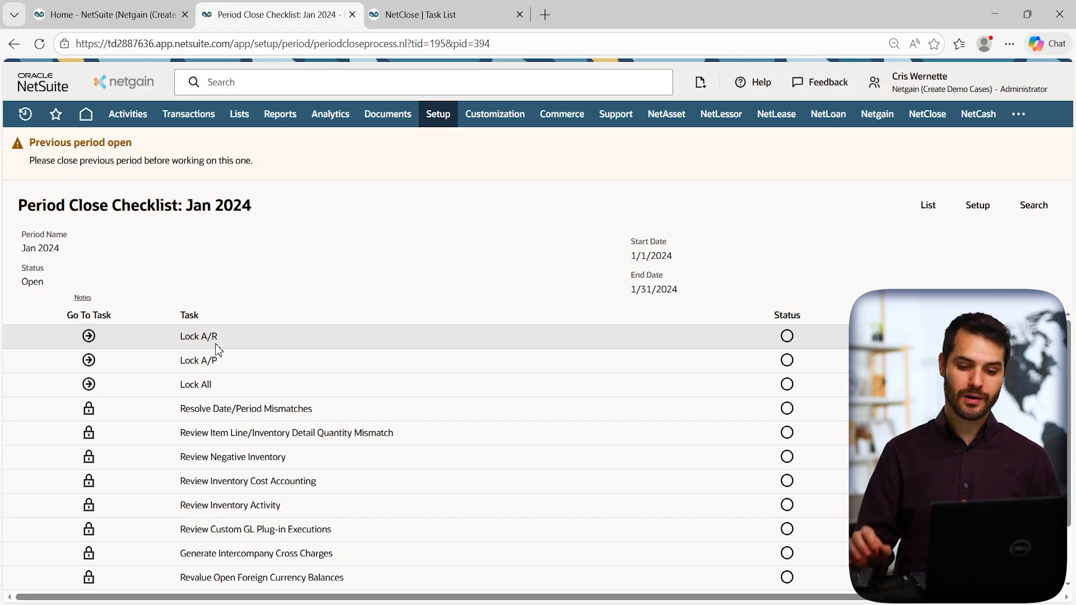
Open NetClose Lock Transactions & Account Segments for Dec 2025 and expand the lock segment list.
mouse_move(922, 114)
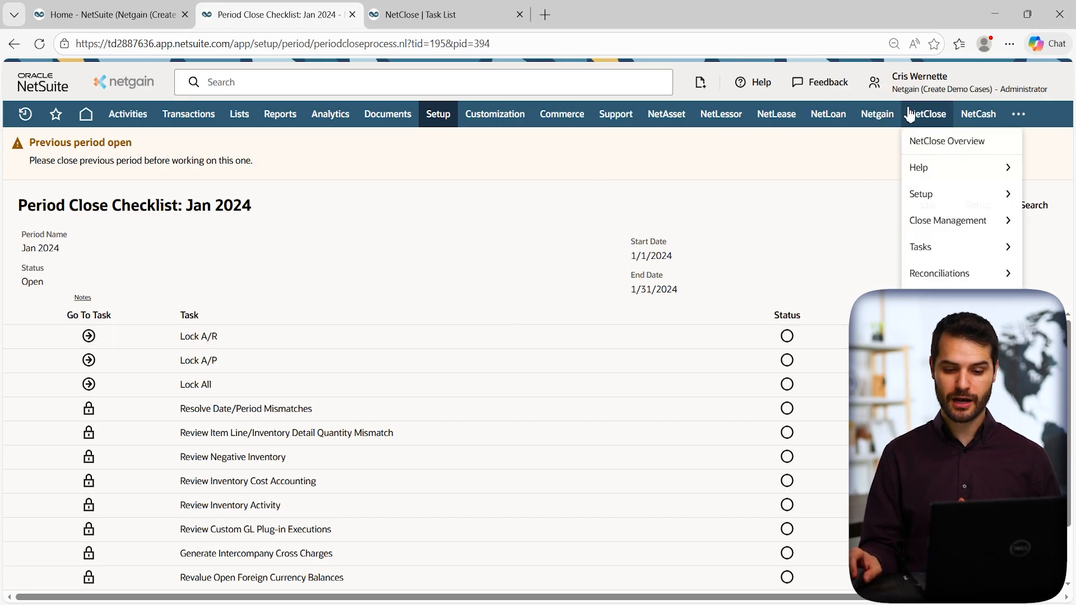
mouse_move(923, 208)
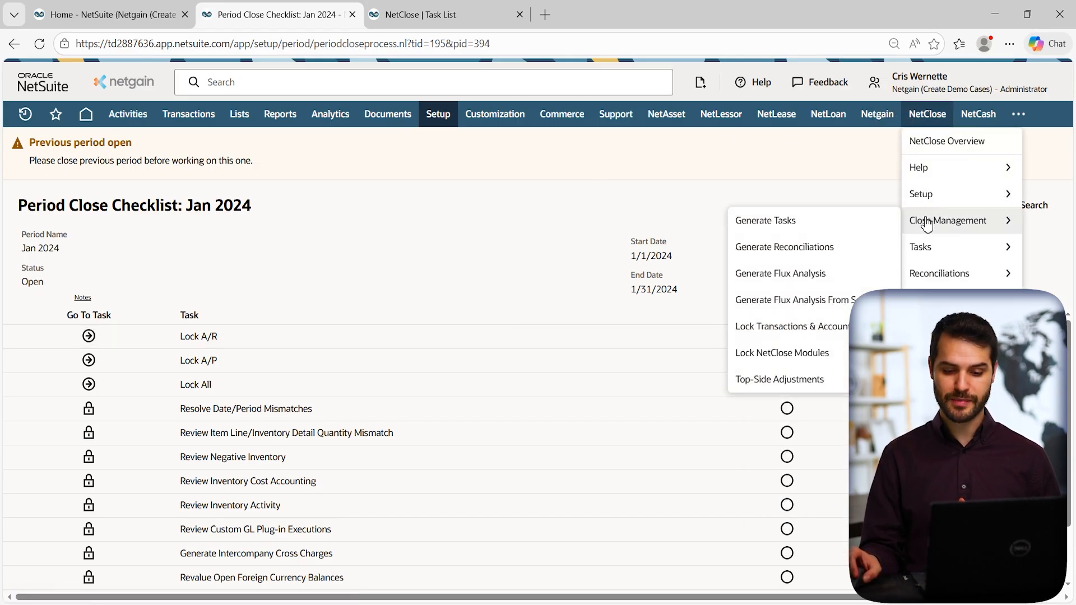
click(780, 334)
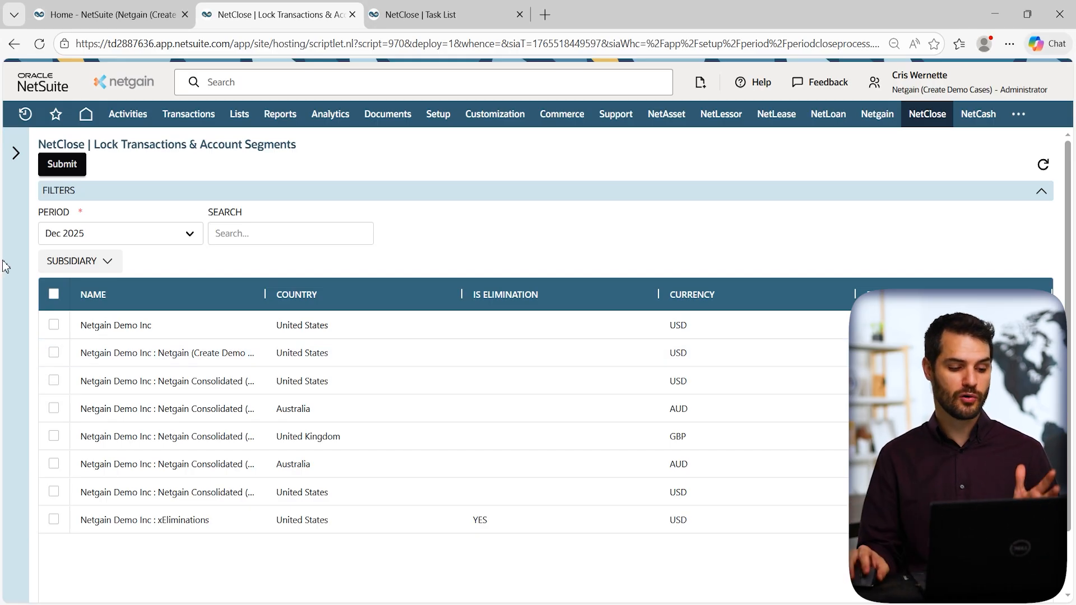
click(98, 262)
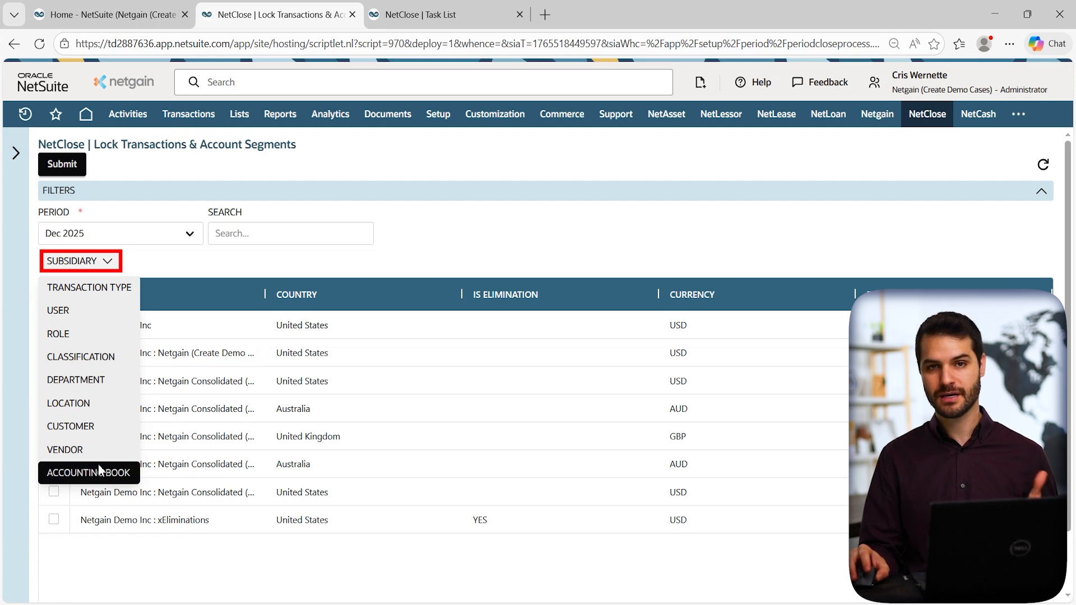
Set the lock segment to User and select every user except your own, 28 in total.
click(95, 287)
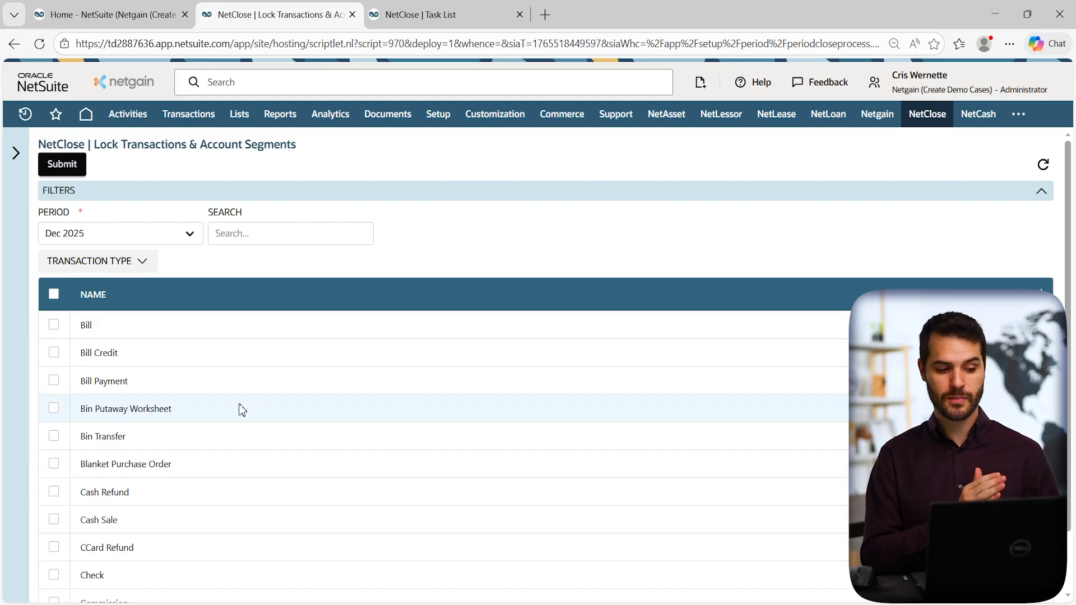
click(98, 265)
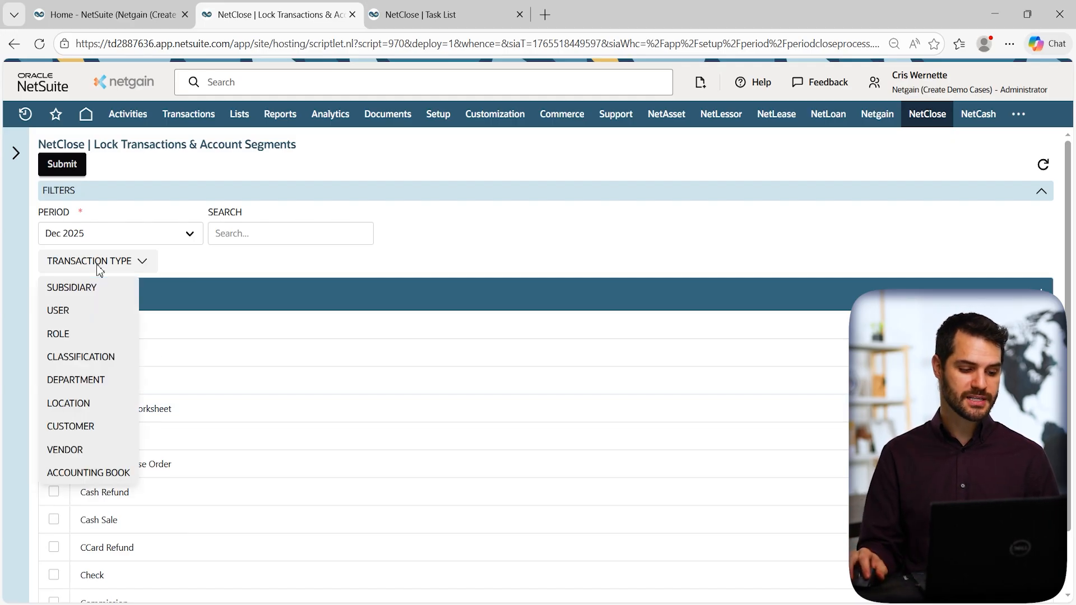
click(96, 312)
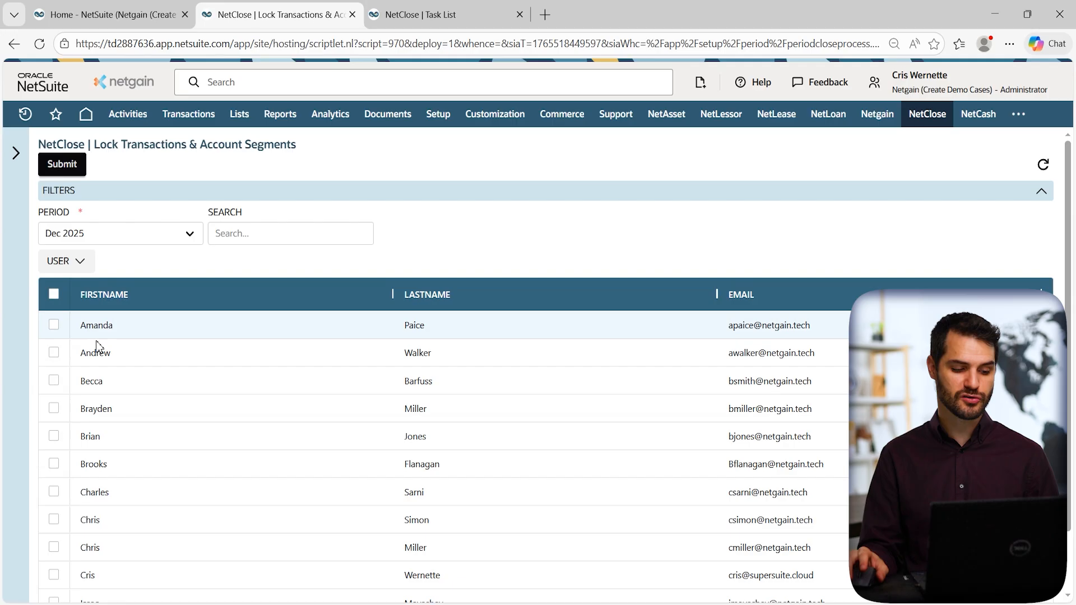
click(54, 295)
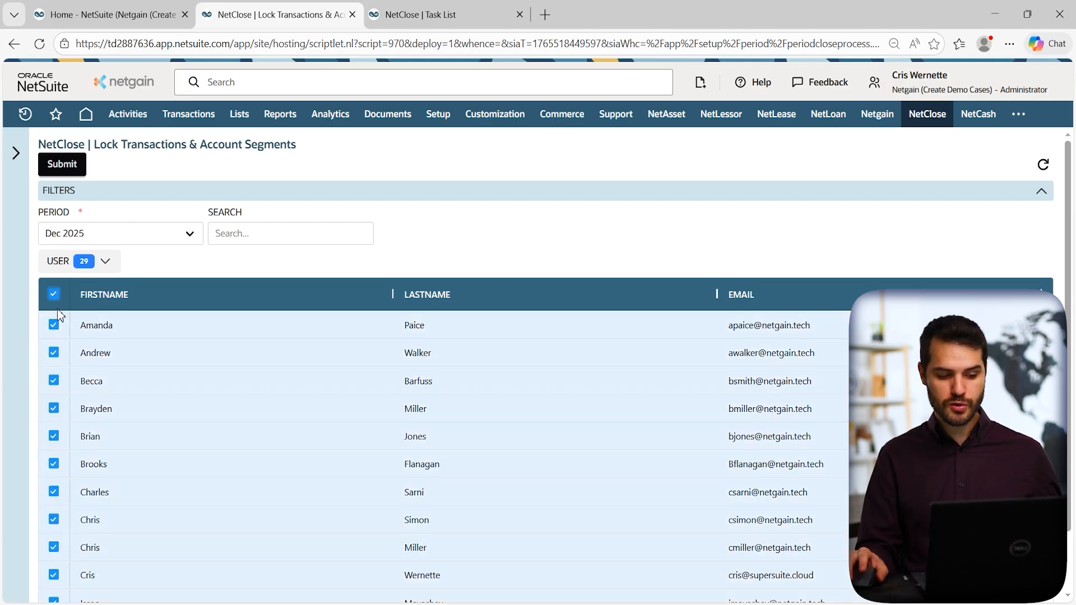
click(54, 582)
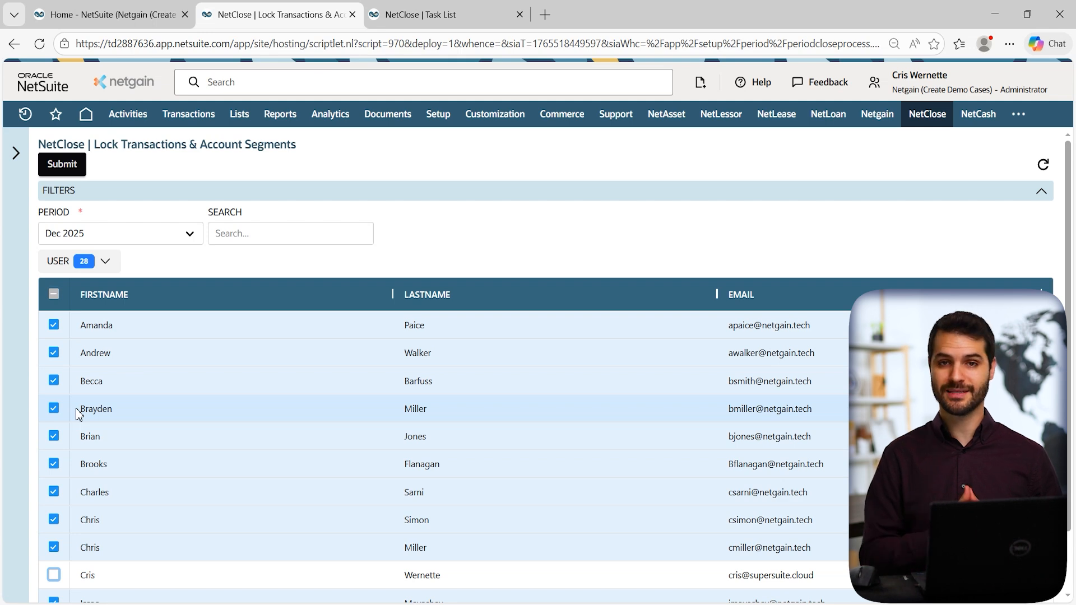
Close the NetClose Task List and Lock Transactions tabs, returning to the Home dashboard.
click(520, 14)
click(352, 15)
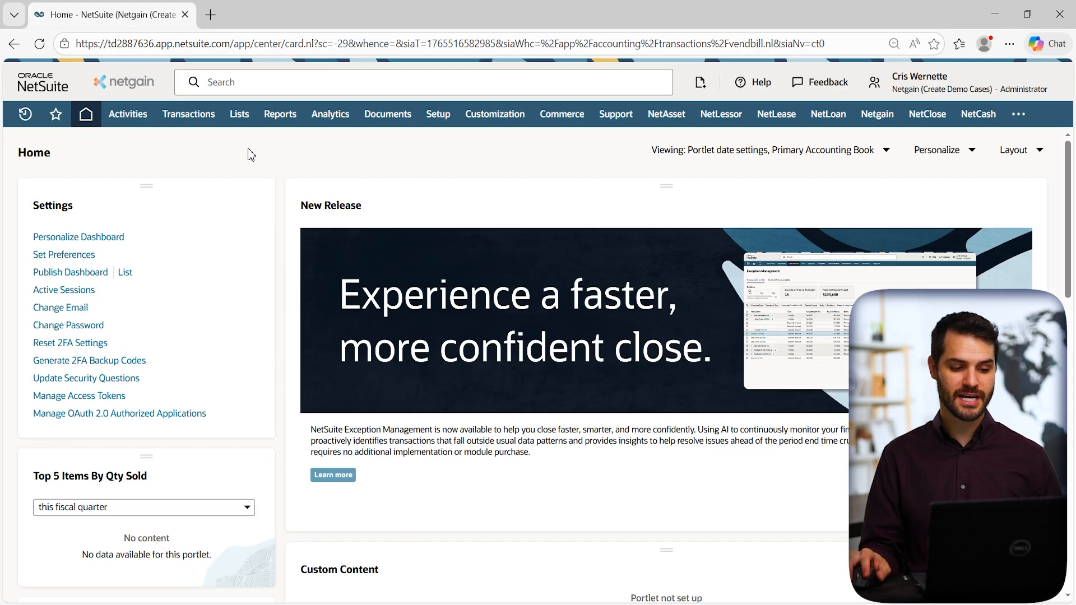
mouse_move(196, 119)
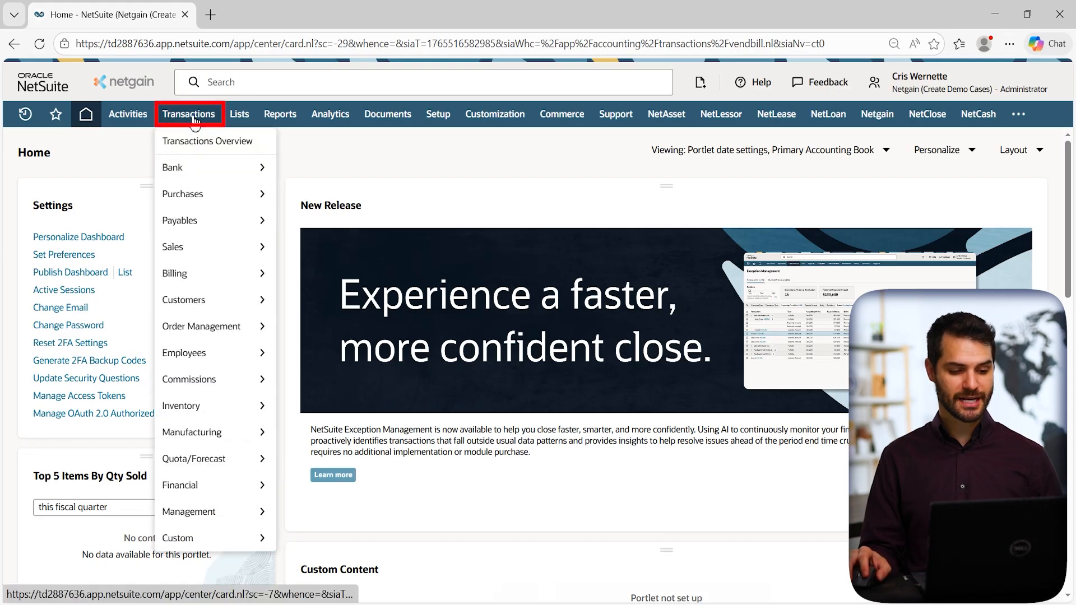
mouse_move(196, 170)
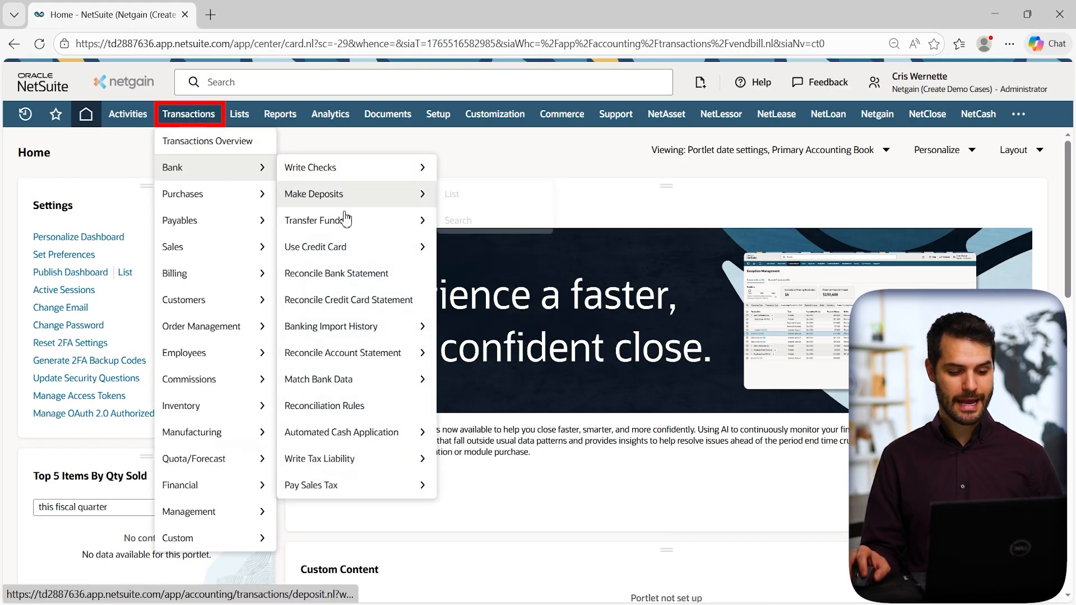
mouse_move(348, 379)
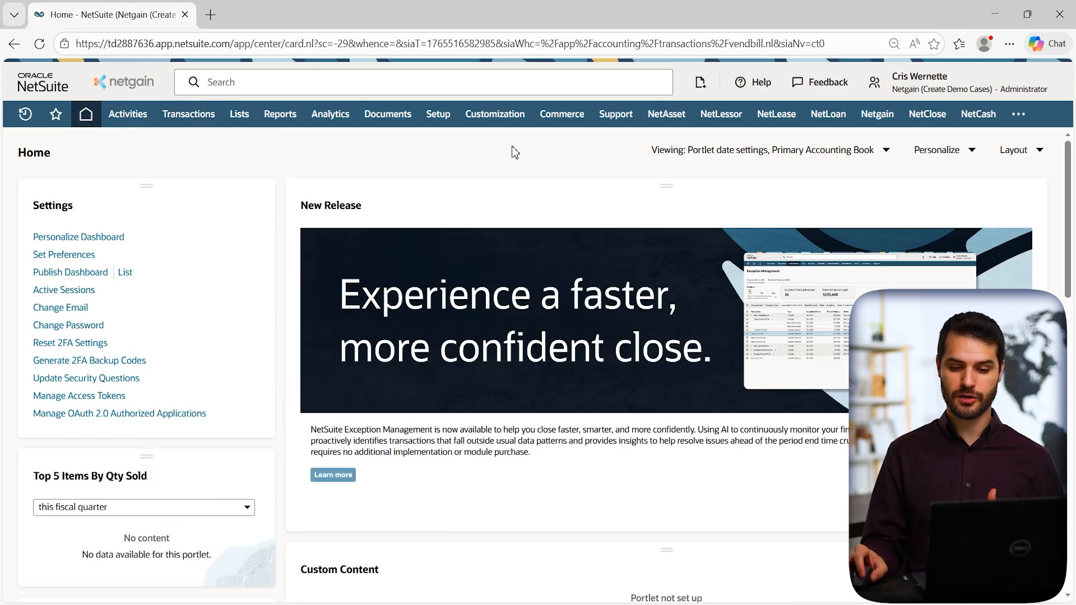
Open NetClose All Reconciliations in a new tab and switch to it.
mouse_move(928, 119)
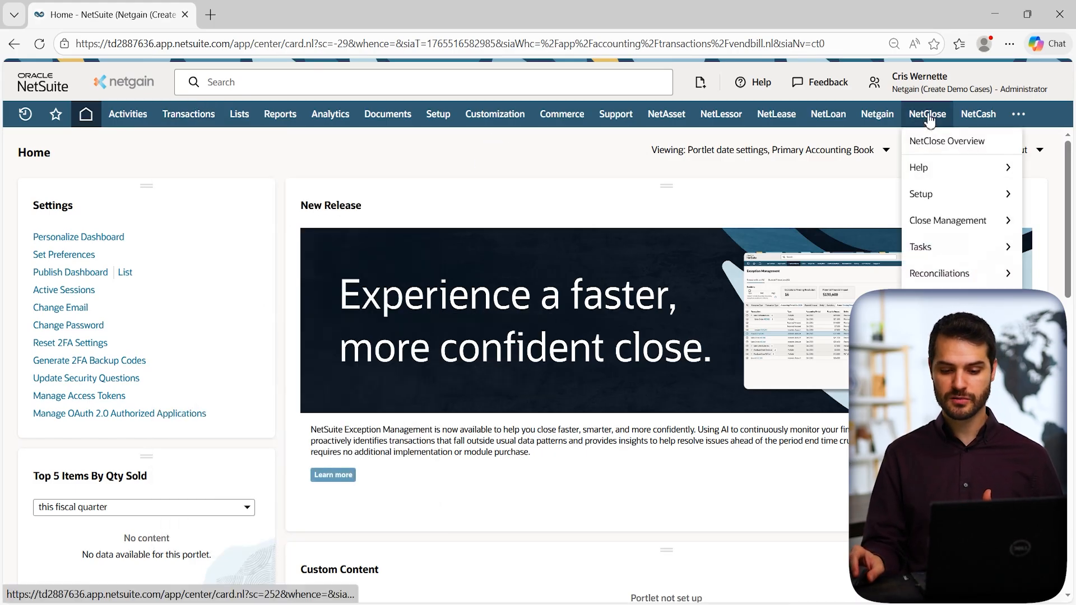
mouse_move(960, 273)
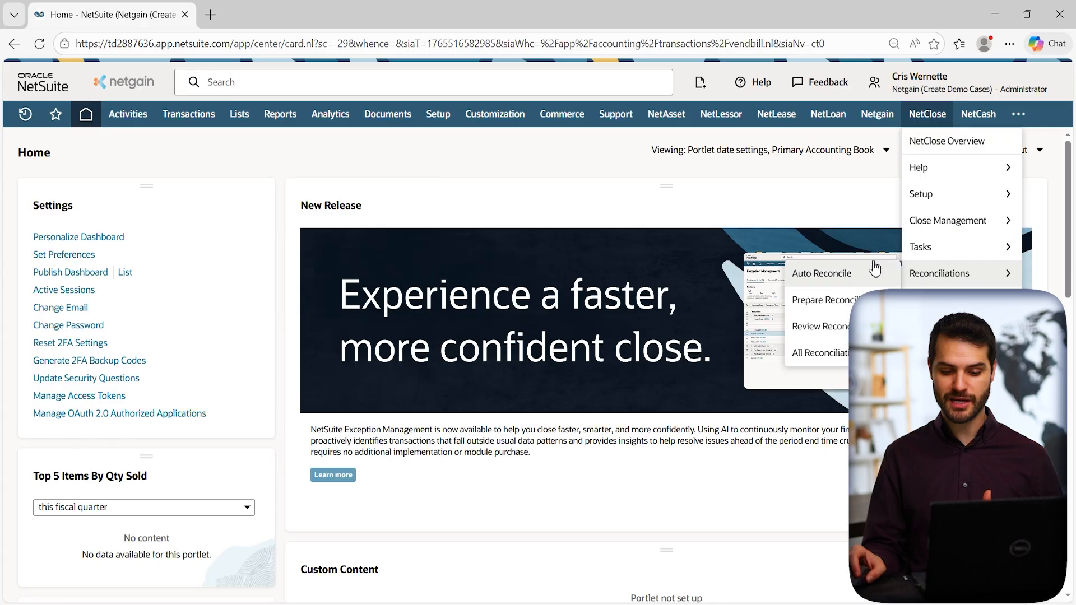
middle_click(818, 353)
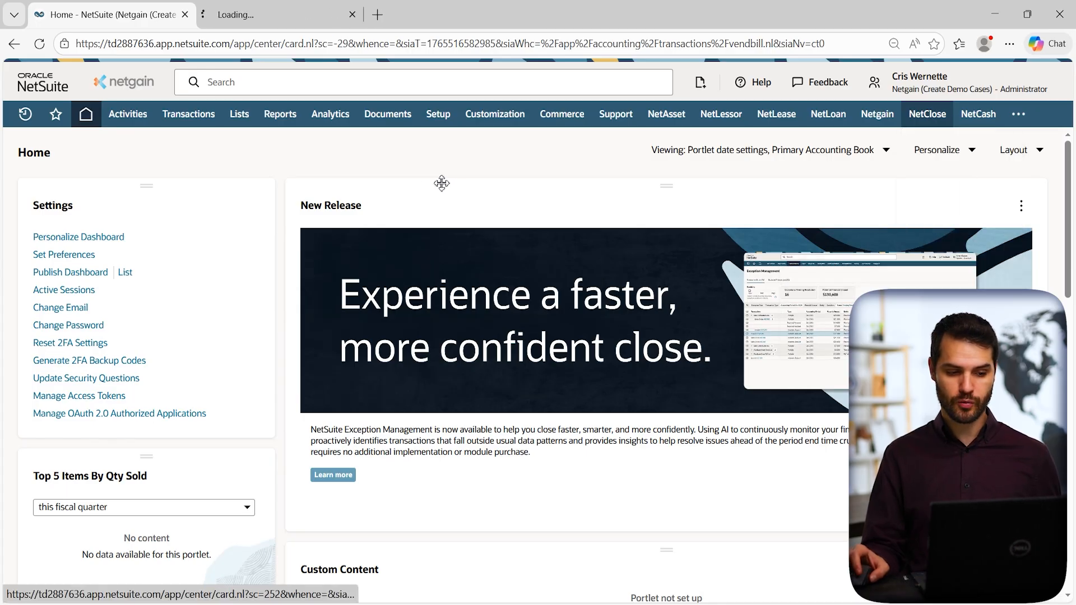
click(247, 17)
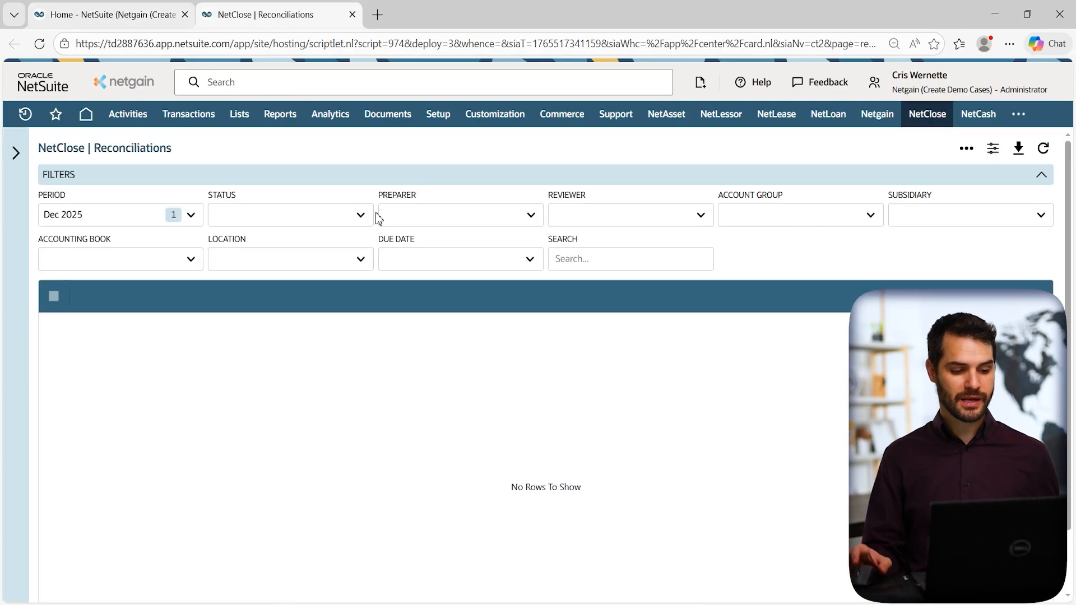
Add Aug 2025 to the Dec 2025 period filter and apply it.
click(188, 215)
click(98, 350)
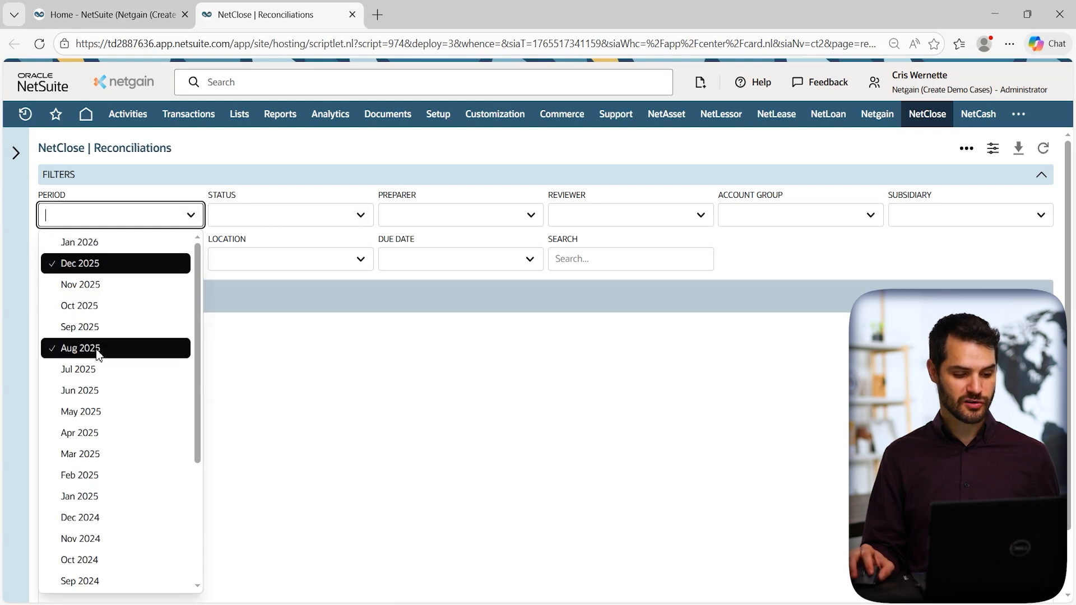
click(260, 146)
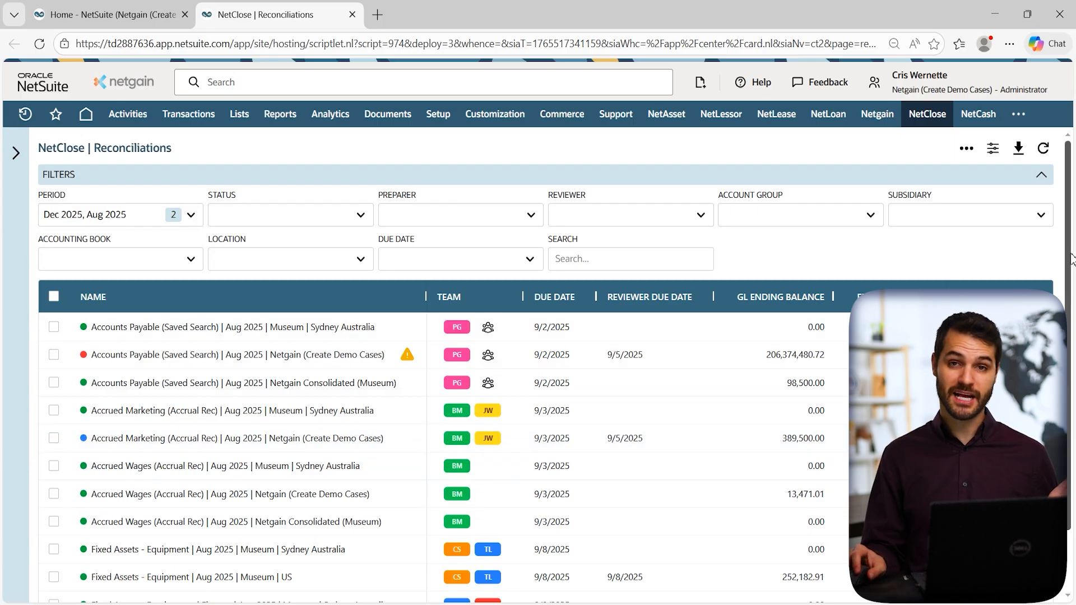
Narrow the NAME column to reveal explained and unexplained balances, then close the reconciliations tab.
drag(1068, 247, 1066, 311)
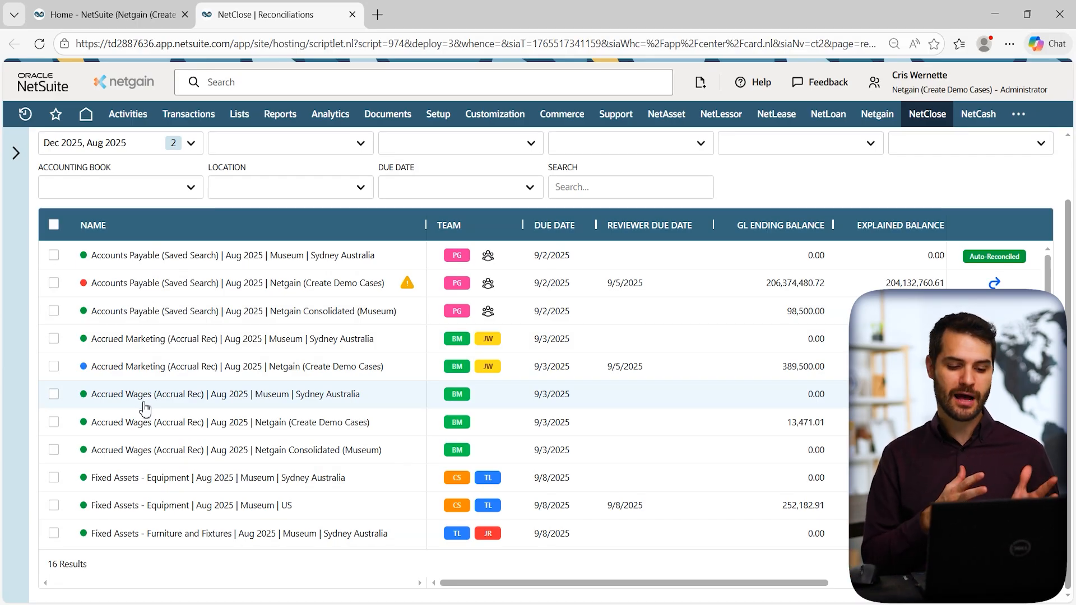
drag(426, 225, 238, 225)
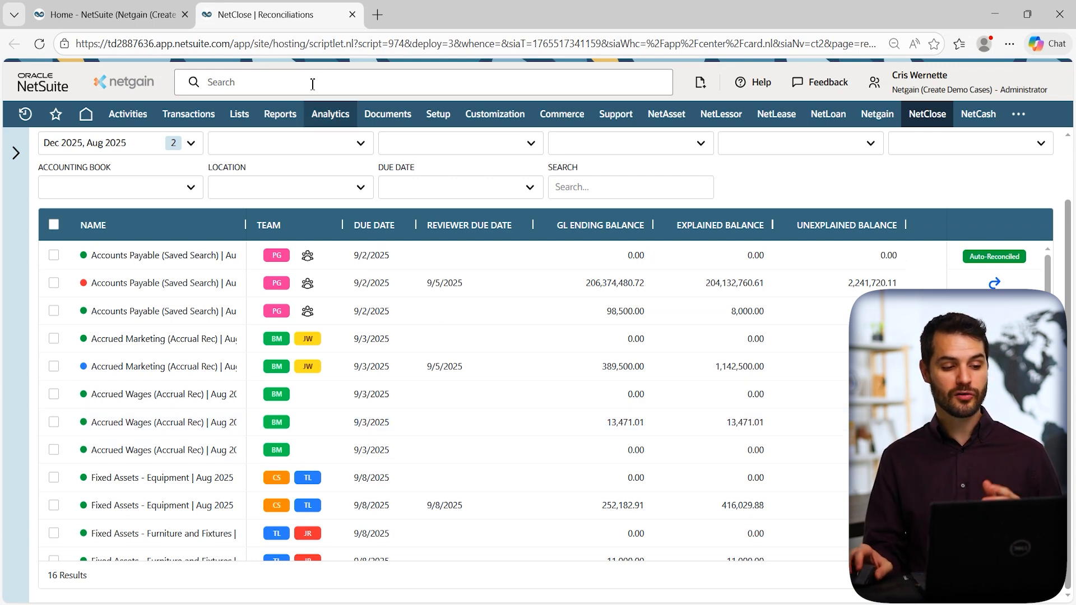
click(352, 15)
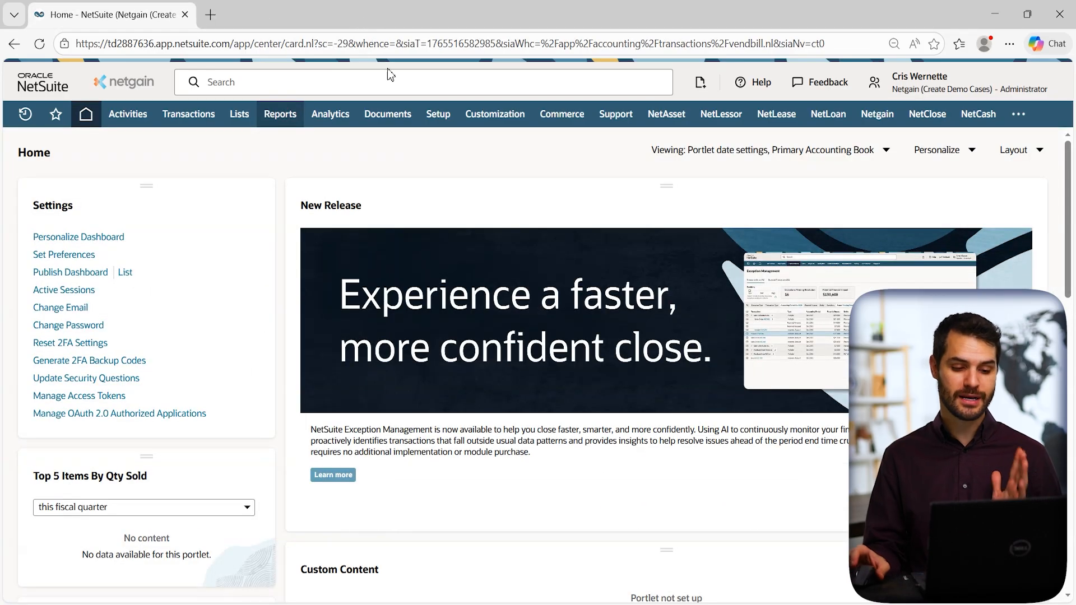
Open Lists > Accounting > Amortization Templates in a new tab and switch to it.
mouse_move(387, 114)
mouse_move(374, 174)
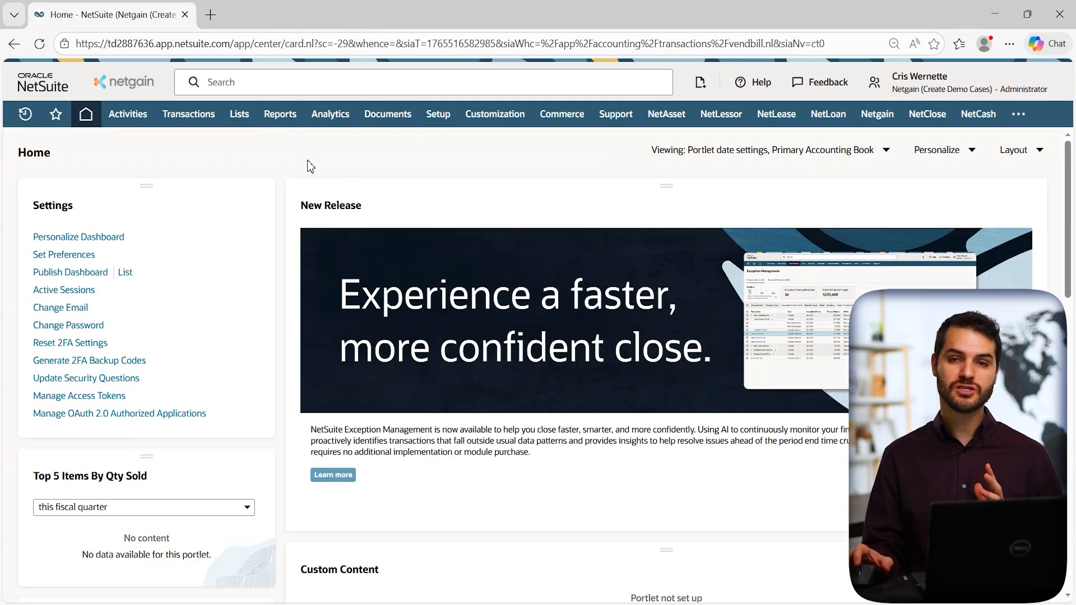
mouse_move(239, 116)
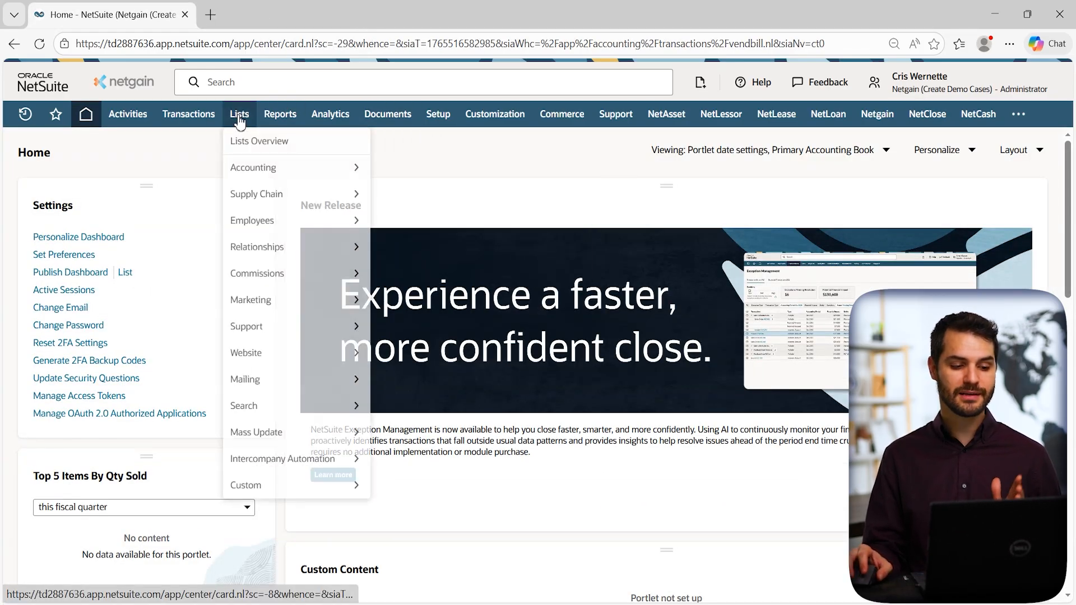
mouse_move(252, 168)
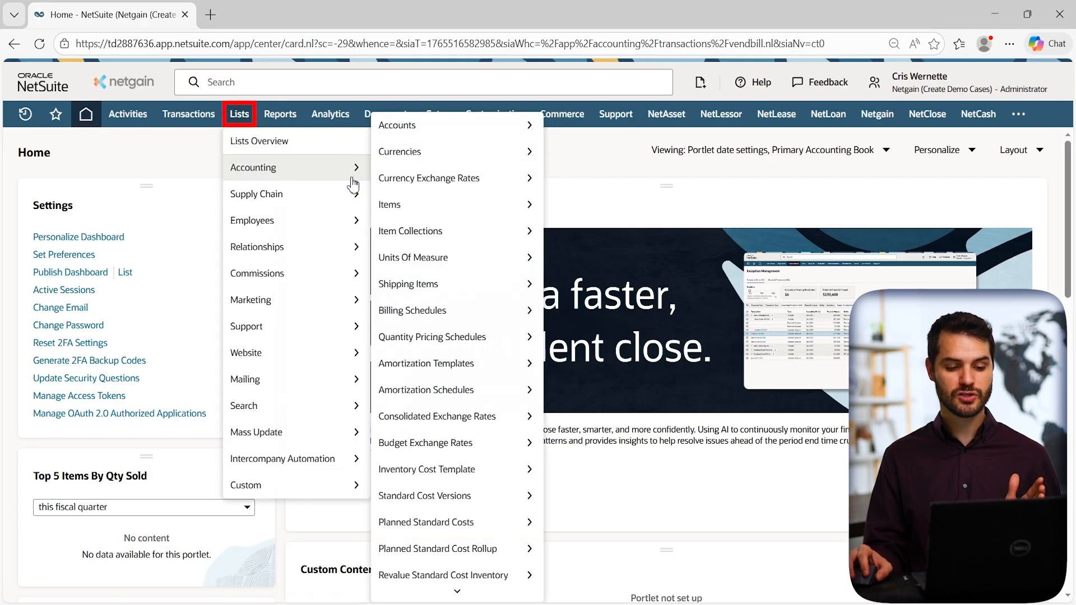
mouse_move(447, 371)
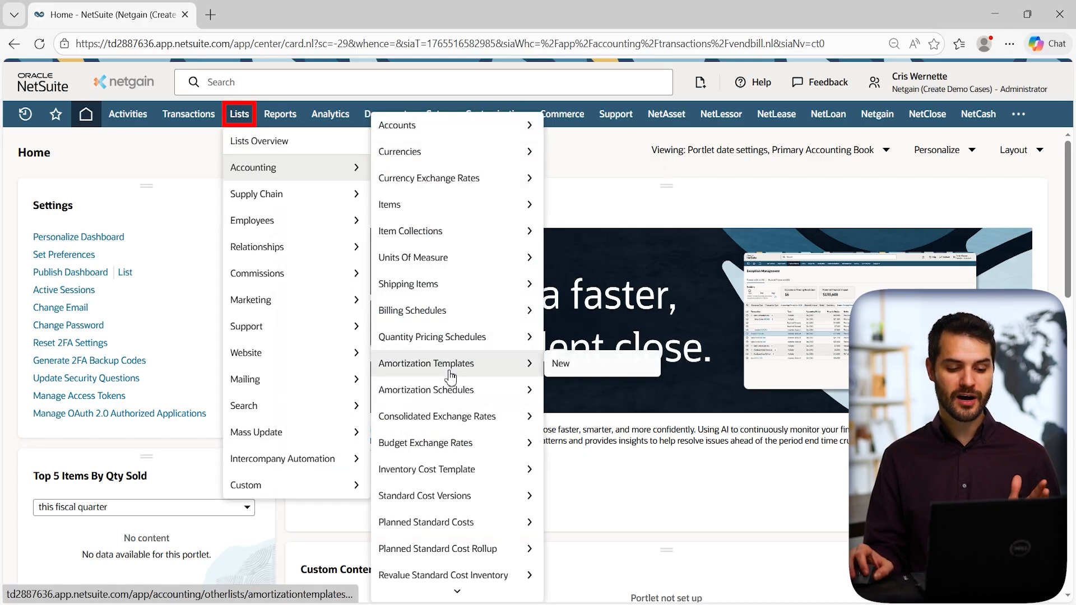
middle_click(478, 378)
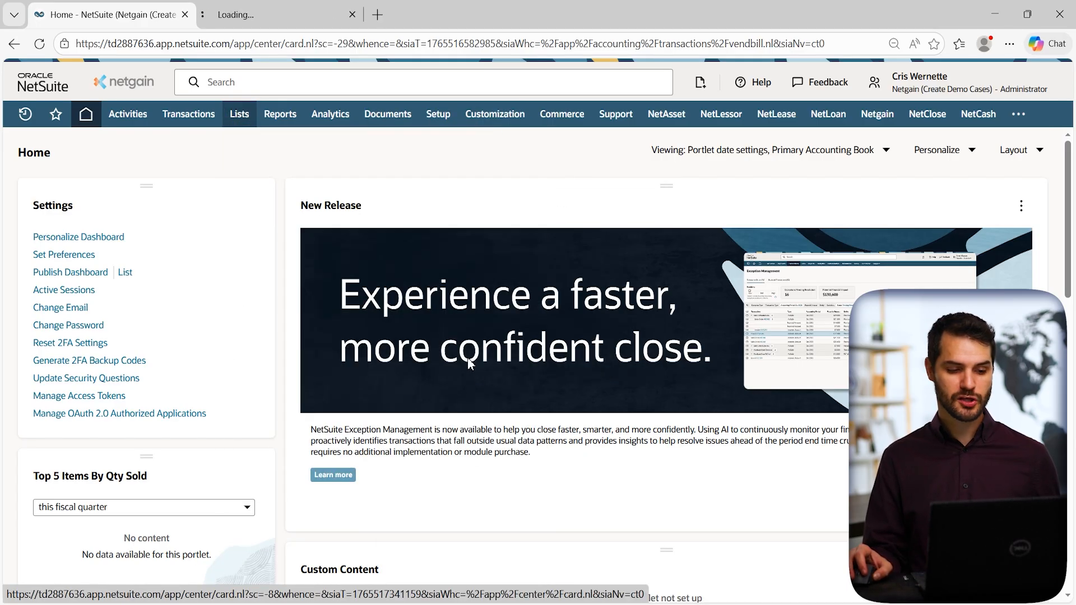
click(286, 12)
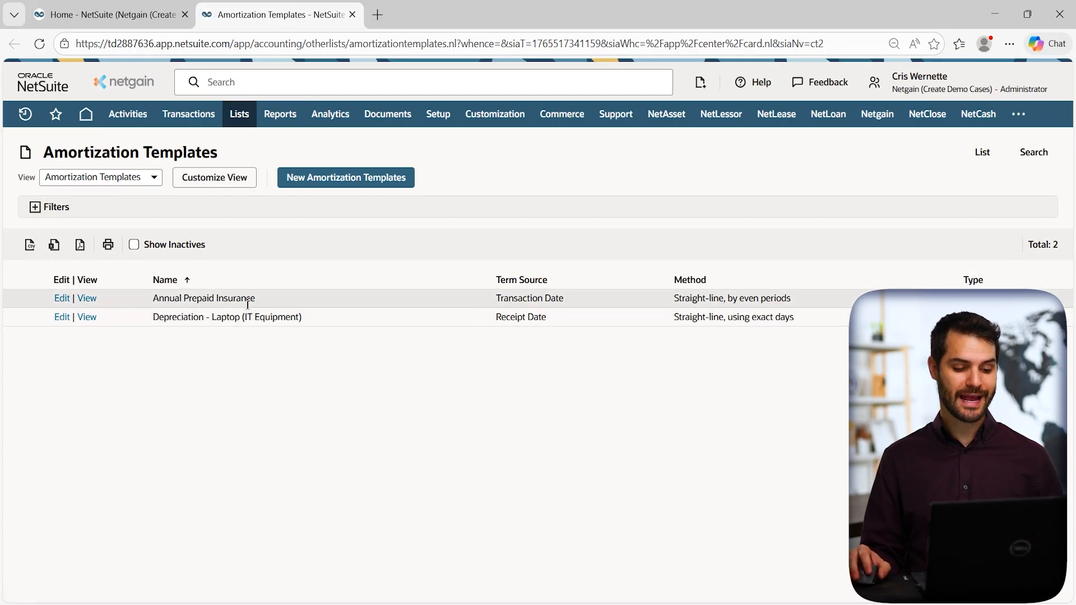
Open the Annual Prepaid Insurance amortization template record in its own tab.
ctrl+click(87, 298)
click(445, 15)
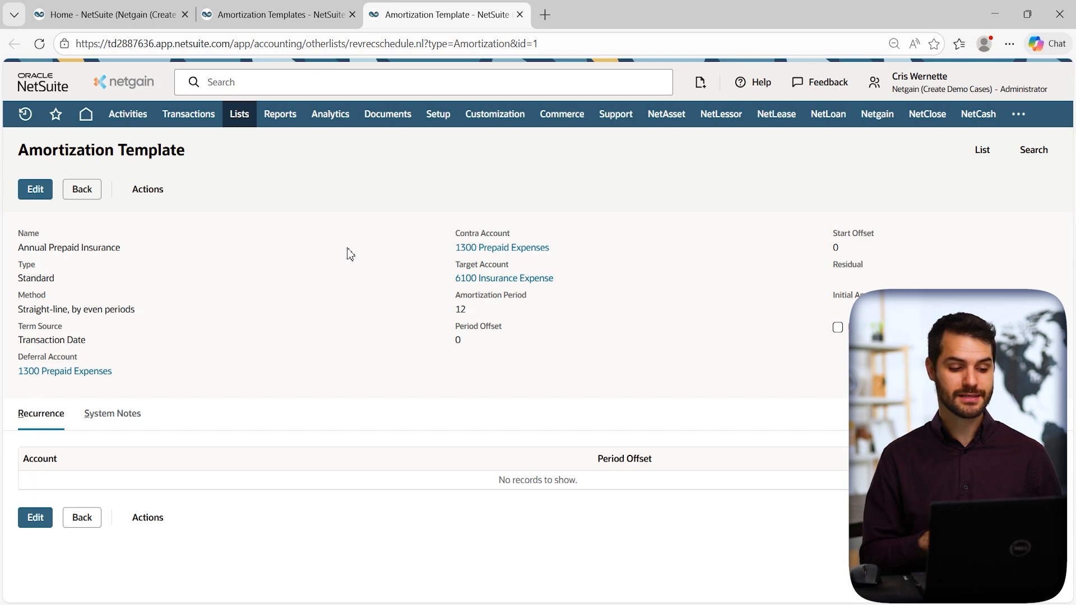
mouse_move(24, 115)
mouse_move(52, 168)
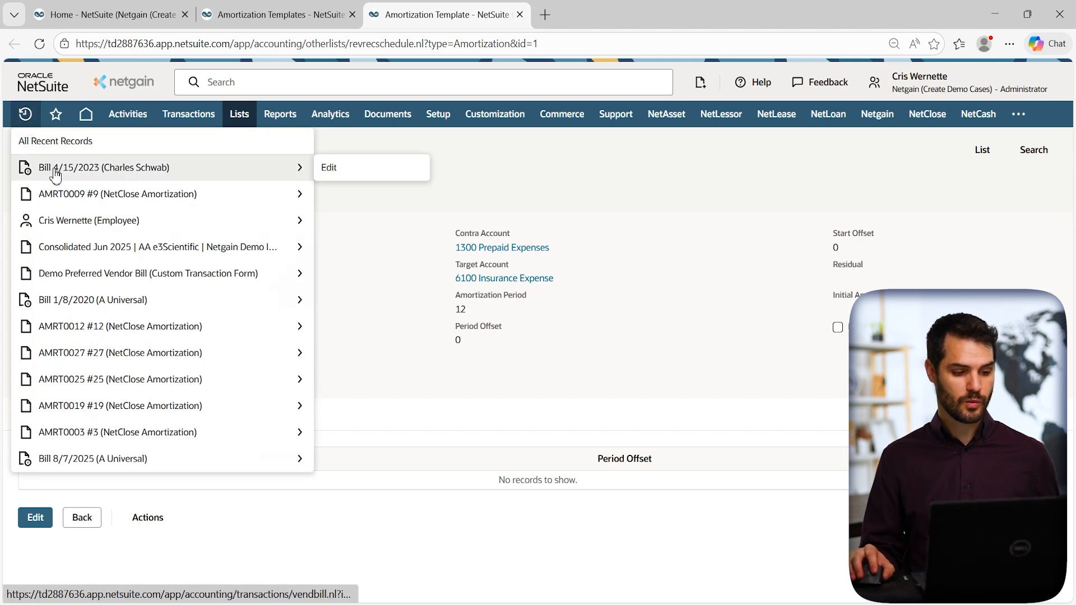
Open the 4/15/2023 vendor bill for editing and scroll to its 24,000.00 Prepaid Expenses line.
middle_click(344, 176)
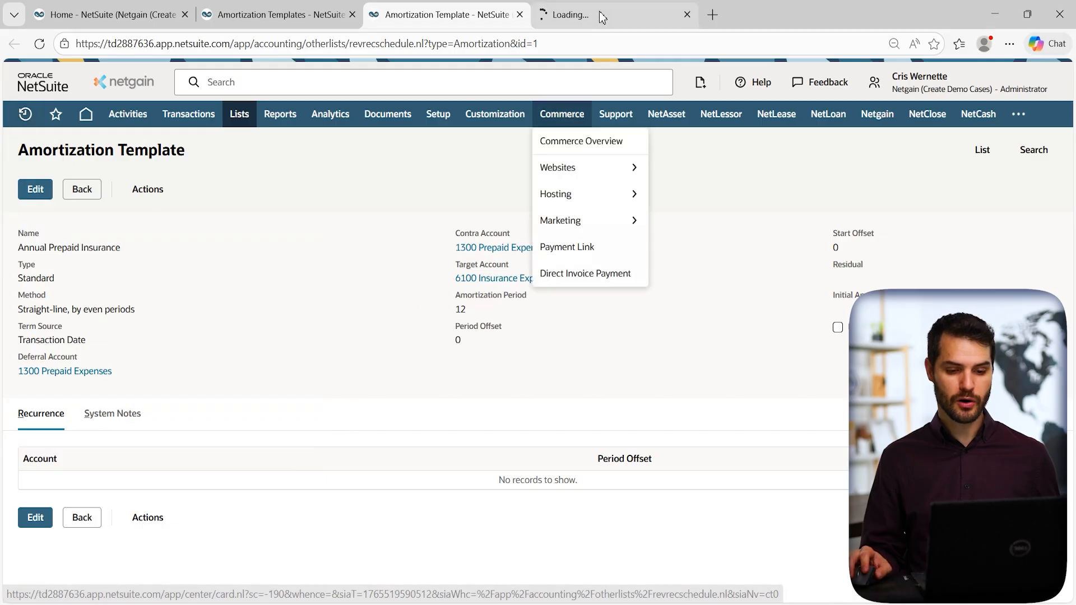
click(600, 11)
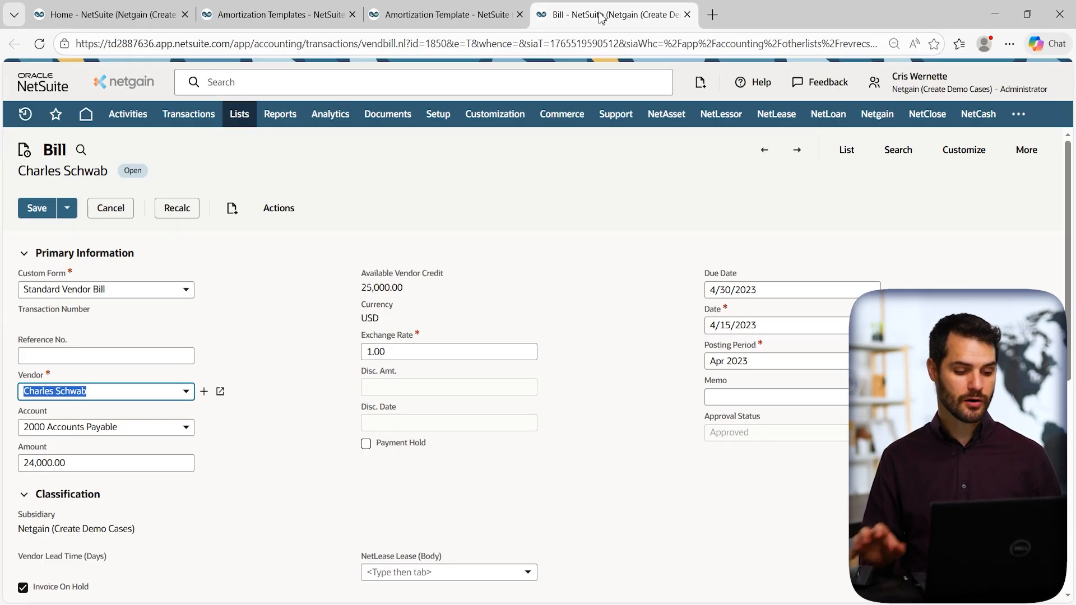
click(295, 334)
scroll(300, 339, down, 4)
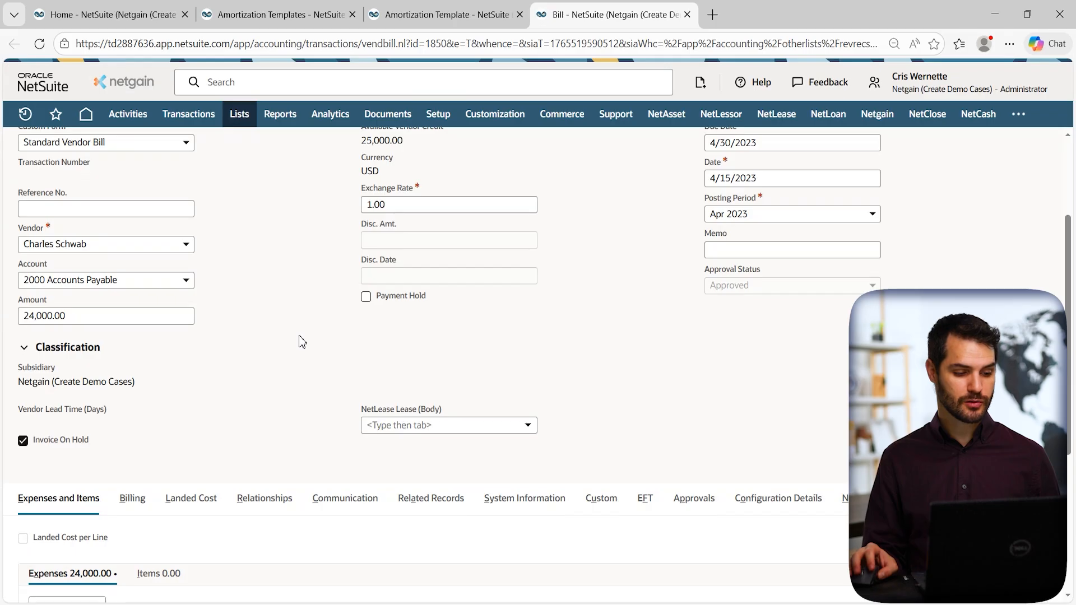
scroll(303, 342, down, 1)
scroll(256, 450, down, 2)
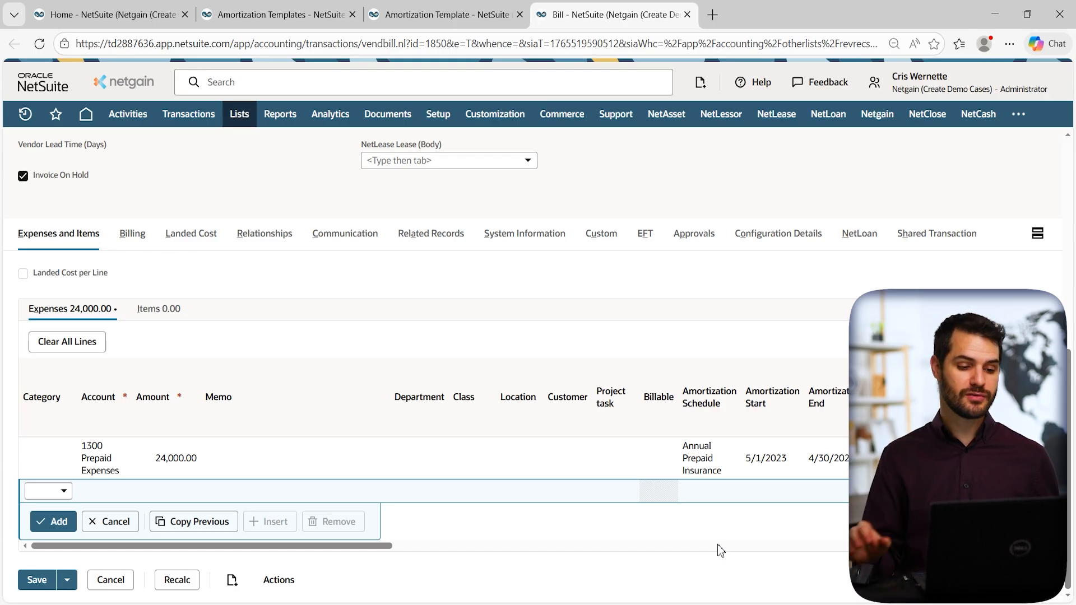
mouse_move(187, 116)
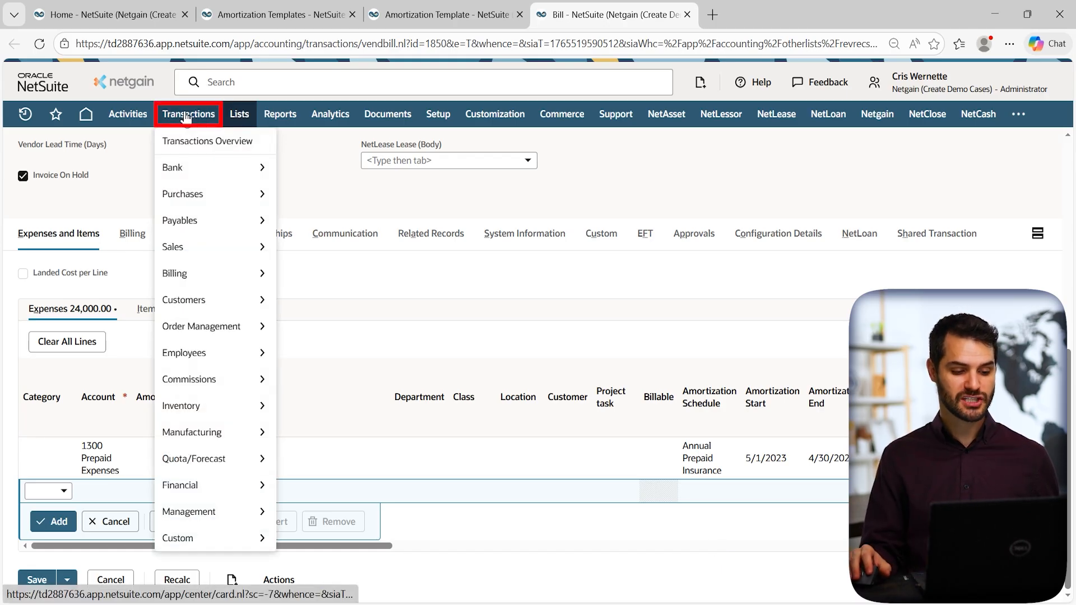
mouse_move(216, 486)
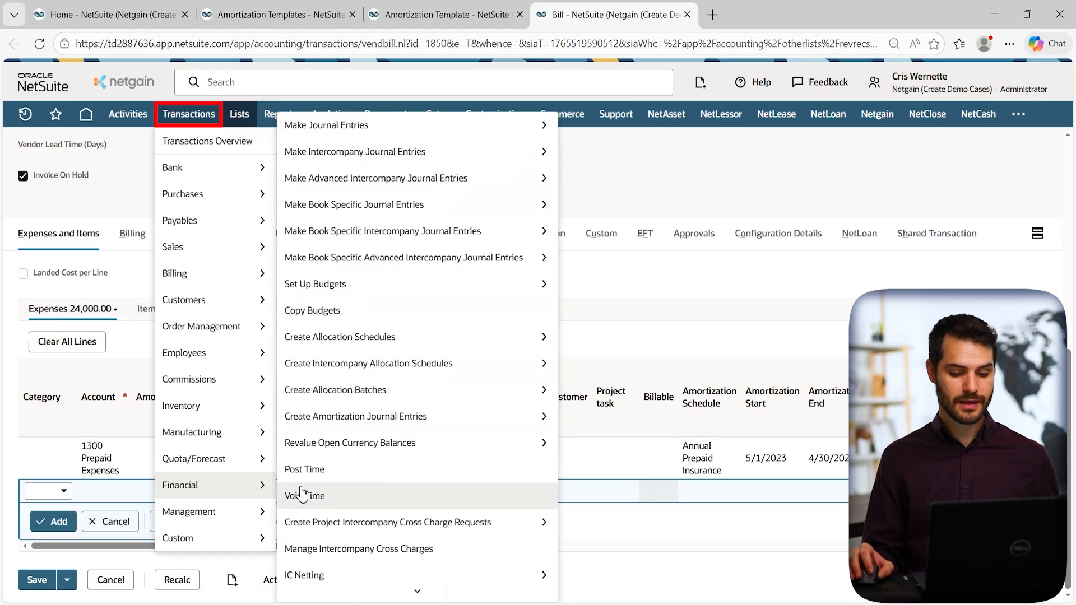
mouse_move(431, 424)
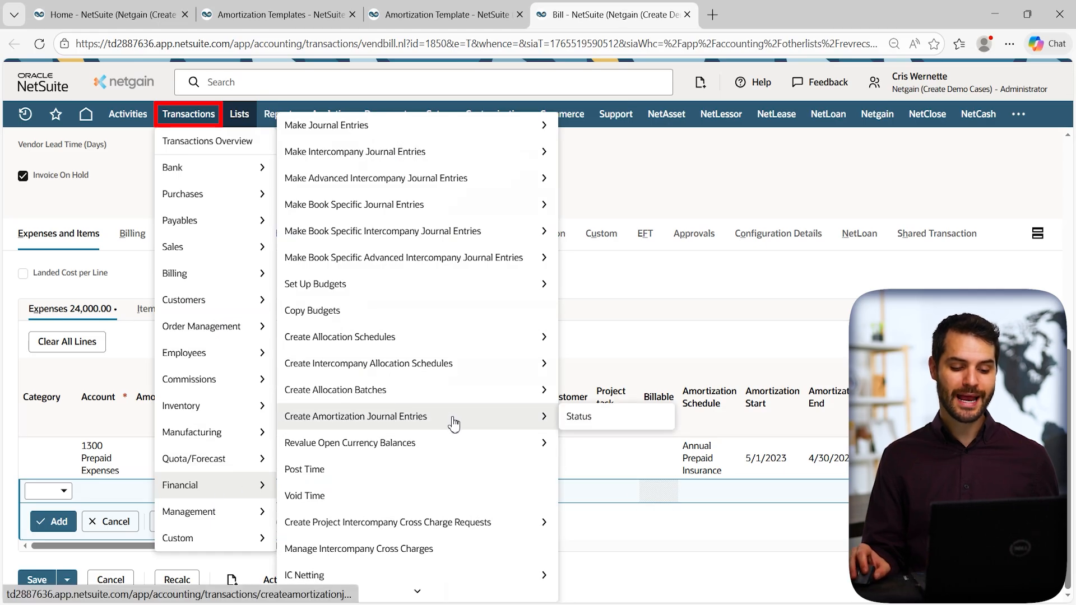
middle_click(454, 425)
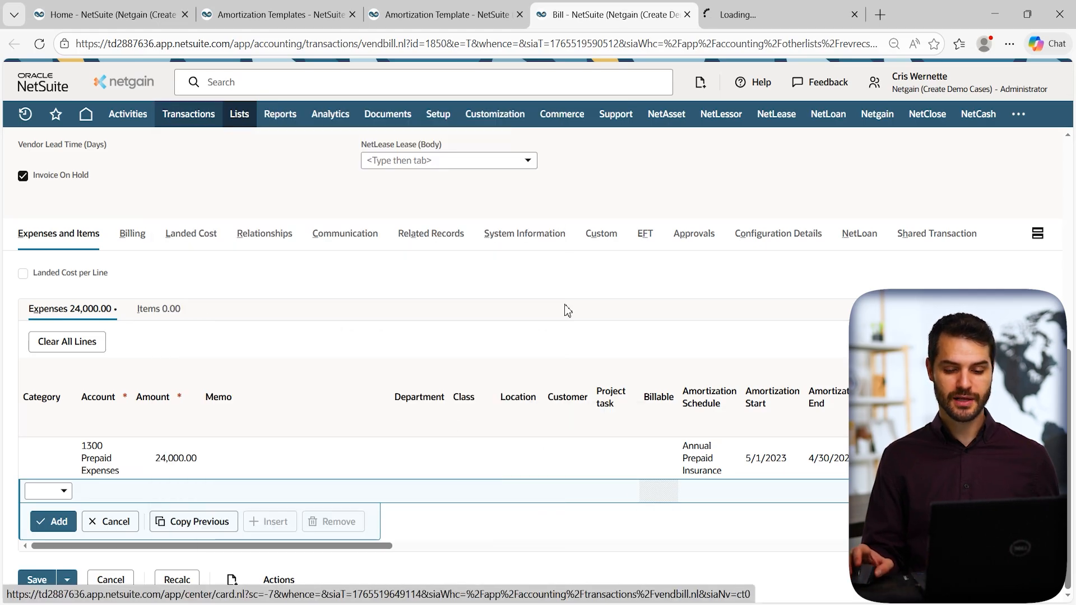
click(774, 15)
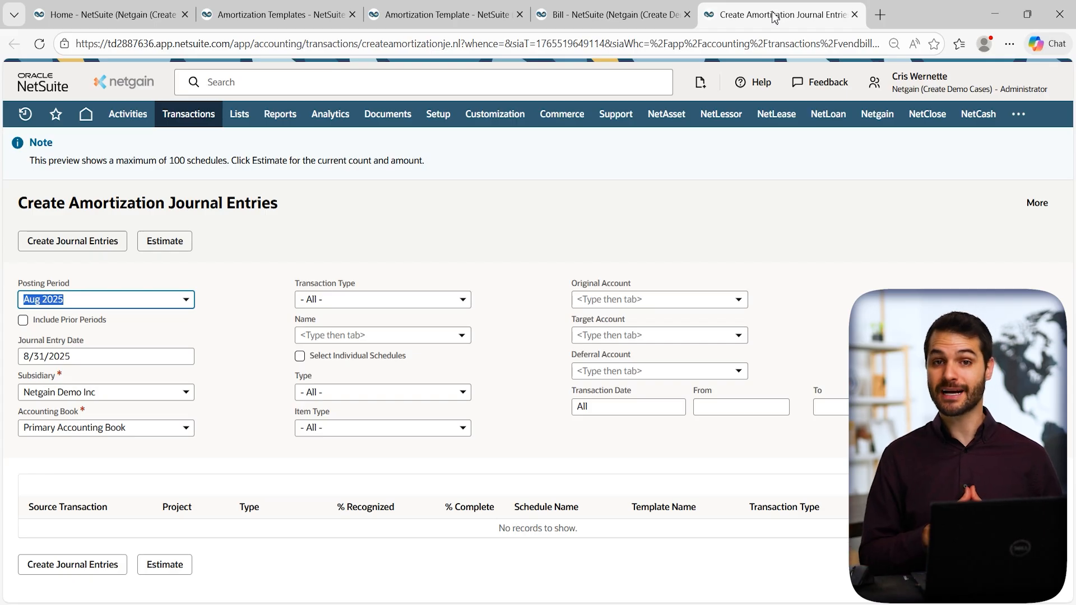
click(855, 15)
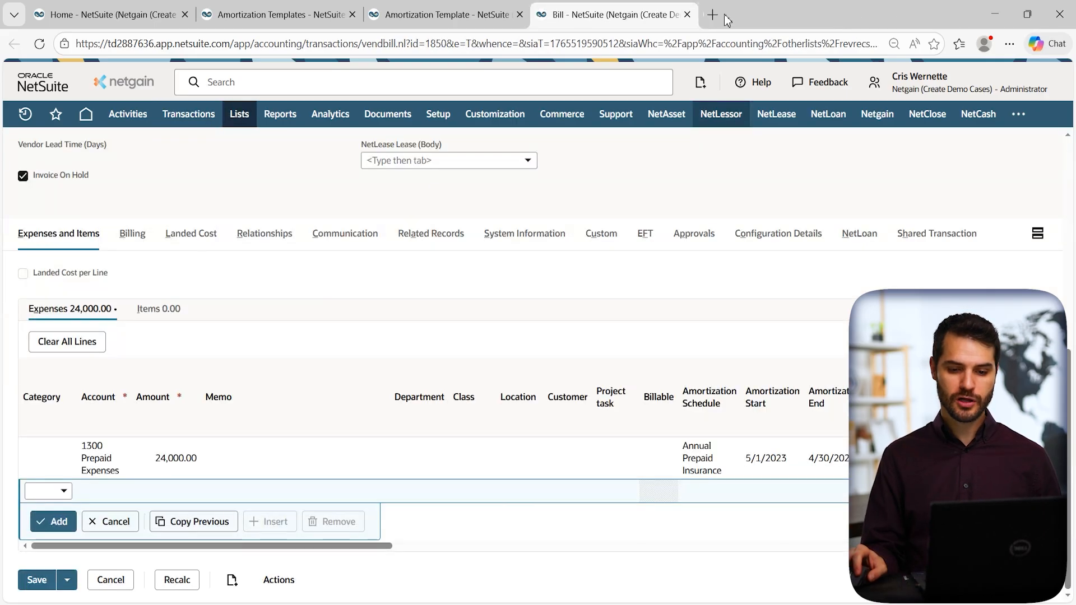
Close the vendor bill without saving, then close the template record and templates list.
click(687, 14)
click(613, 148)
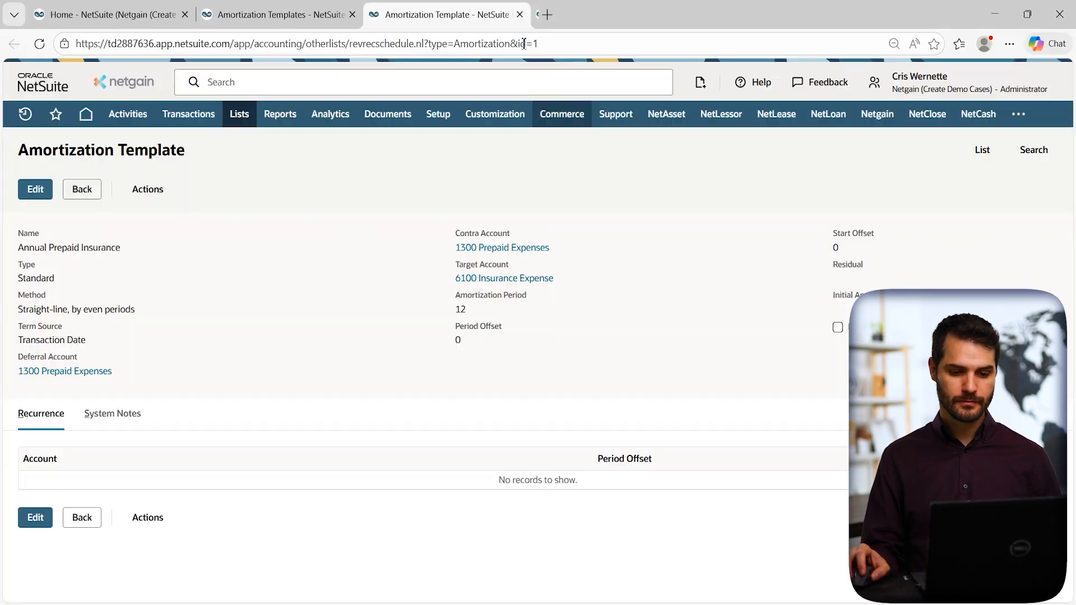
click(519, 15)
click(351, 14)
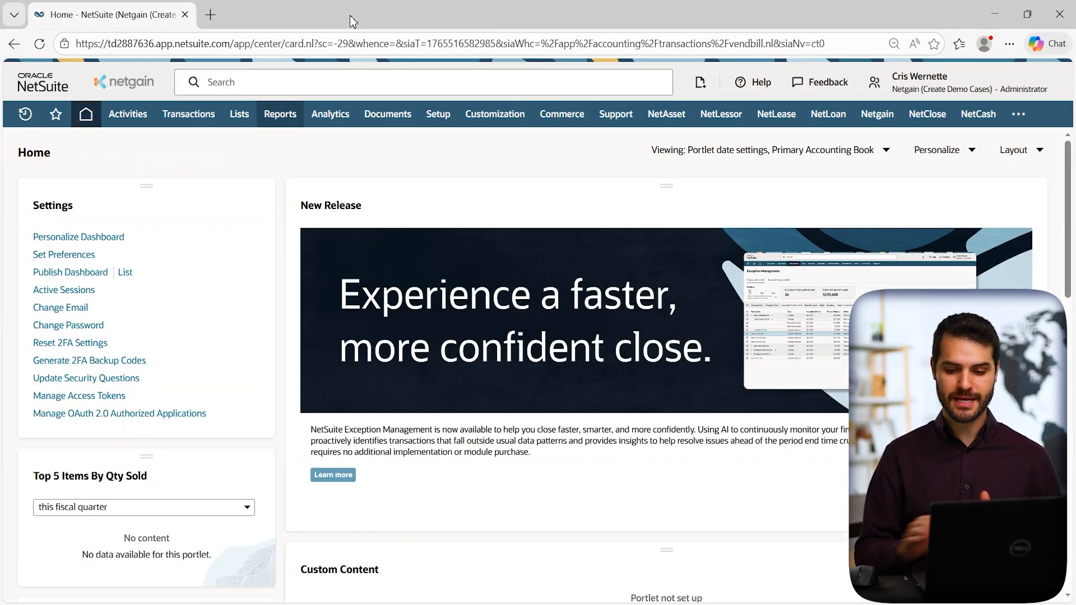
Open NetClose Amortizations > Create From Transaction and switch to its new tab.
mouse_move(918, 119)
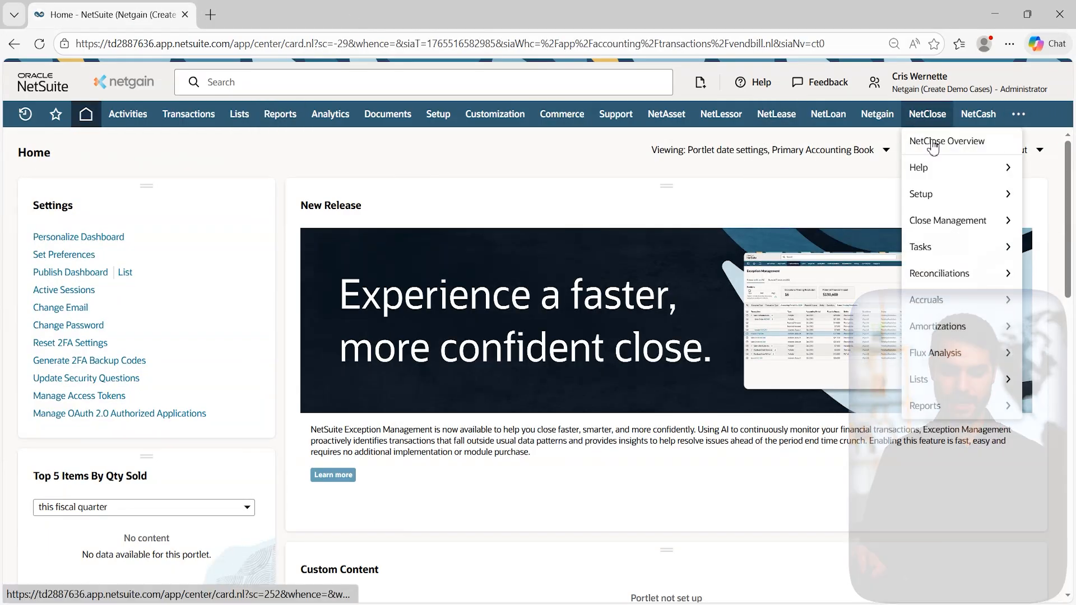
mouse_move(950, 346)
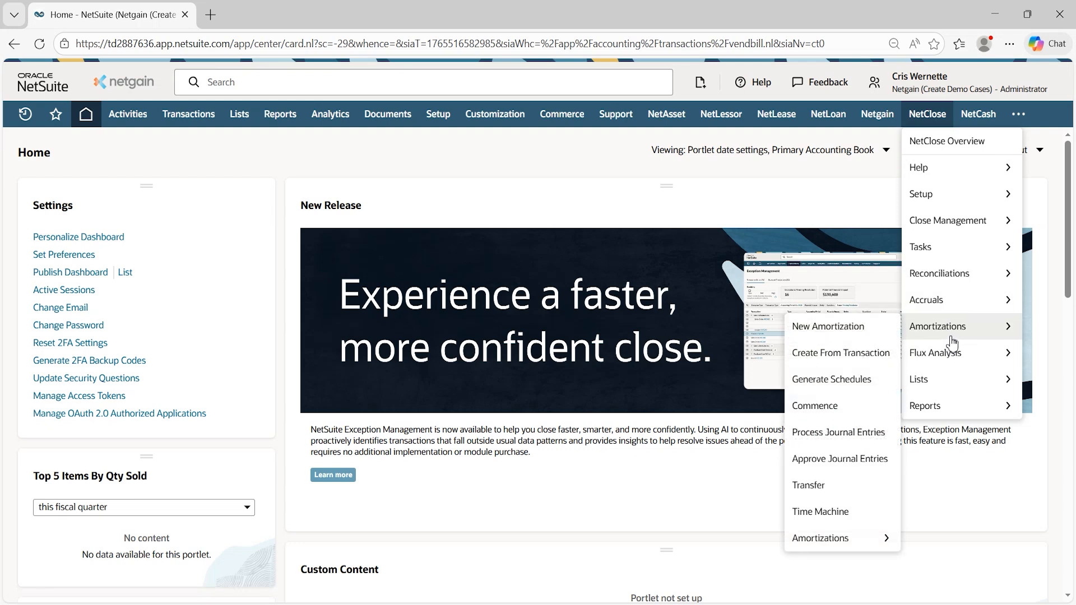
ctrl+click(850, 366)
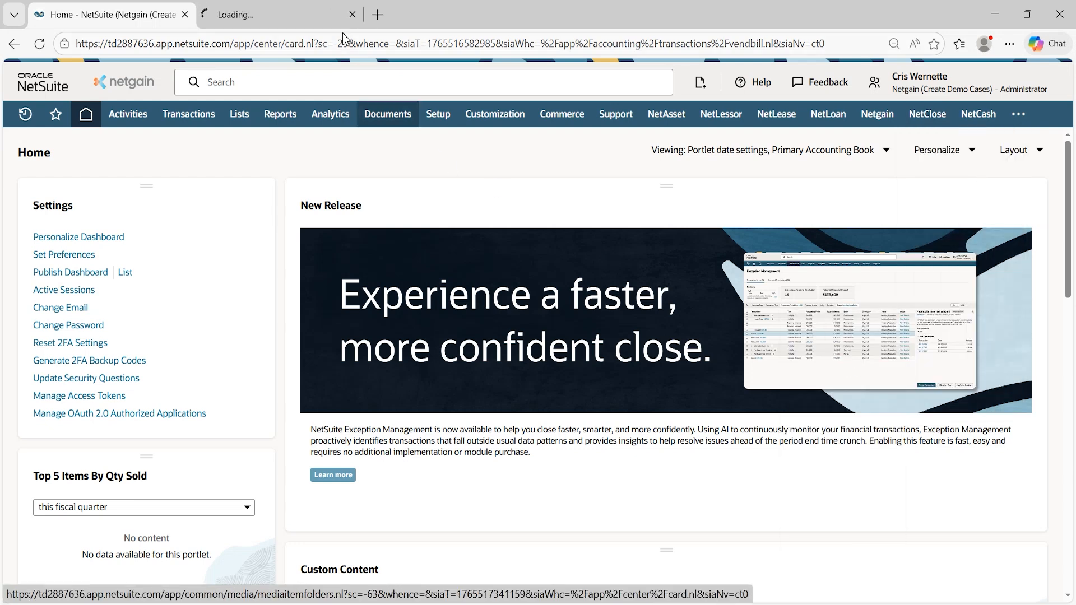
click(285, 22)
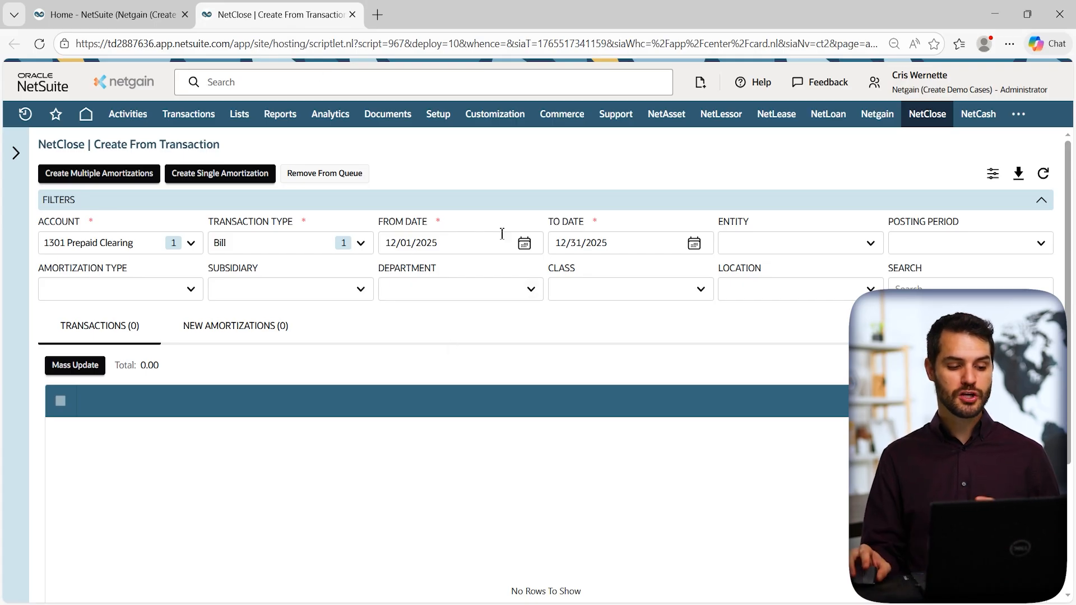
Filter transactions to account 1300 Prepaid Expenses with From Date 01/01/2025.
click(162, 245)
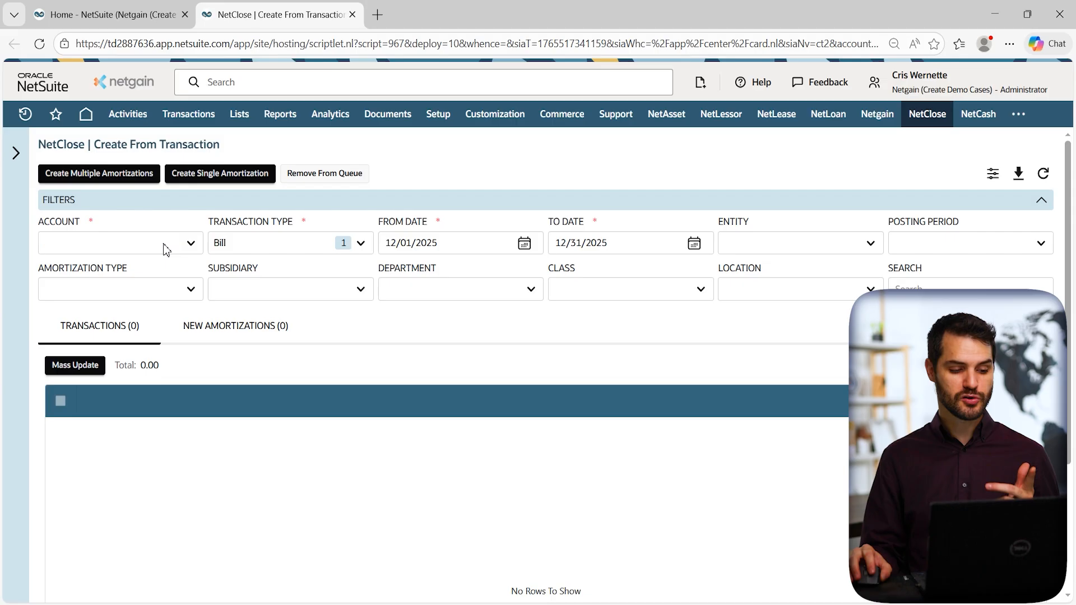
click(168, 242)
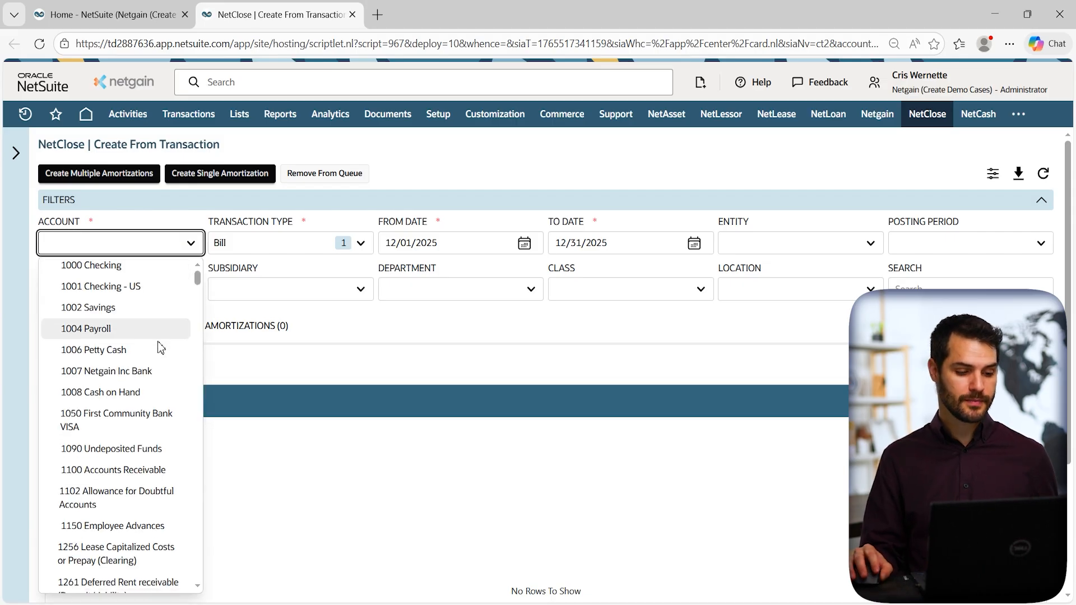
scroll(158, 348, down, 4)
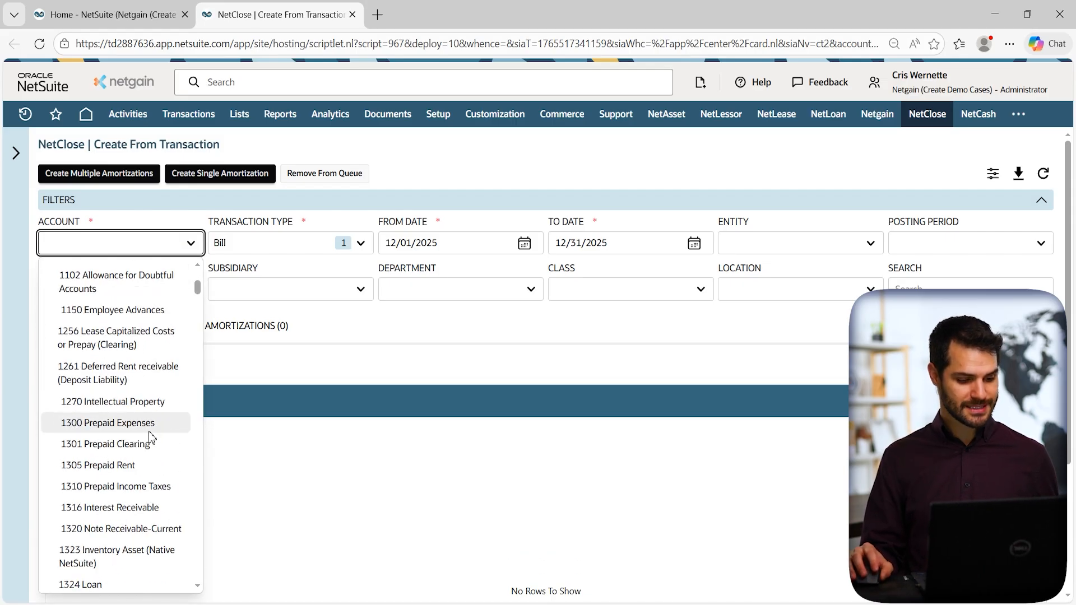
scroll(152, 434, down, 2)
click(117, 349)
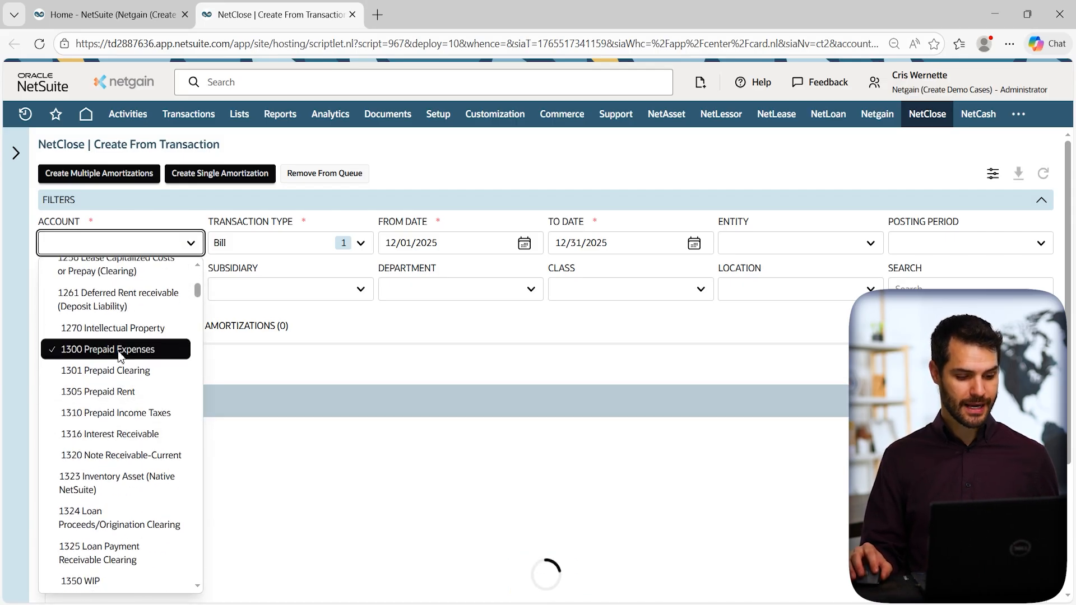
click(422, 330)
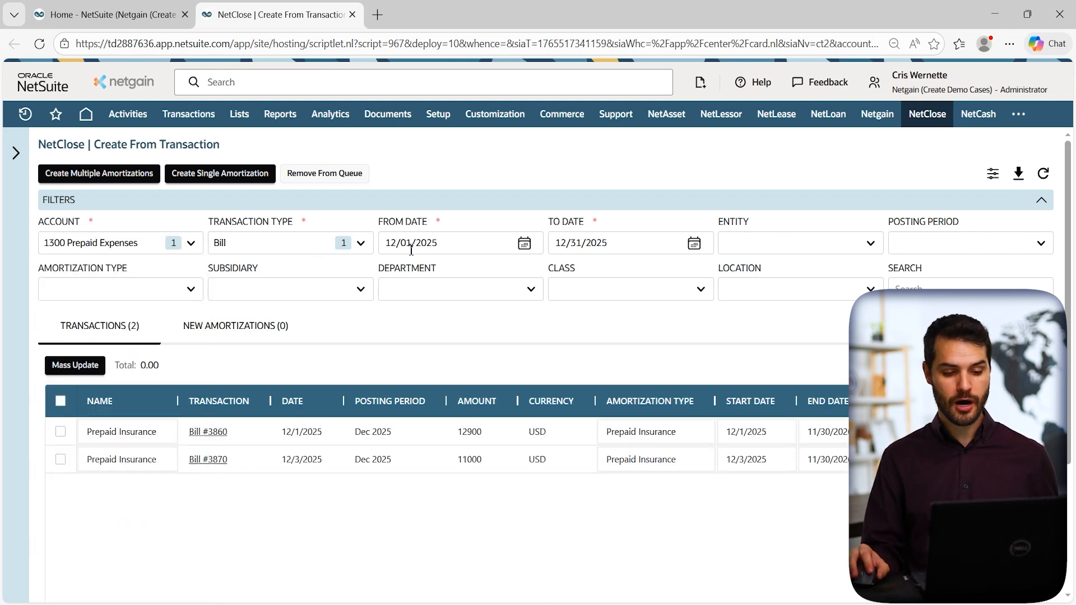
drag(391, 243, 395, 243)
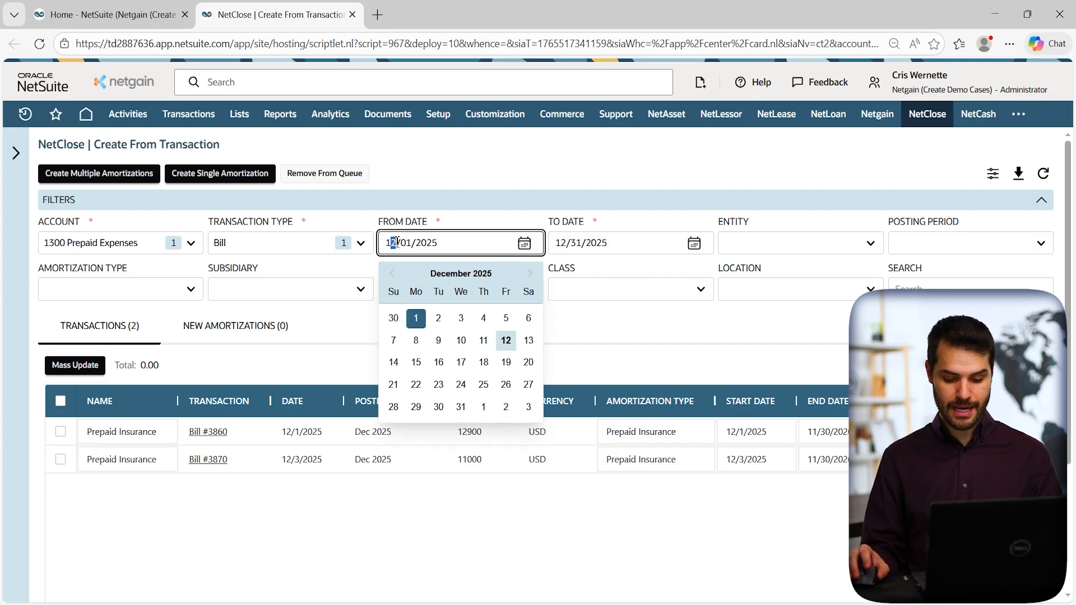
key(BackSpace)
click(514, 161)
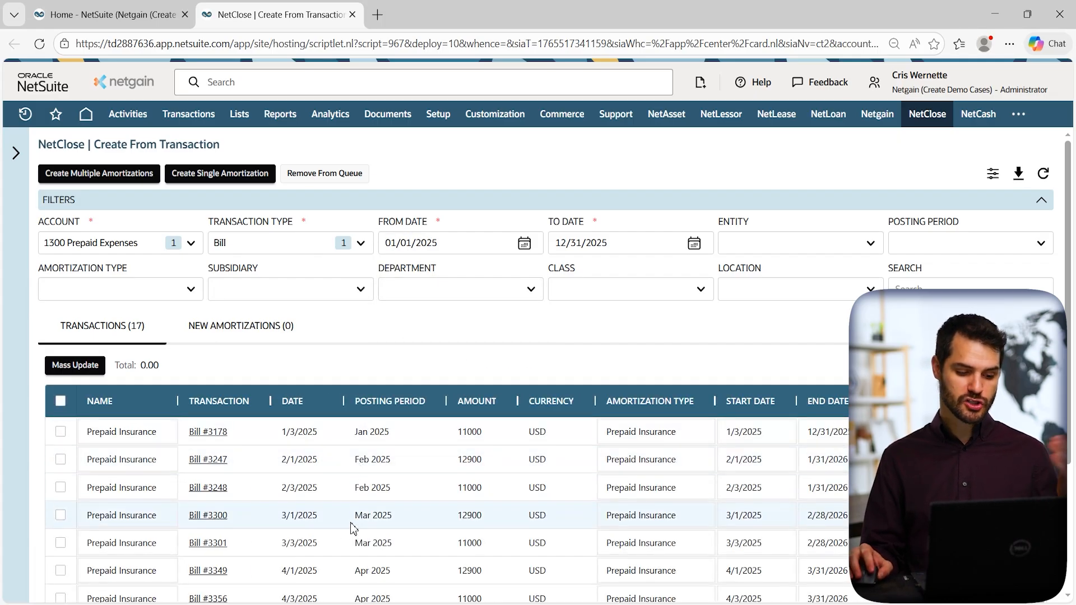
Select only bills #3178, #3247 and #3248 for amortization.
drag(1066, 271, 1071, 360)
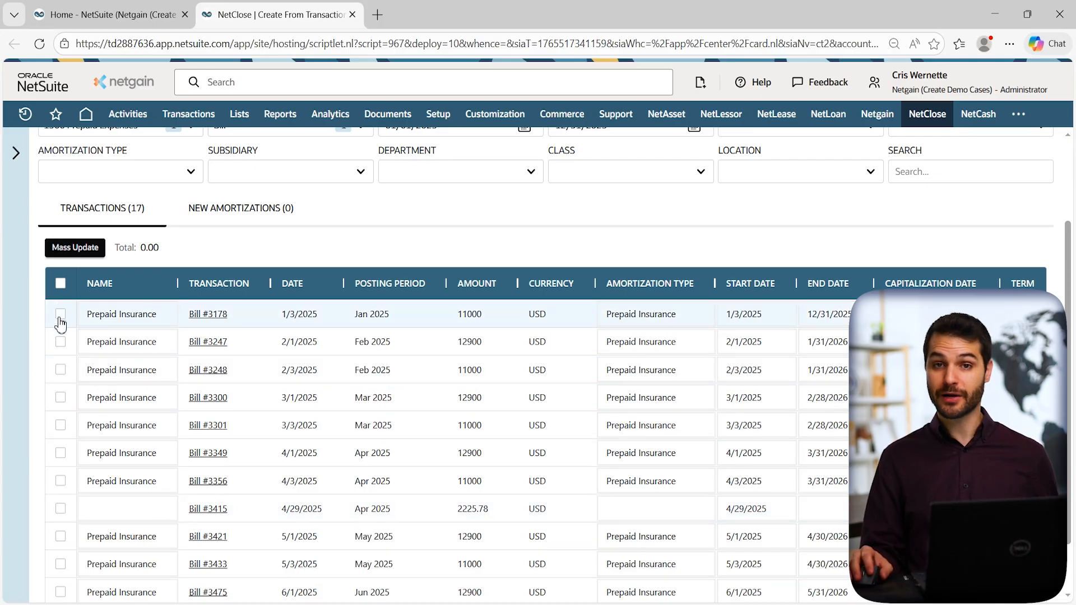
click(60, 284)
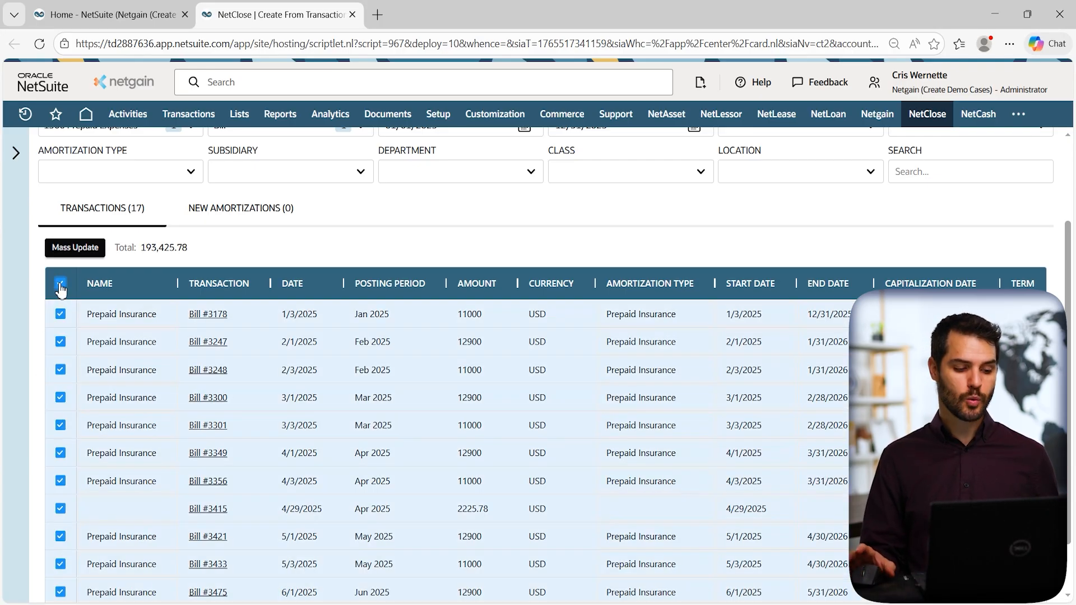
scroll(159, 359, up, 3)
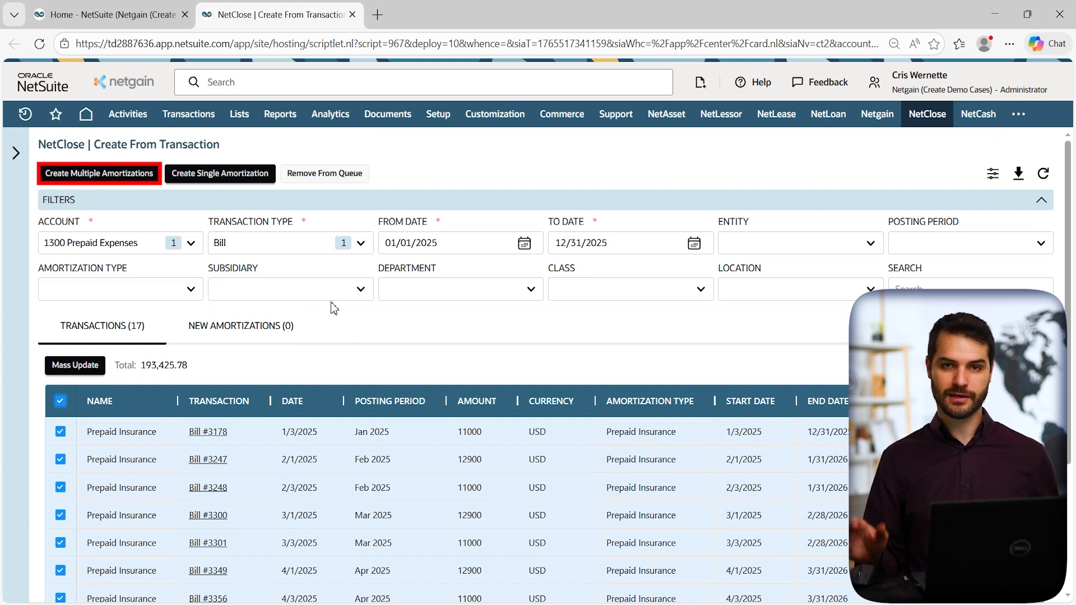
click(60, 401)
click(61, 431)
click(60, 459)
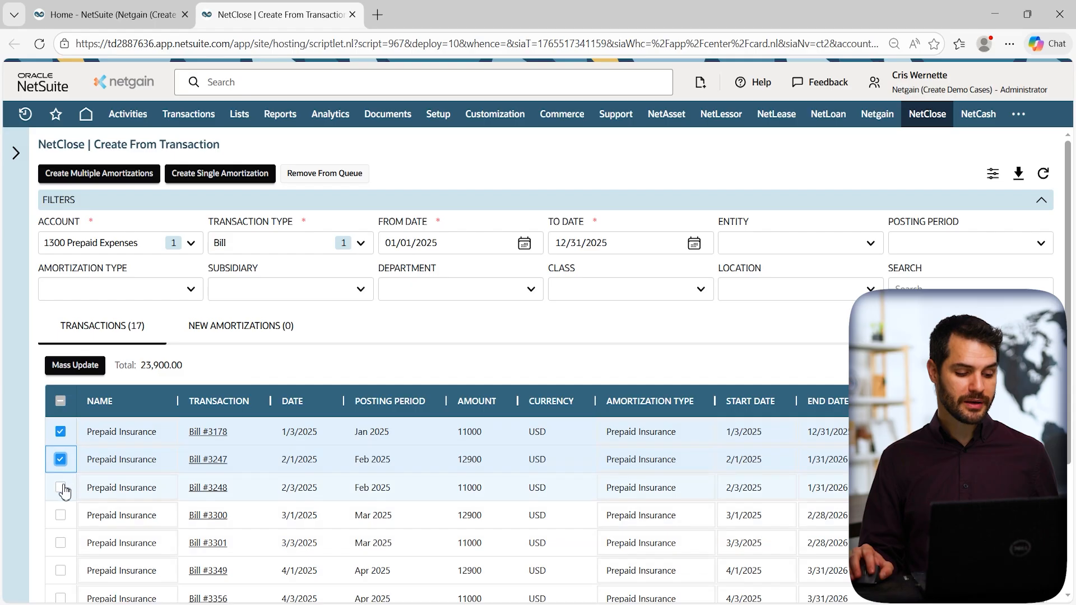
click(61, 489)
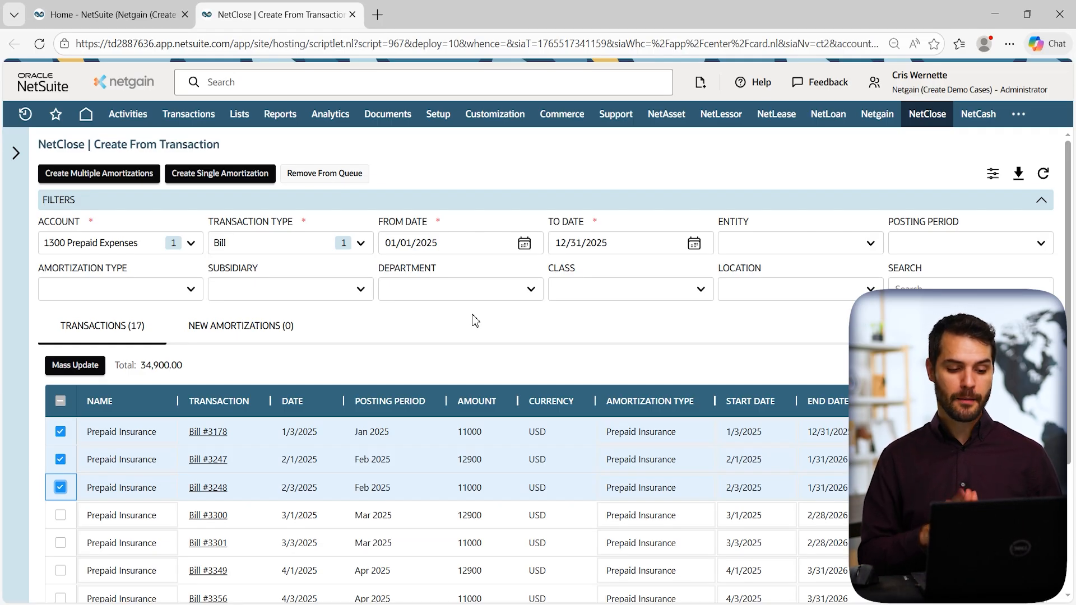
mouse_move(924, 113)
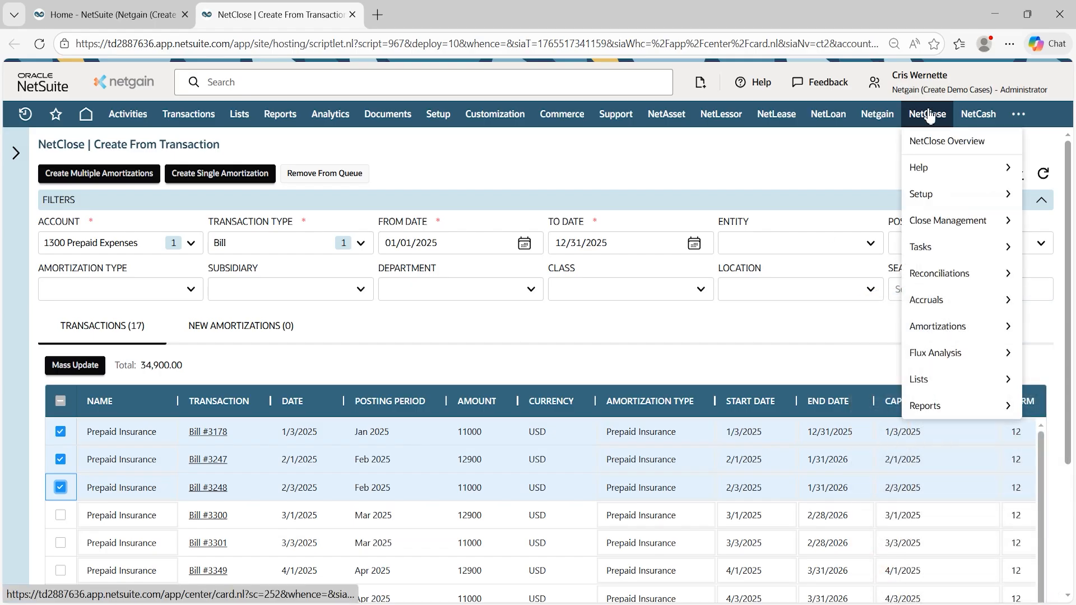
mouse_move(951, 330)
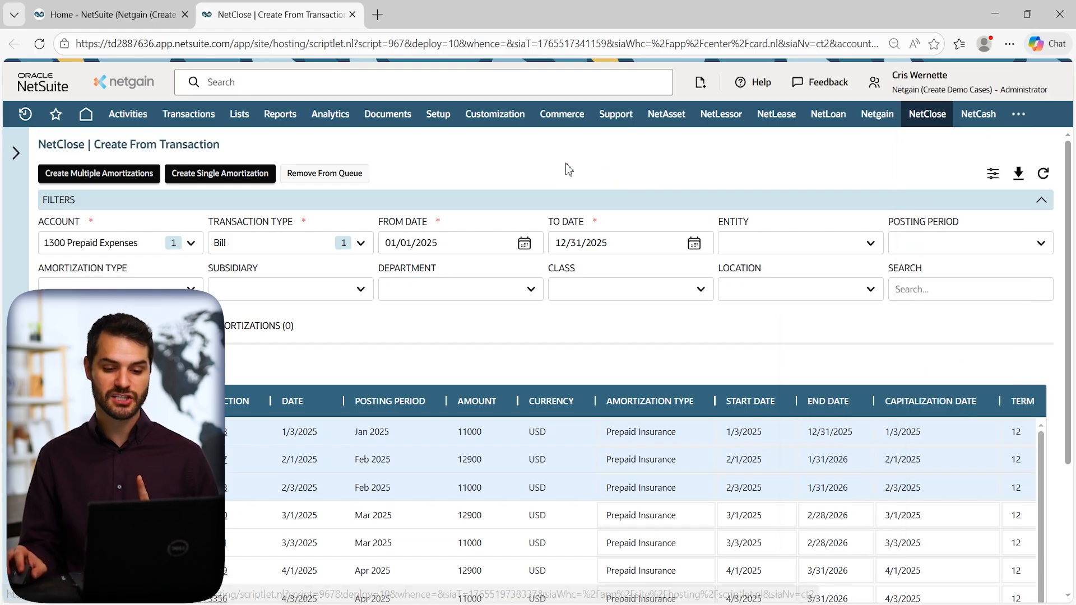
mouse_move(25, 113)
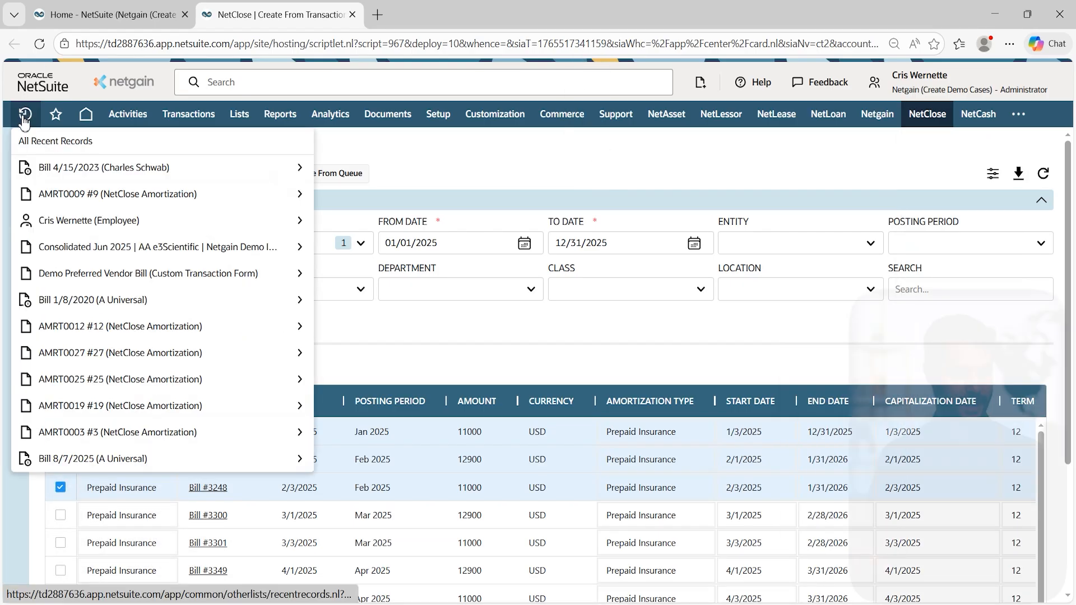
Open amortization AMRT0009 (HQ Office Rent - H1) from Recent Records in a new tab.
mouse_move(182, 196)
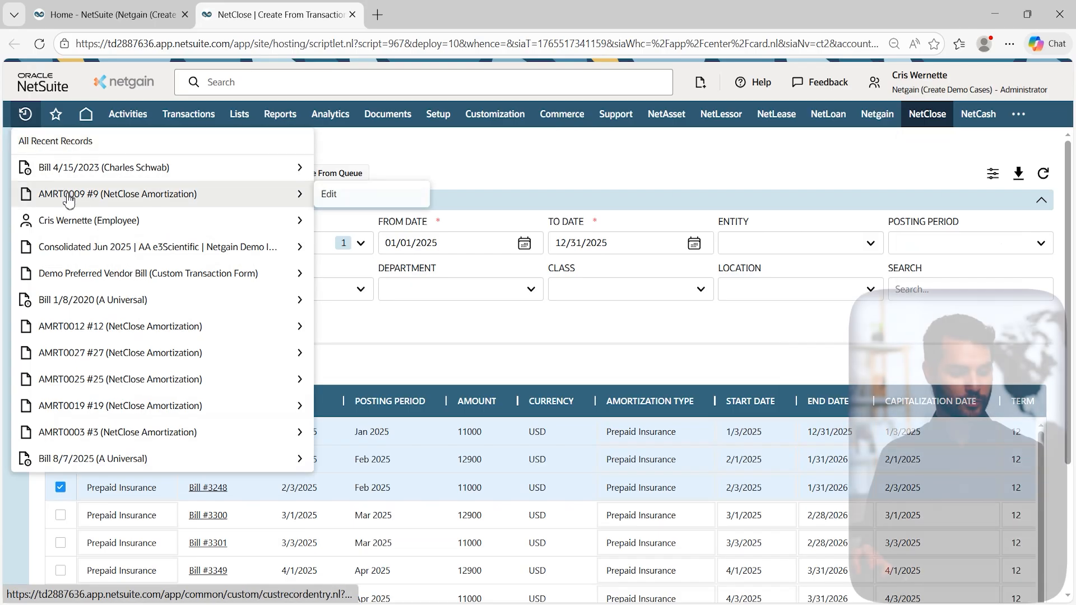
middle_click(172, 196)
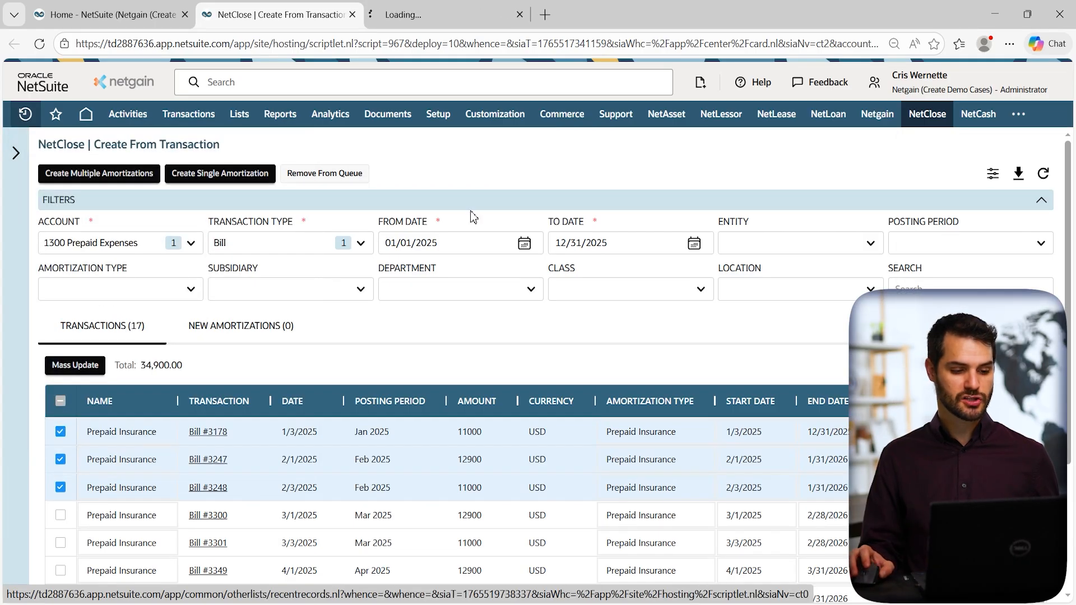
click(457, 14)
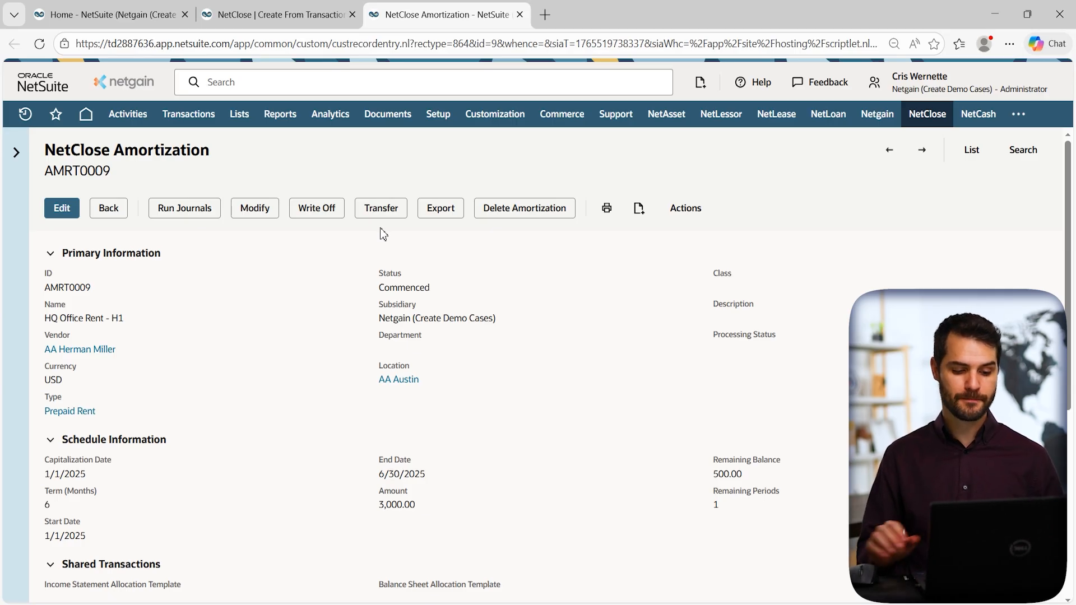
Scroll AMRT0009 down to its schedule of six monthly 500.00 amortizations and journal entries.
scroll(674, 282, down, 1)
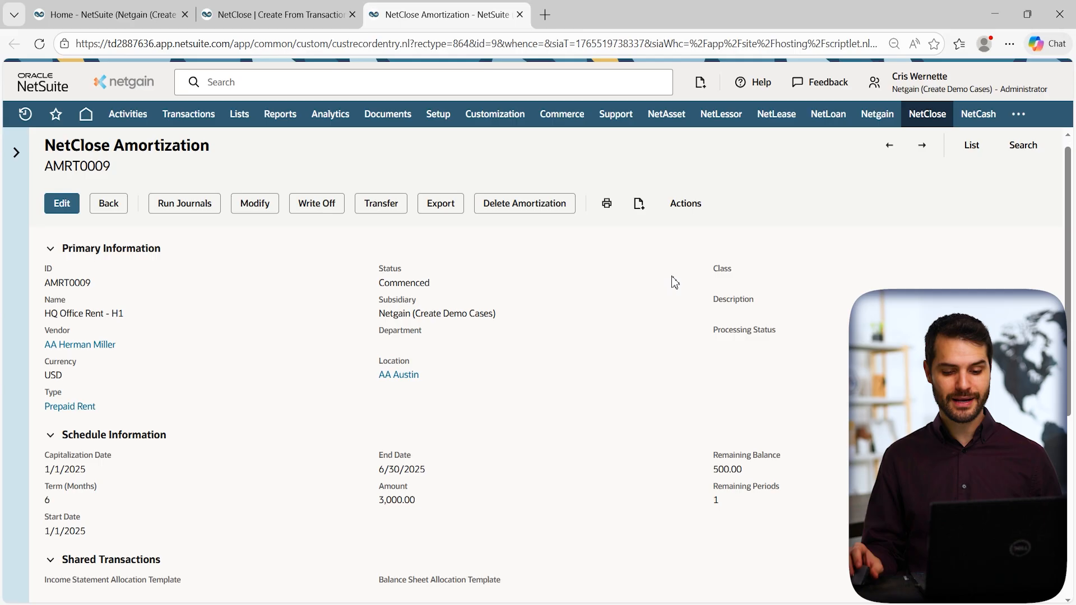
scroll(674, 281, down, 5)
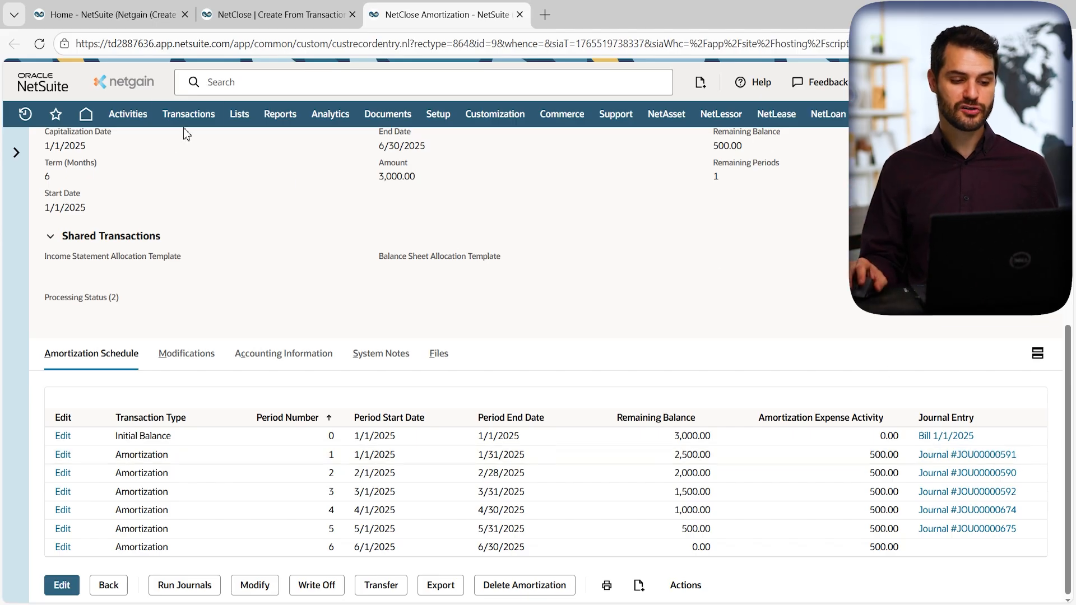
Browse the Transactions > Financial menu options, then bring up the NetClose menu.
mouse_move(193, 119)
mouse_move(219, 489)
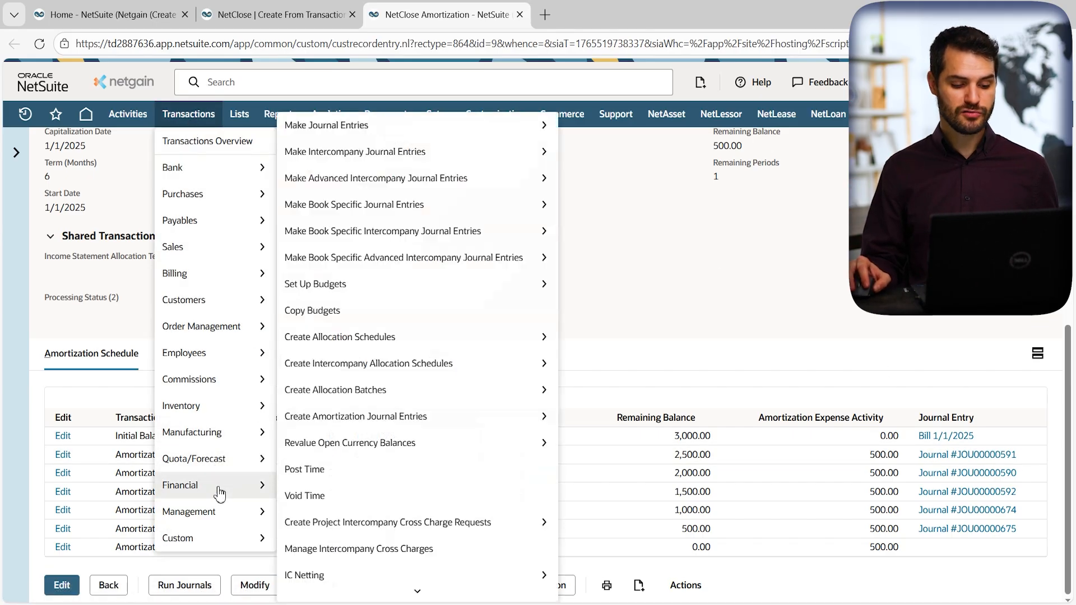
mouse_move(393, 131)
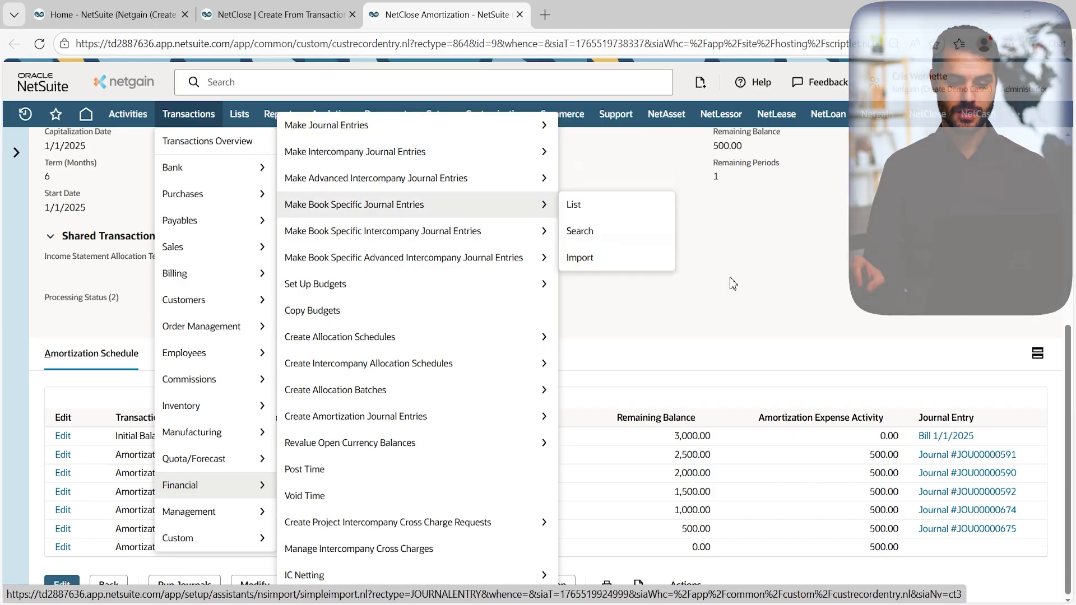
Open NetClose Accruals > Create From Search in a new tab and switch to it.
mouse_move(925, 115)
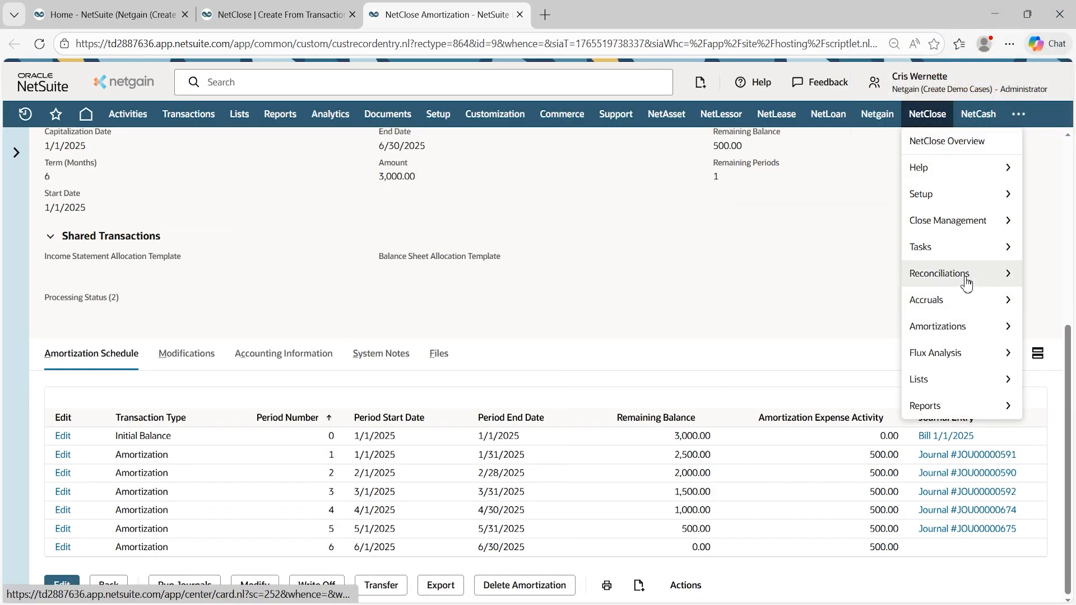
mouse_move(962, 306)
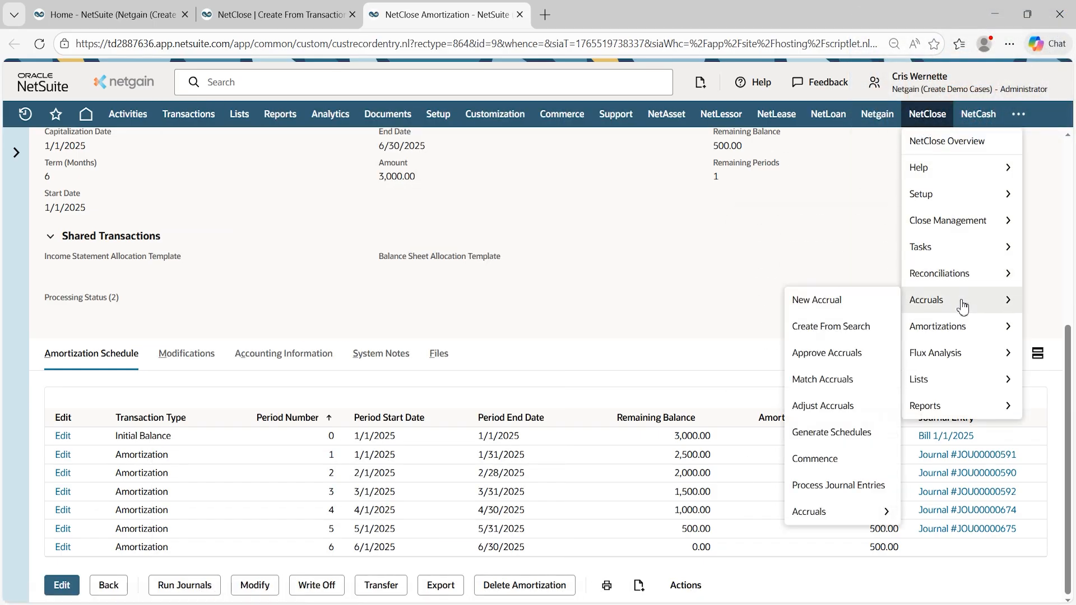
middle_click(843, 330)
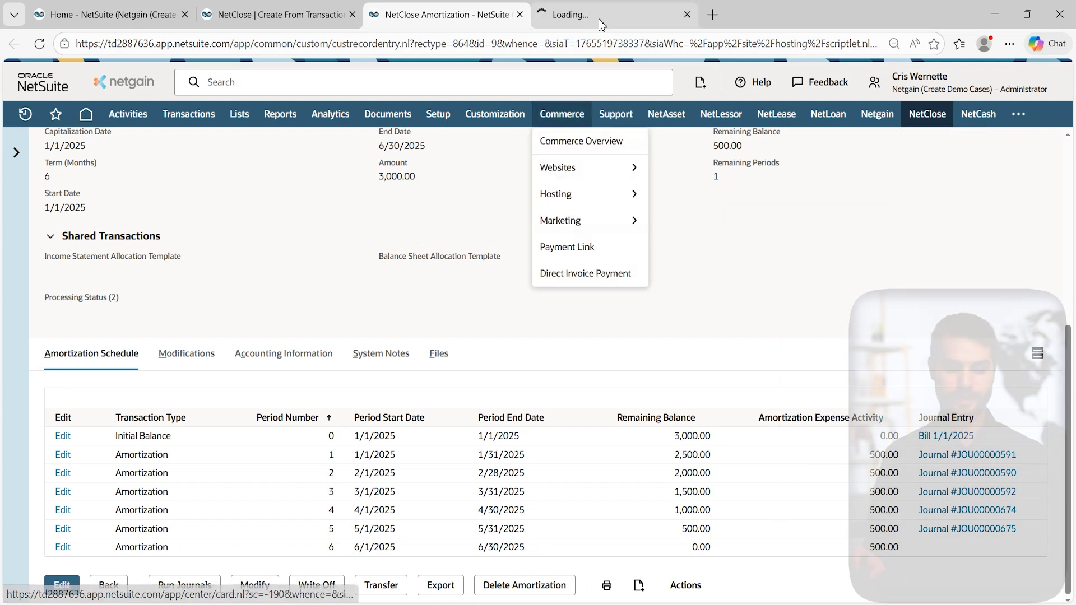
click(603, 16)
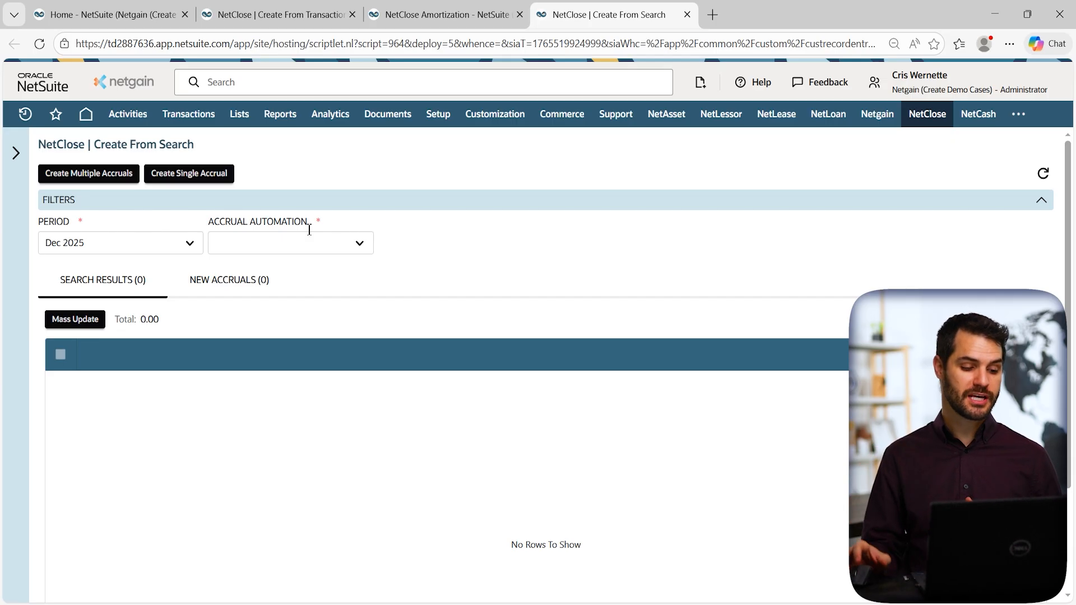
Search with Period Nov 2025 and Accrual Automation Pending Approval Bills, returning 18 results.
click(189, 244)
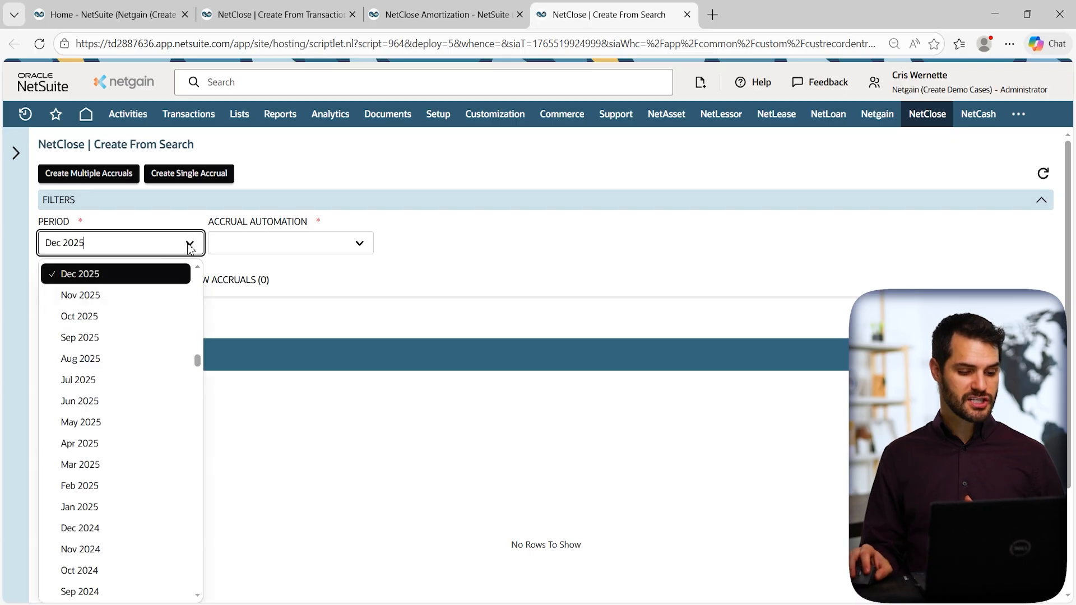
click(90, 295)
click(360, 245)
click(337, 271)
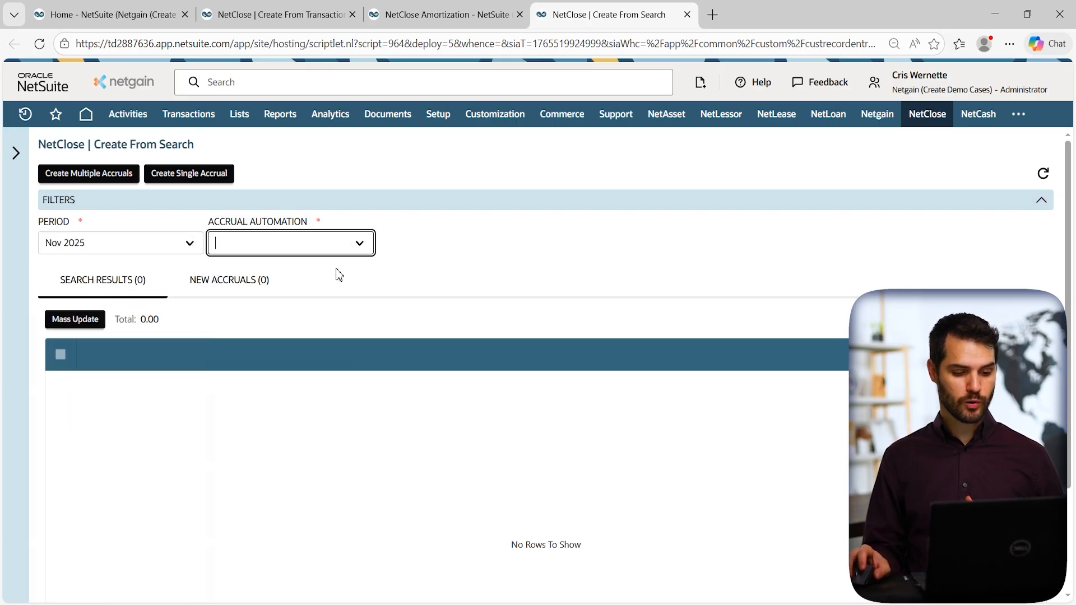
click(362, 244)
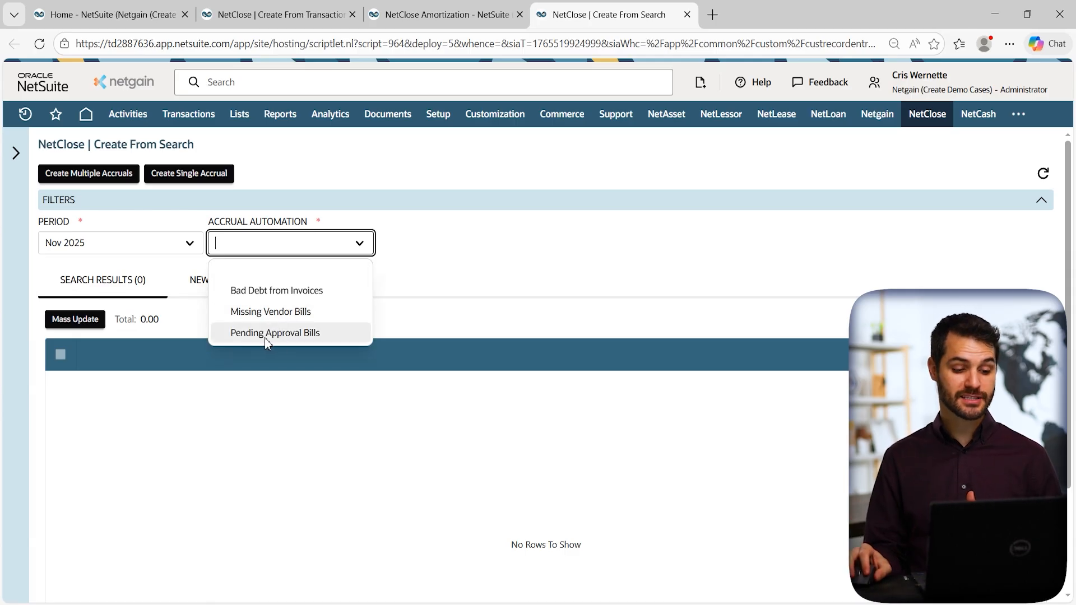
click(296, 337)
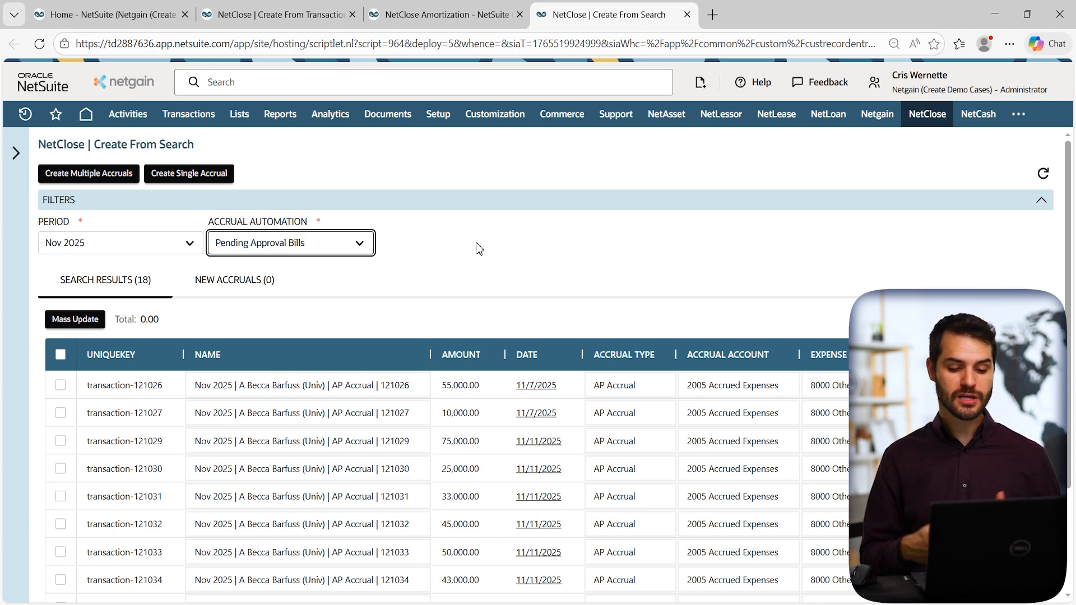
Select all 18 bills totalling 941,812.00 and create multiple accruals for them at once.
scroll(505, 257, down, 1)
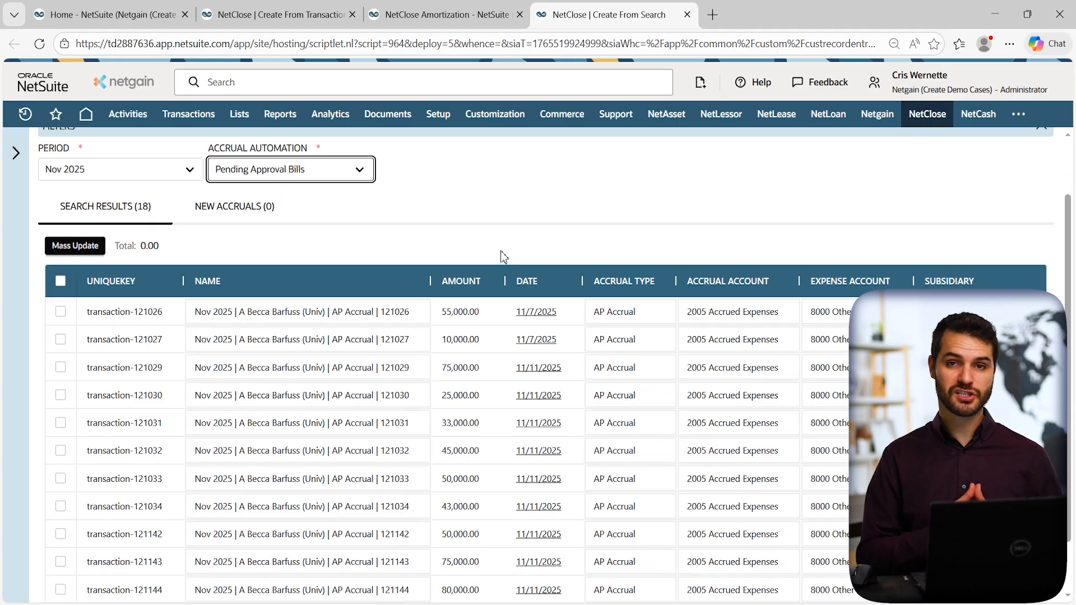
click(61, 281)
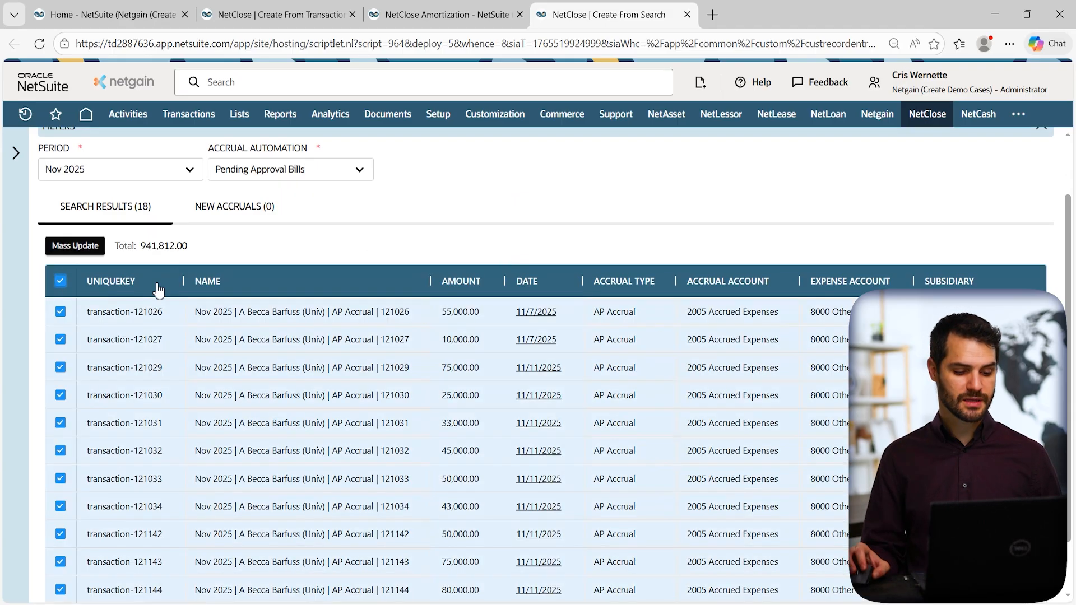
scroll(359, 261, up, 1)
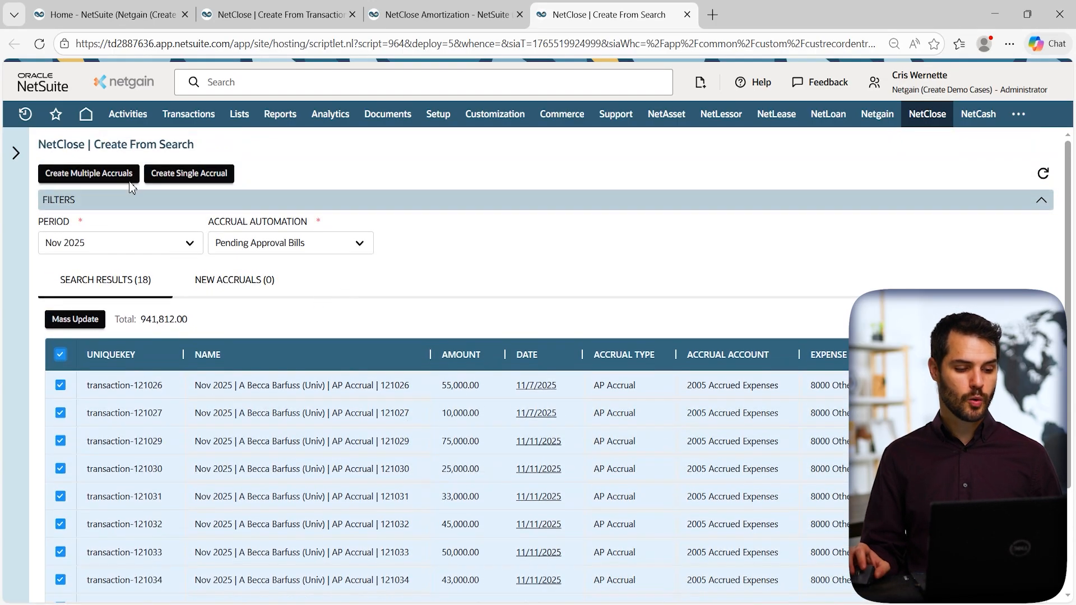
click(109, 173)
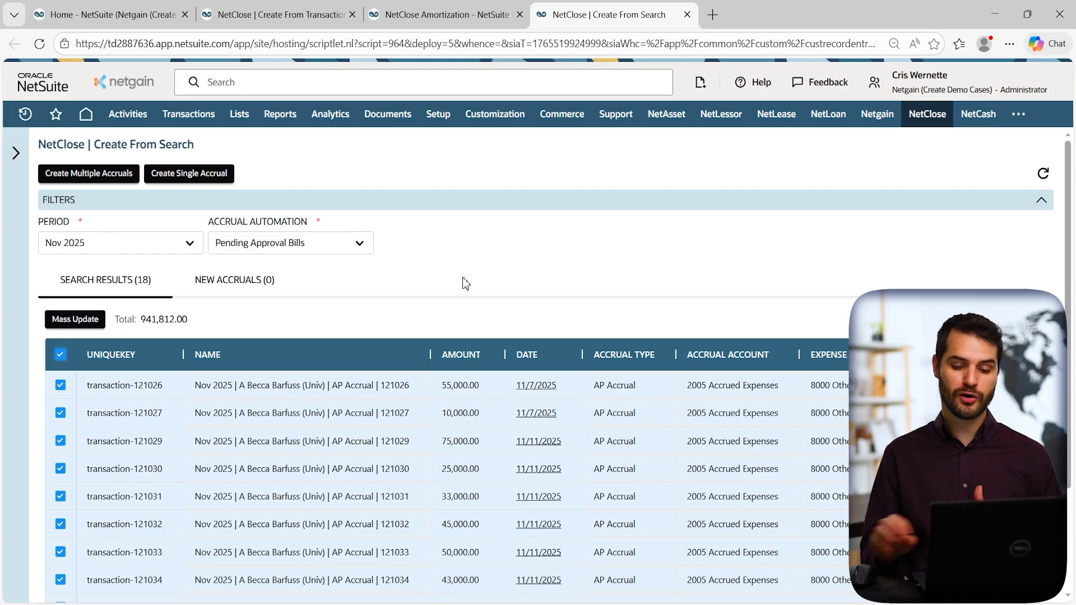
Open NetClose > Accruals > Match Accruals in a new tab and switch to it.
mouse_move(934, 119)
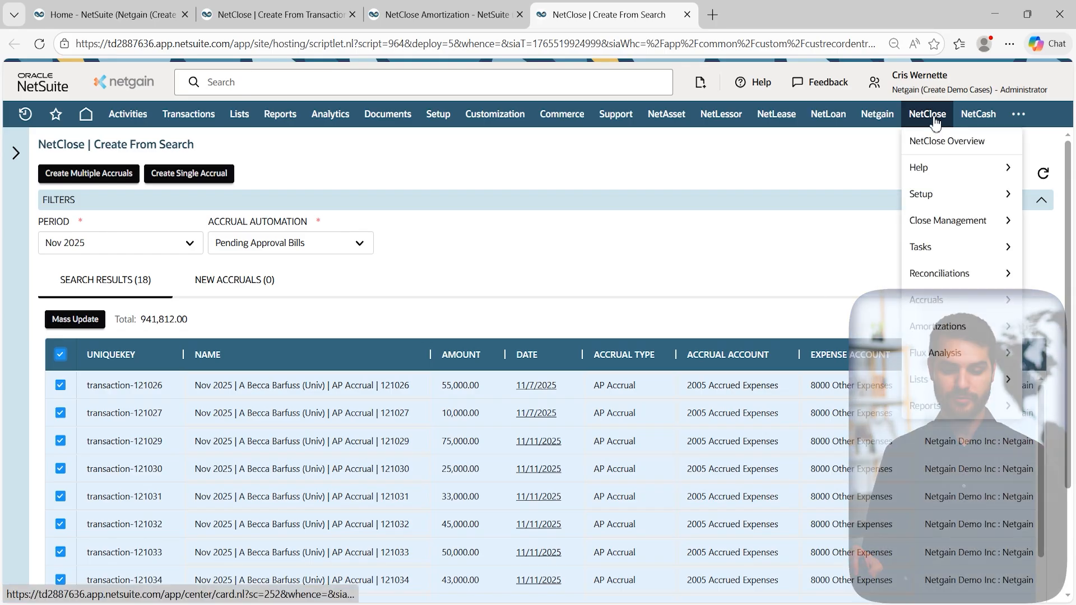
mouse_move(954, 306)
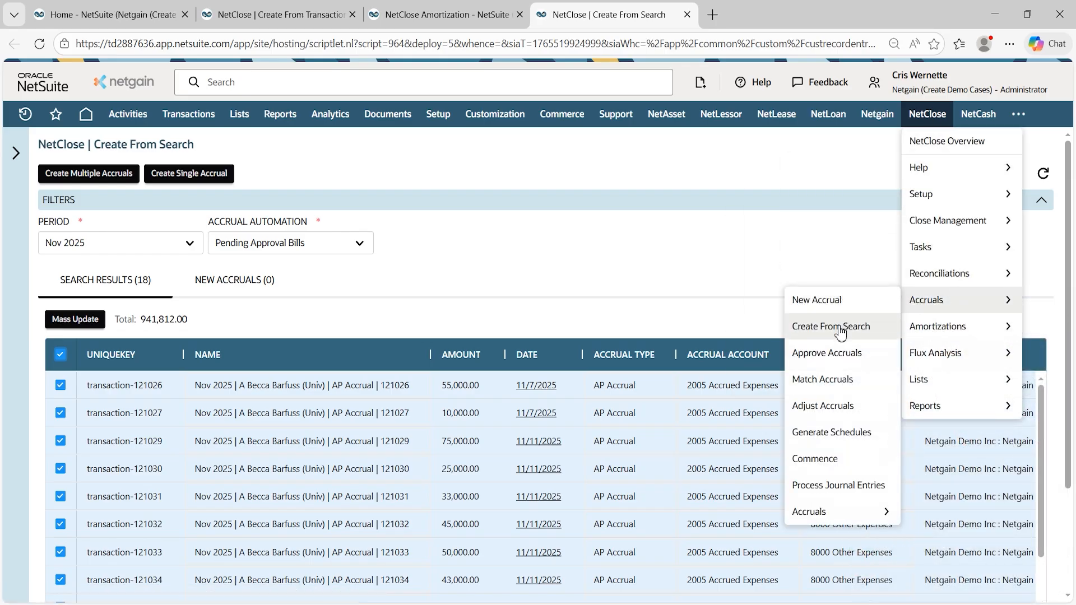
middle_click(828, 381)
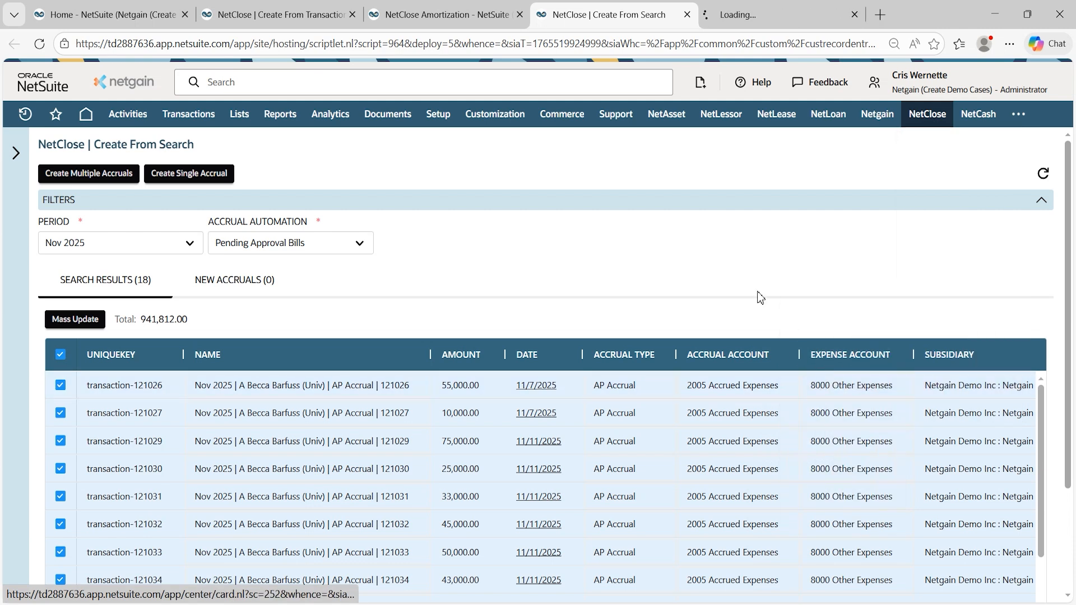
click(763, 16)
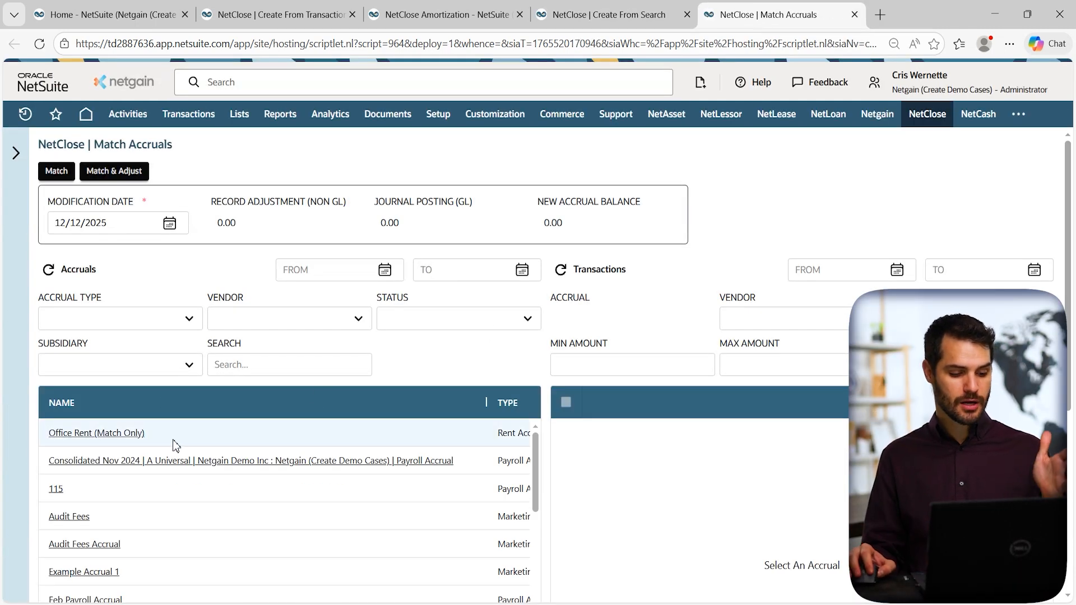
Scroll the accrual list and narrow the NAME column to reveal accrual dates.
scroll(174, 446, down, 1)
scroll(417, 235, down, 1)
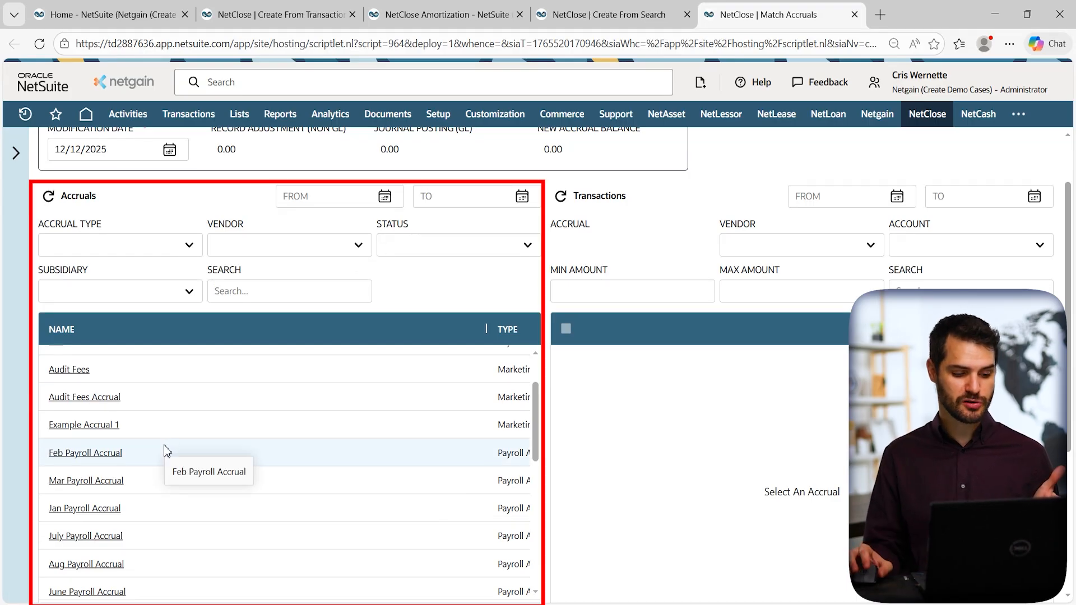
drag(485, 329, 208, 329)
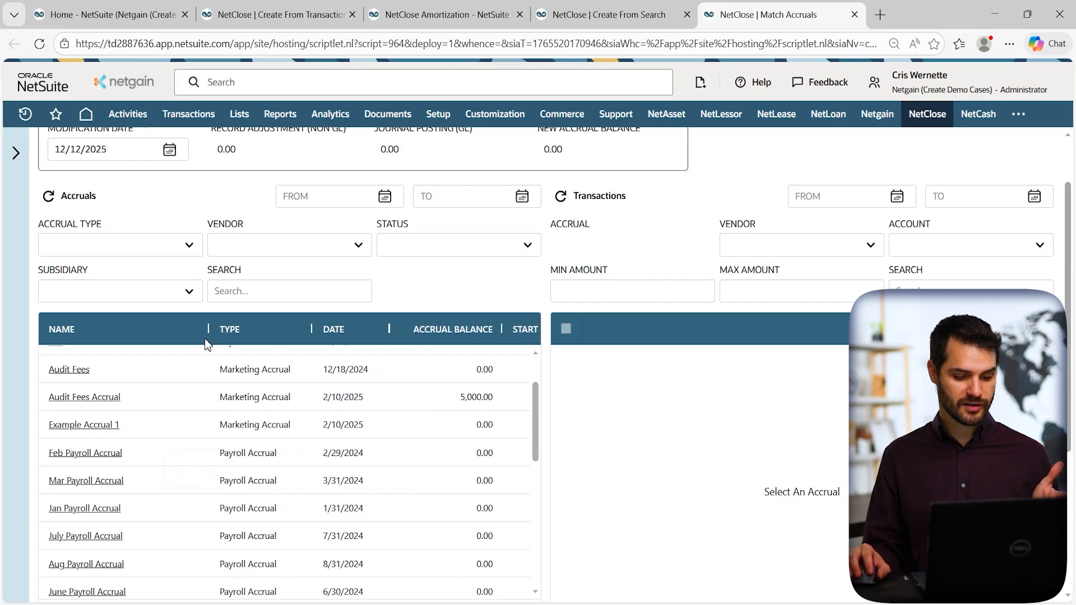
Select the Audit Fees Accrual (5,000.00 balance) and scroll through its candidate transactions.
click(148, 402)
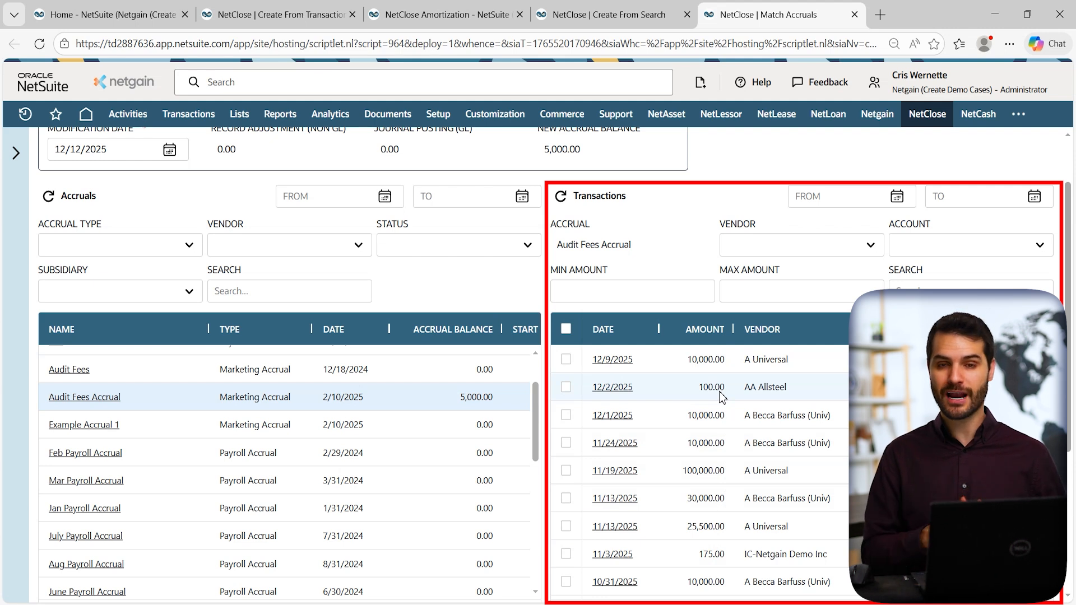
scroll(723, 399, down, 10)
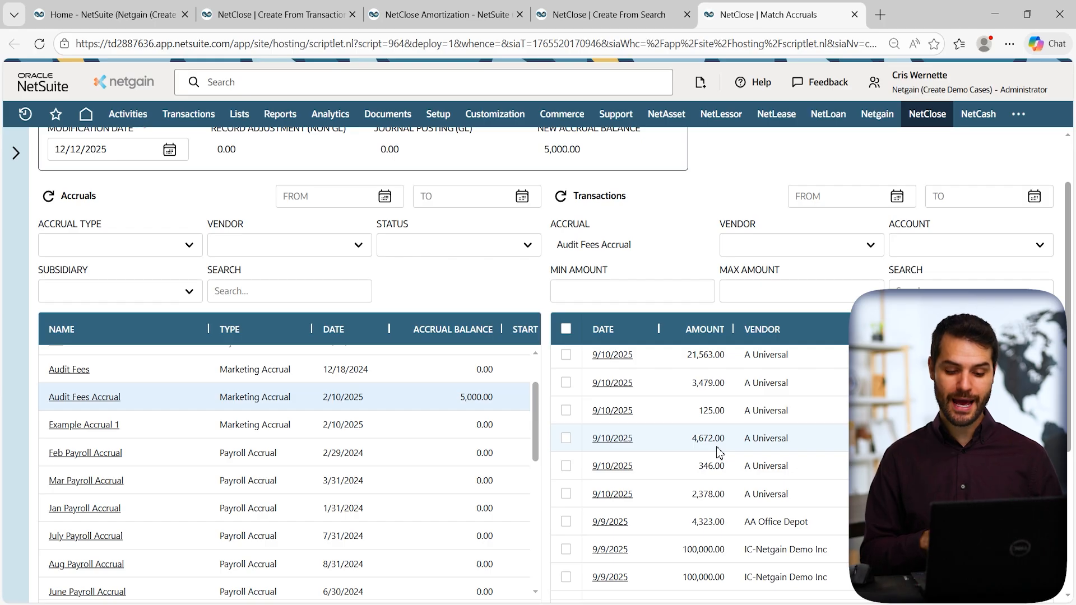
Tick the 4,672.00 transaction to match, previewing a 328.00 remaining Audit Fees Accrual balance.
click(566, 440)
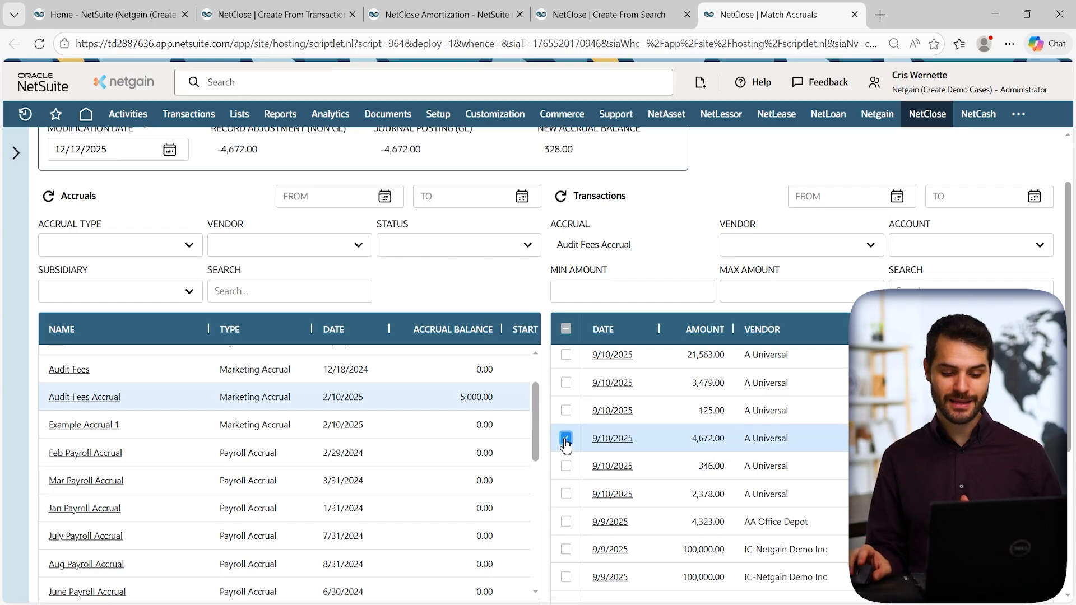
scroll(679, 247, up, 2)
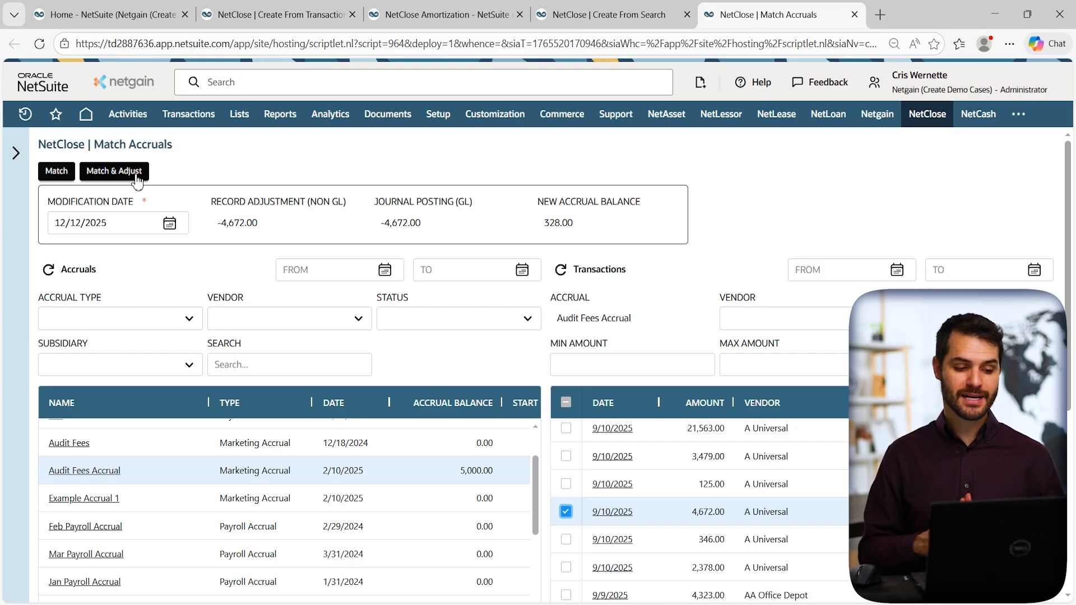
Close the Match Accruals, Create From Search, Amortization and Create From Transaction tabs.
click(854, 14)
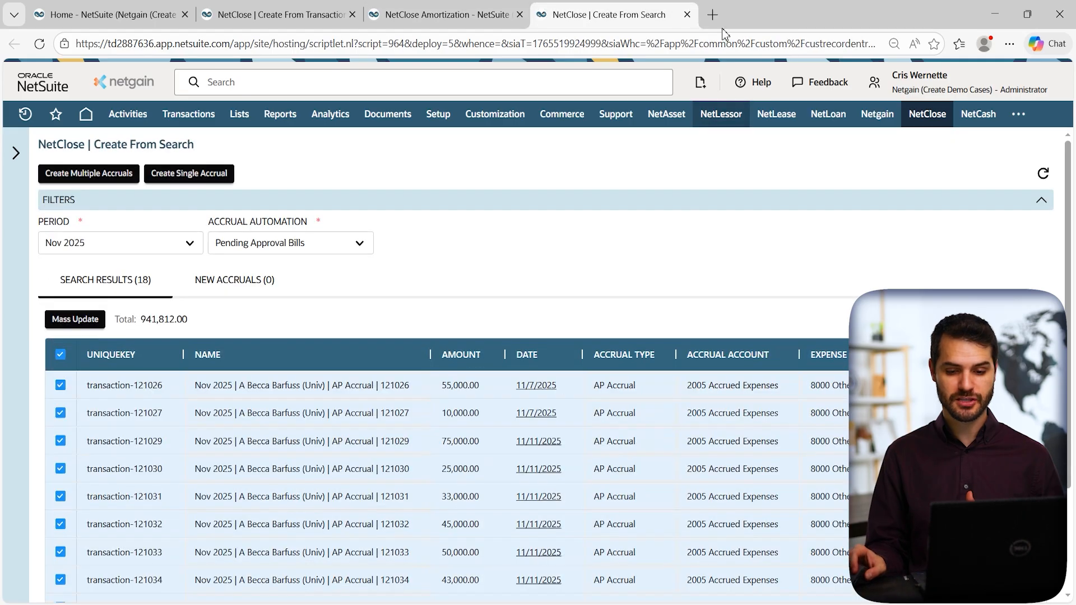
click(687, 15)
click(520, 14)
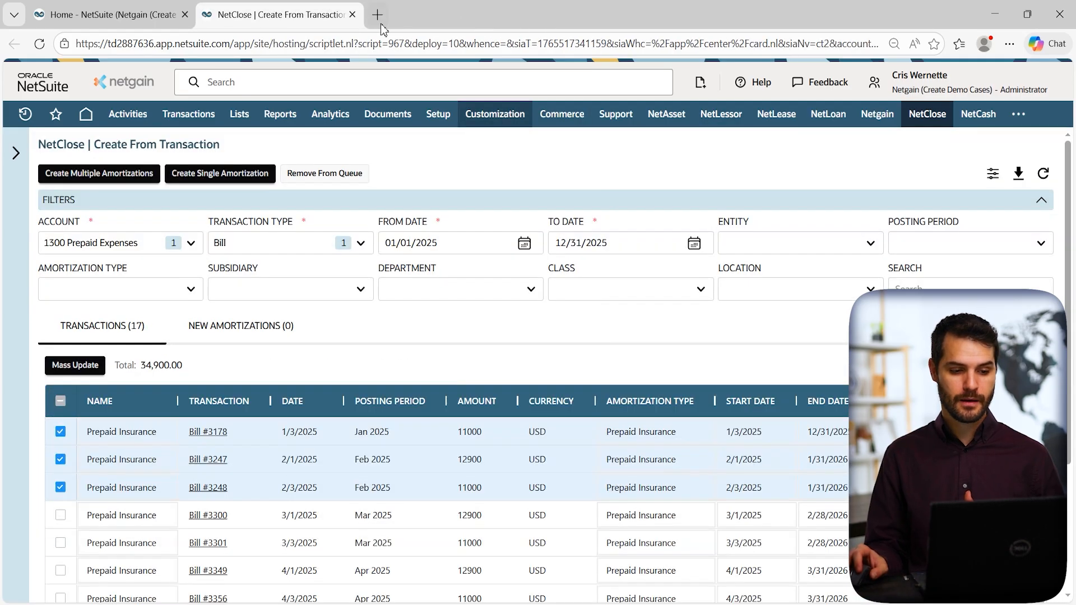
click(352, 14)
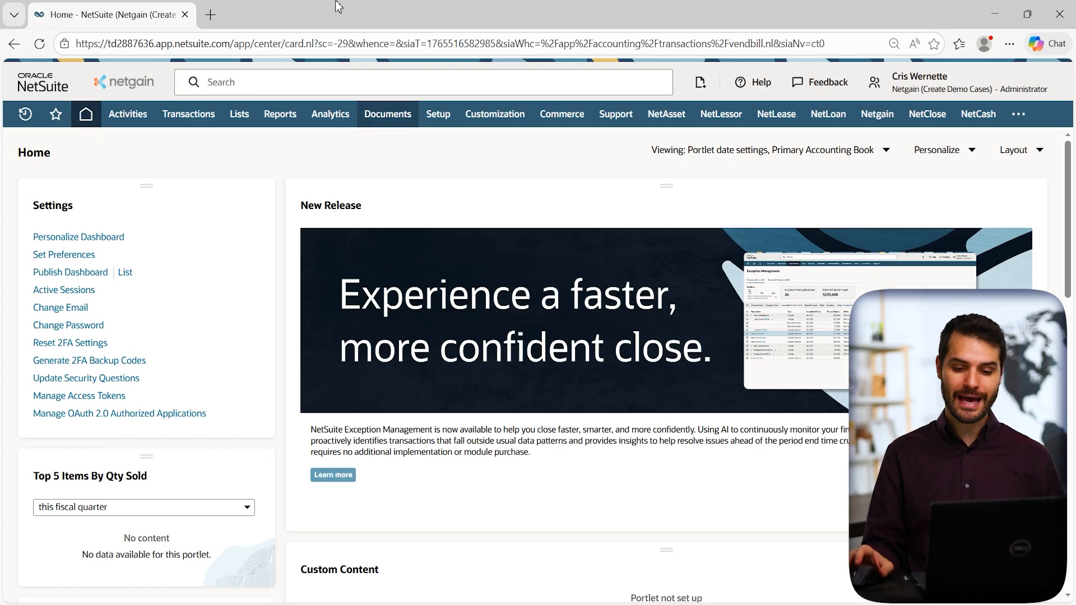
Launch NetClose > Flux Analysis > Review Flux Analysis and switch to its new tab.
mouse_move(928, 114)
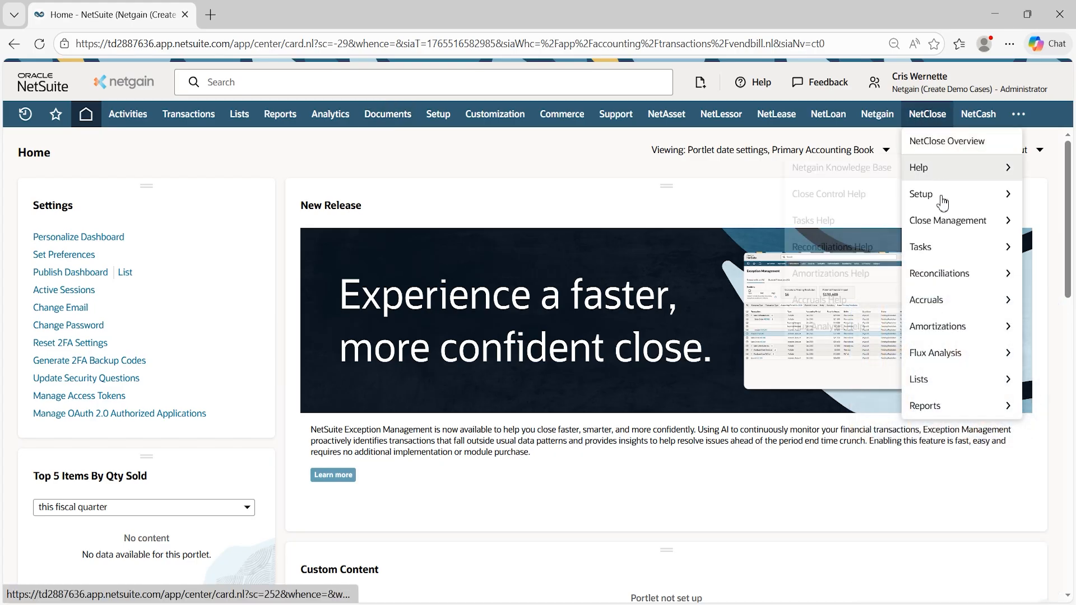
mouse_move(948, 339)
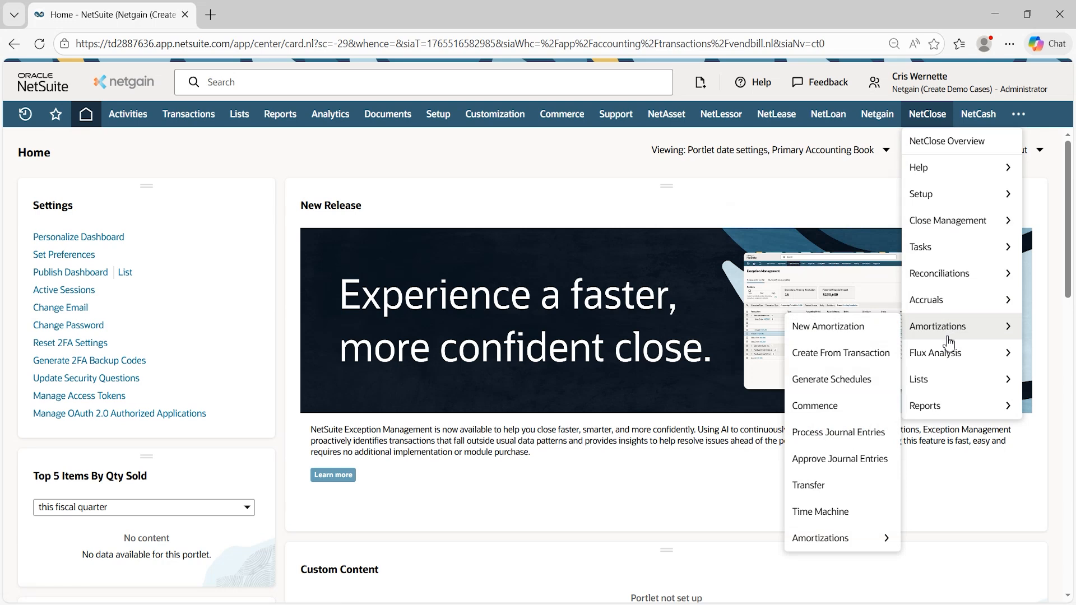
mouse_move(954, 362)
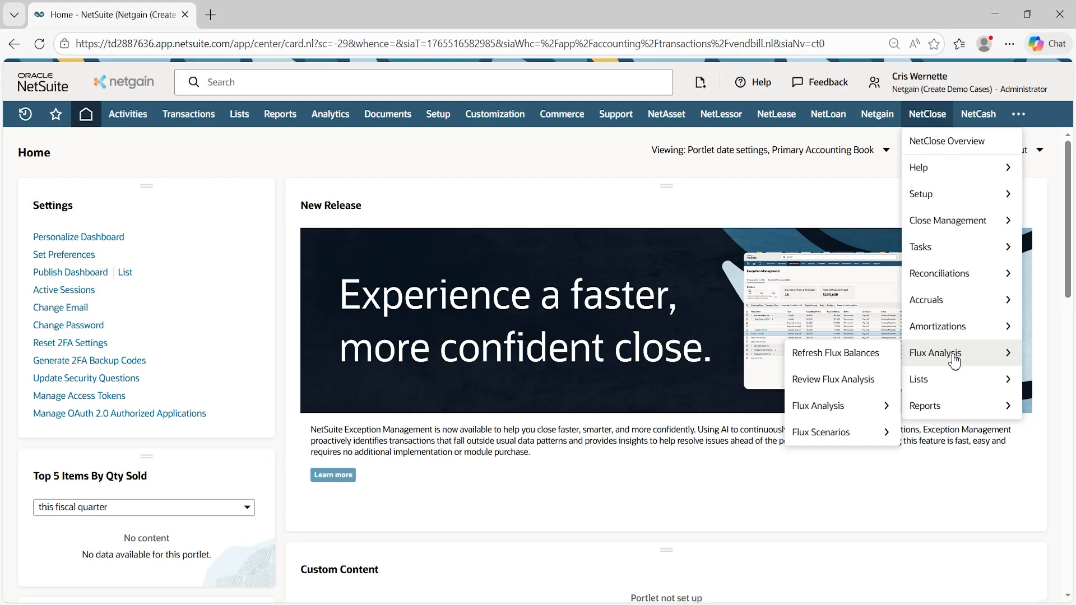
click(849, 381)
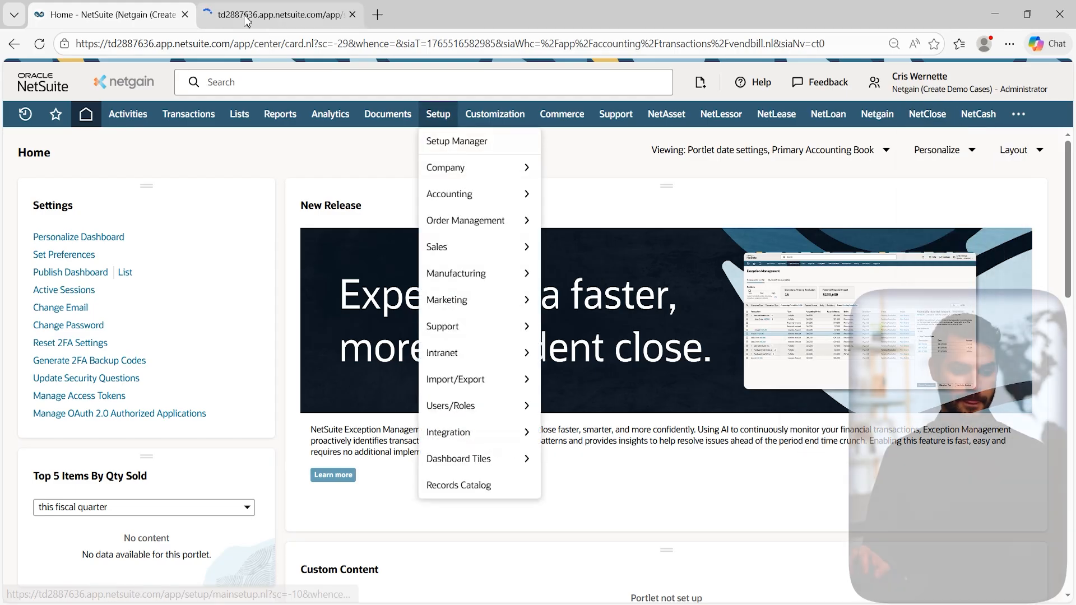
click(251, 17)
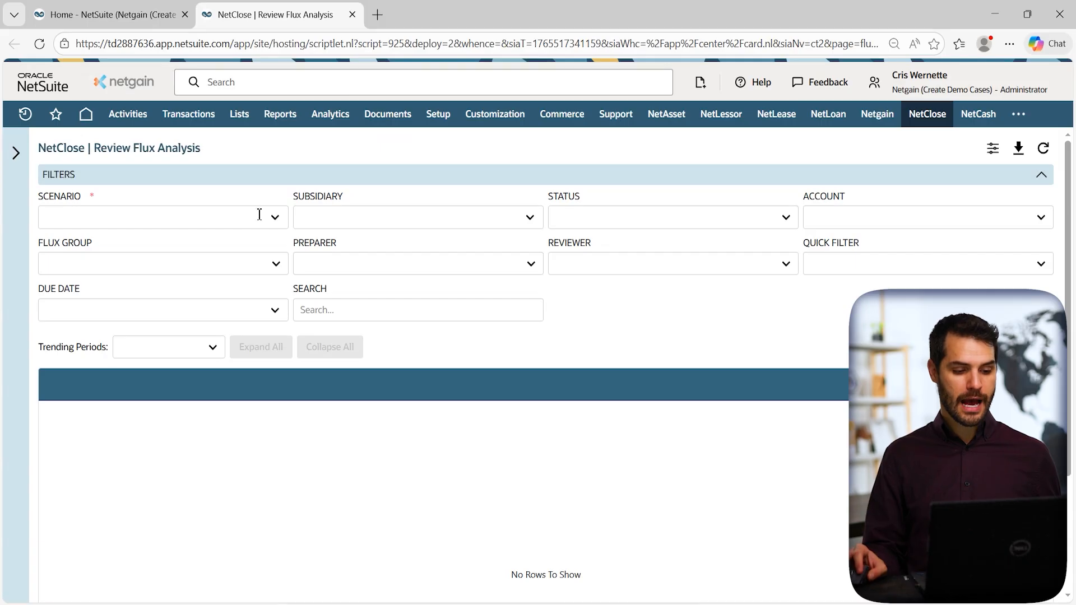
Choose the Aug 2025 | Sep 2025 scenario and the Netgain (Create Demo Cases) subsidiary.
click(257, 217)
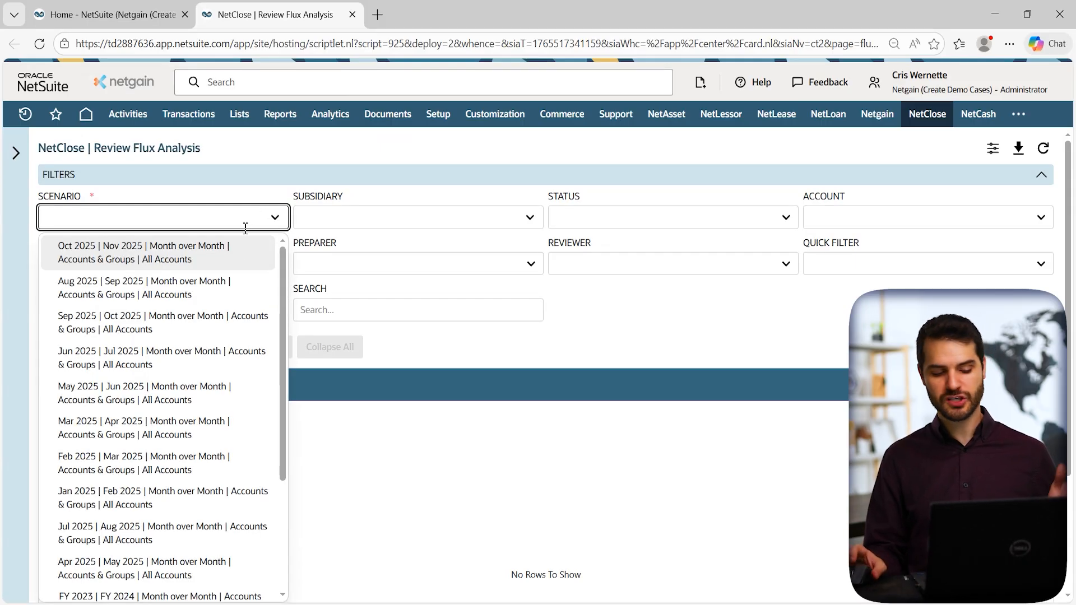
click(143, 292)
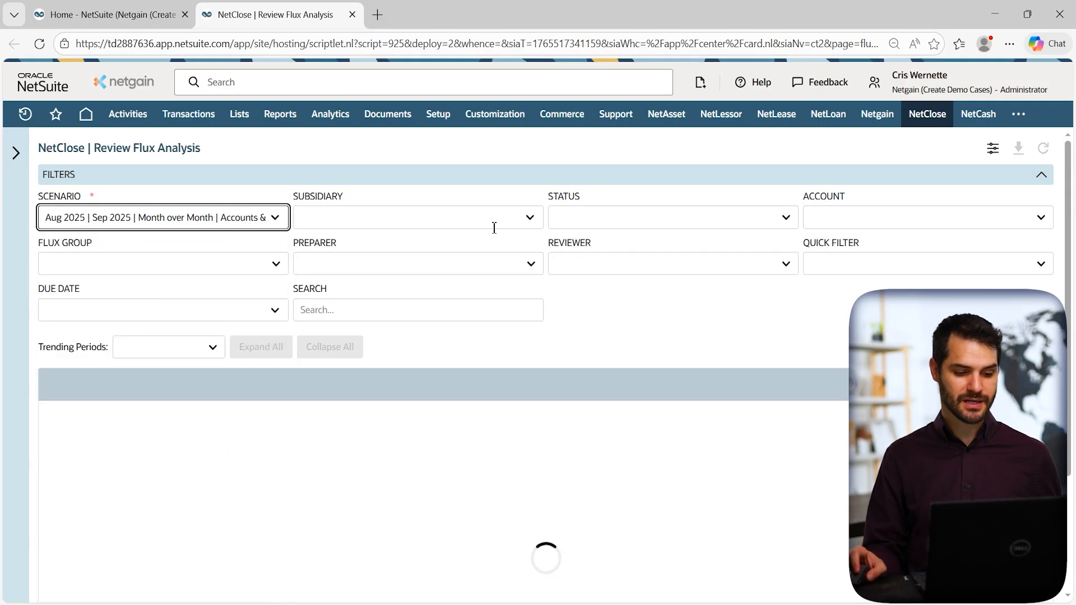
click(528, 225)
click(443, 265)
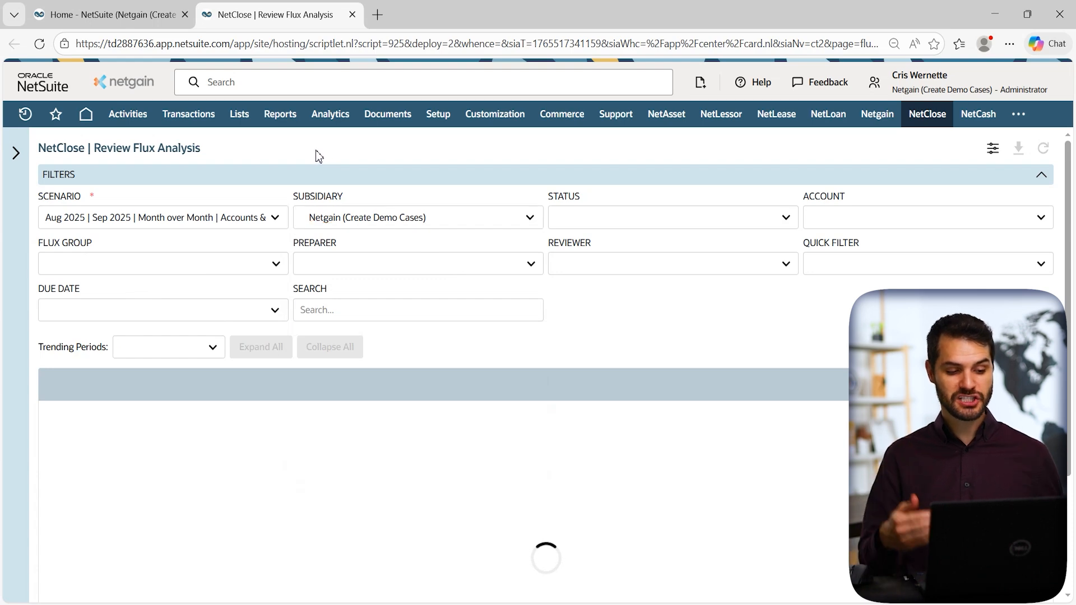
drag(1067, 179, 1065, 289)
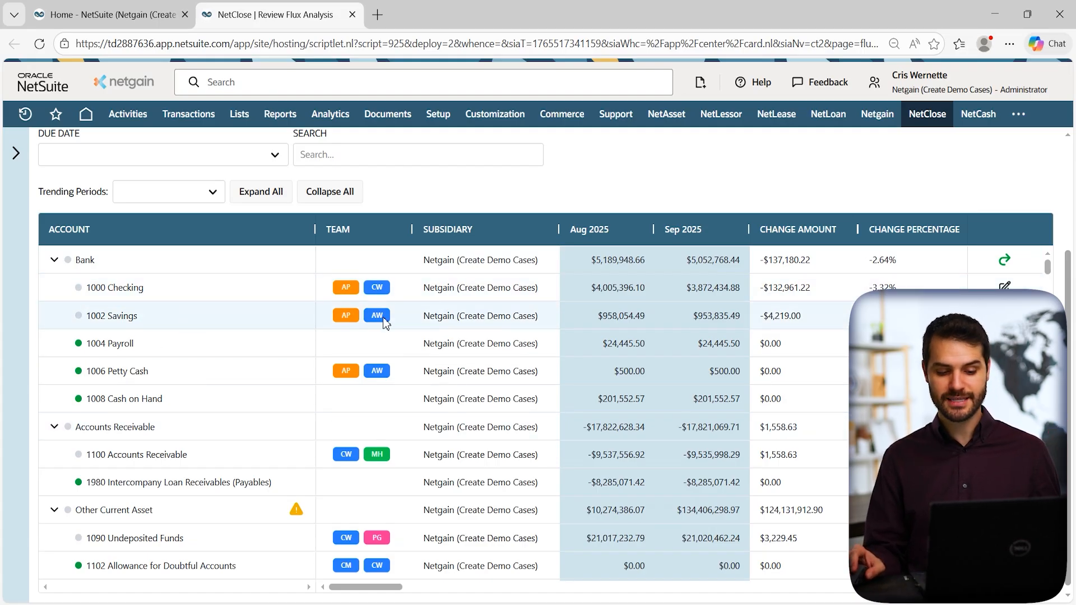
Narrow the ACCOUNT and CHANGE PERCENTAGE columns to bring Due Date and later columns into view.
drag(314, 229, 219, 229)
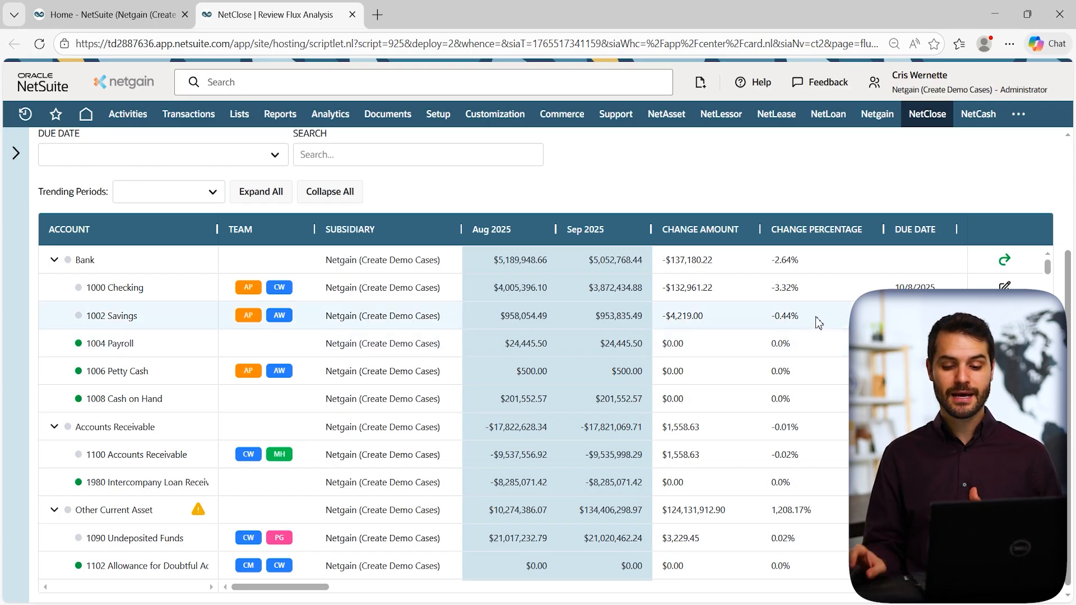
drag(883, 233, 854, 236)
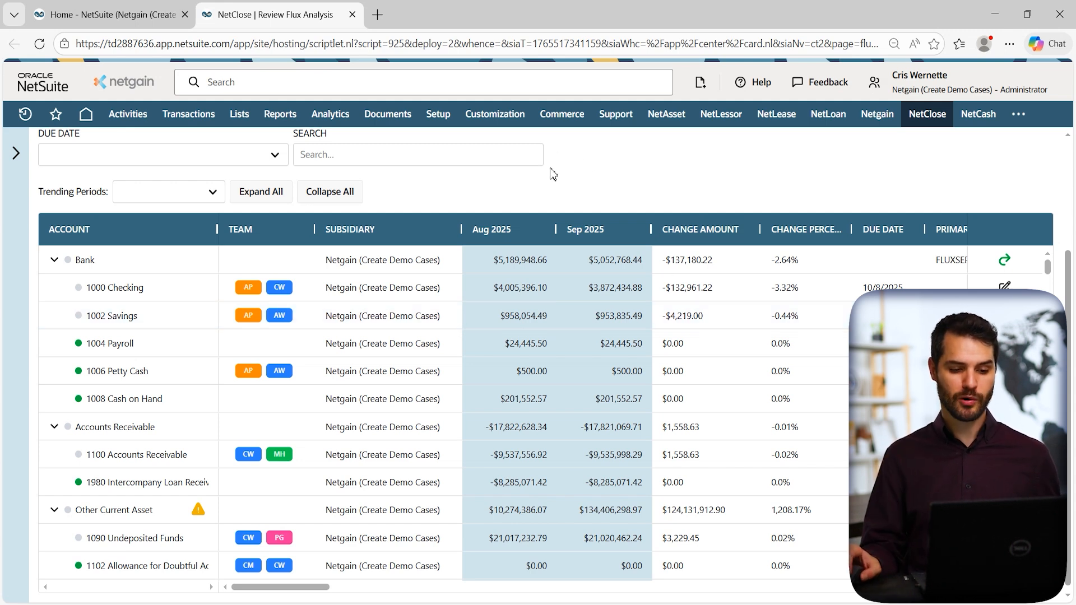
mouse_move(272, 121)
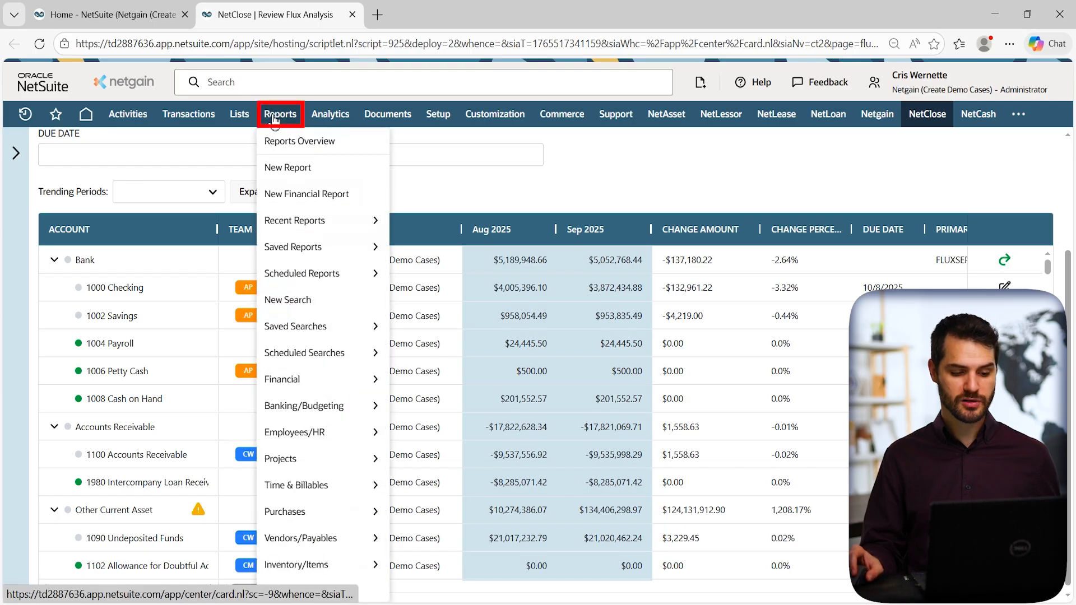
Browse the Reports > Financial submenu: Income Statement, Balance Sheet, Deferred Expense Waterfall and others.
mouse_move(308, 382)
mouse_move(421, 387)
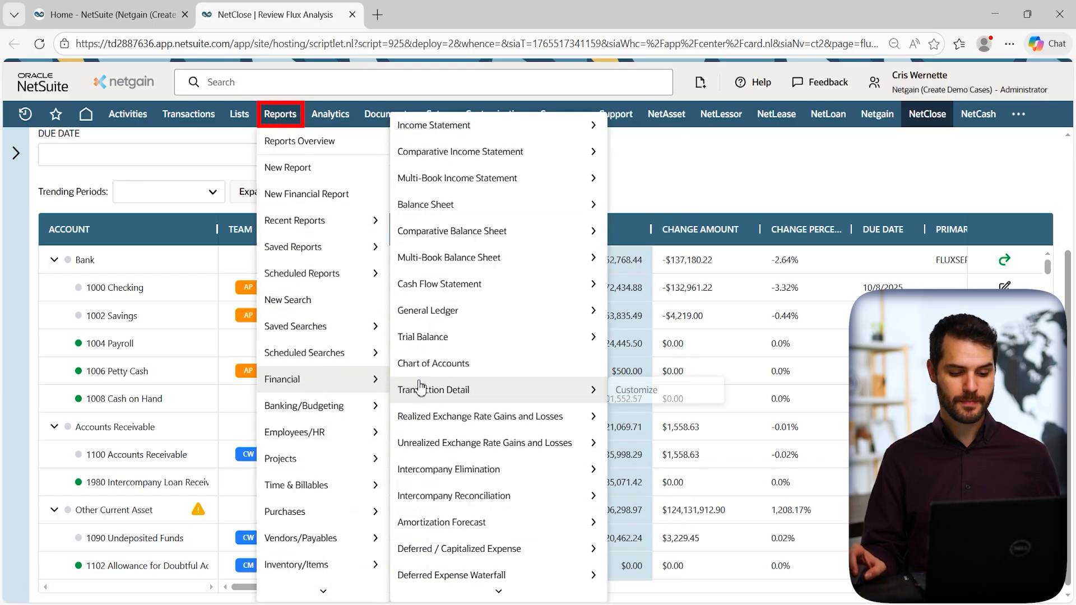
mouse_move(504, 130)
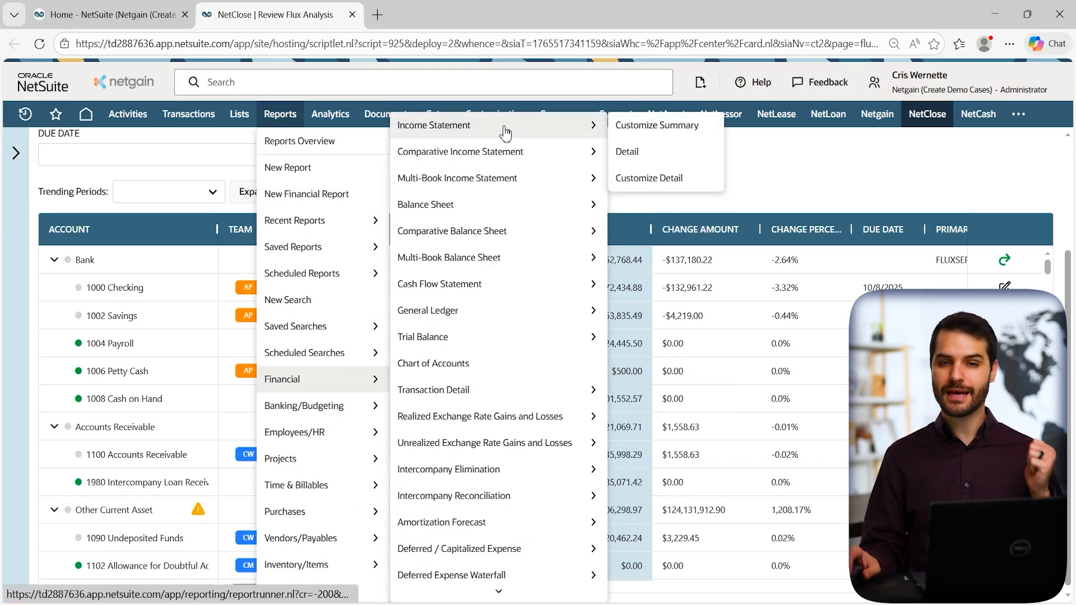
mouse_move(505, 296)
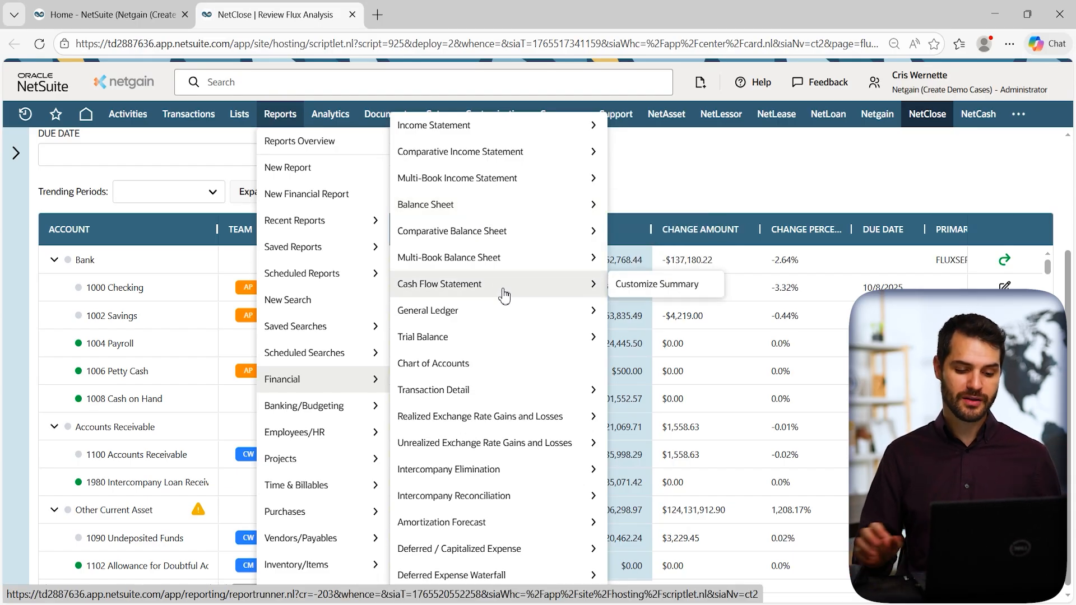
scroll(504, 297, down, 3)
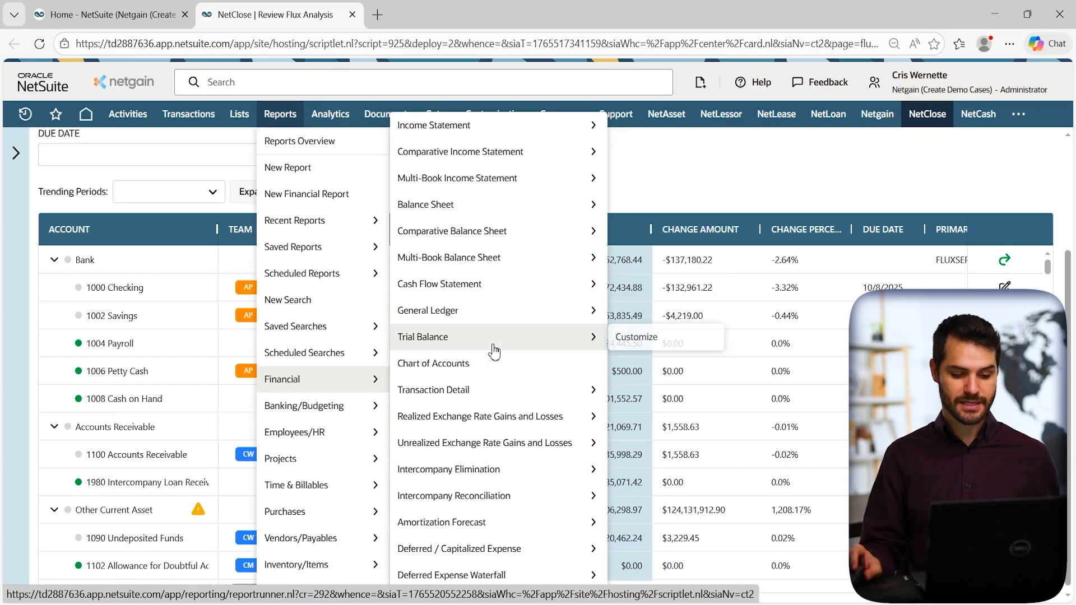
mouse_move(519, 411)
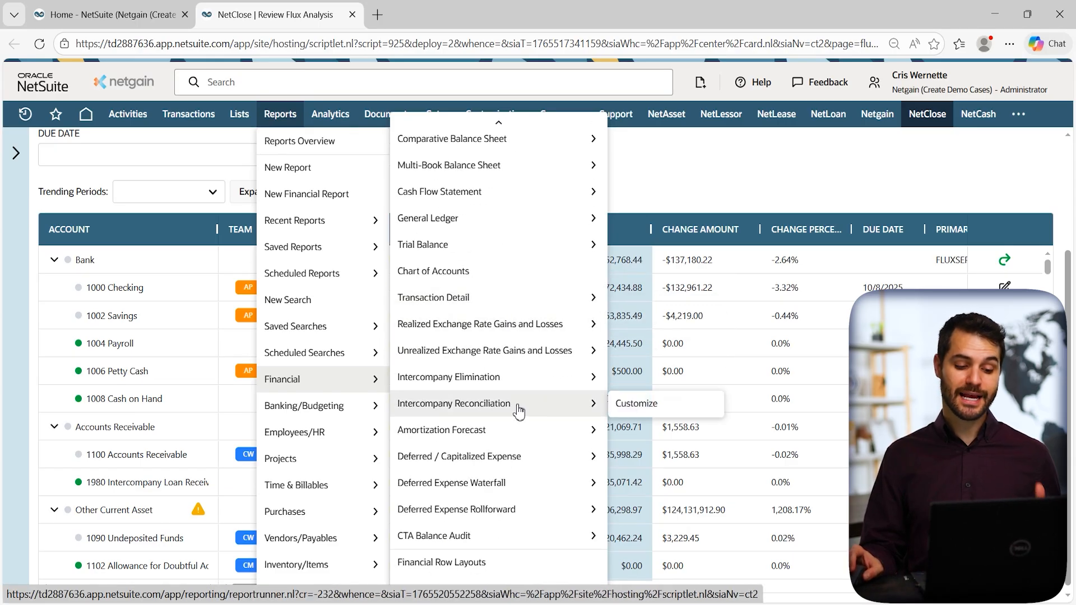
mouse_move(518, 436)
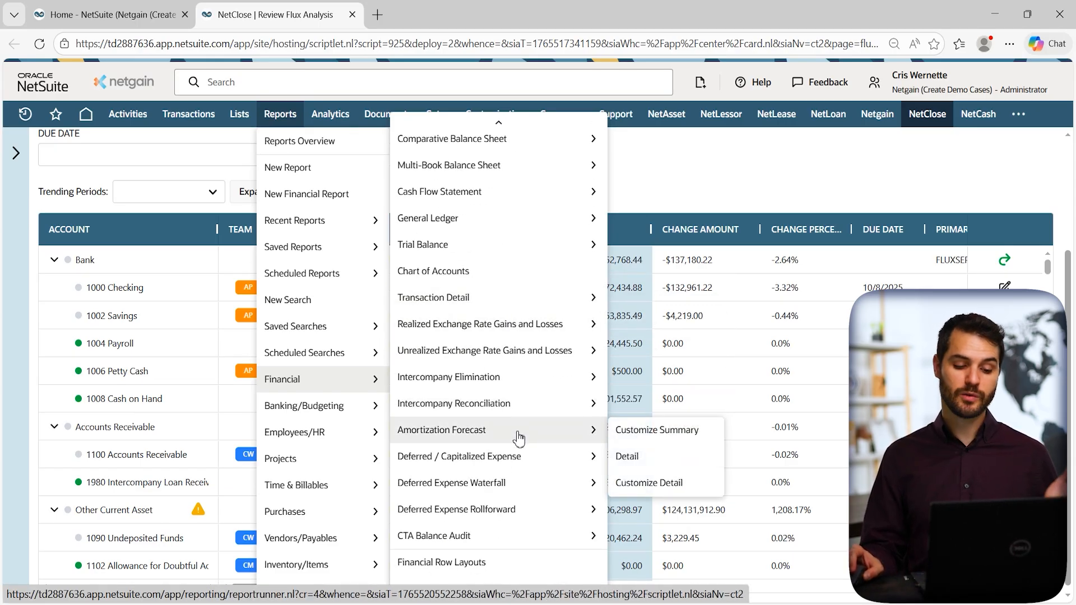
mouse_move(521, 492)
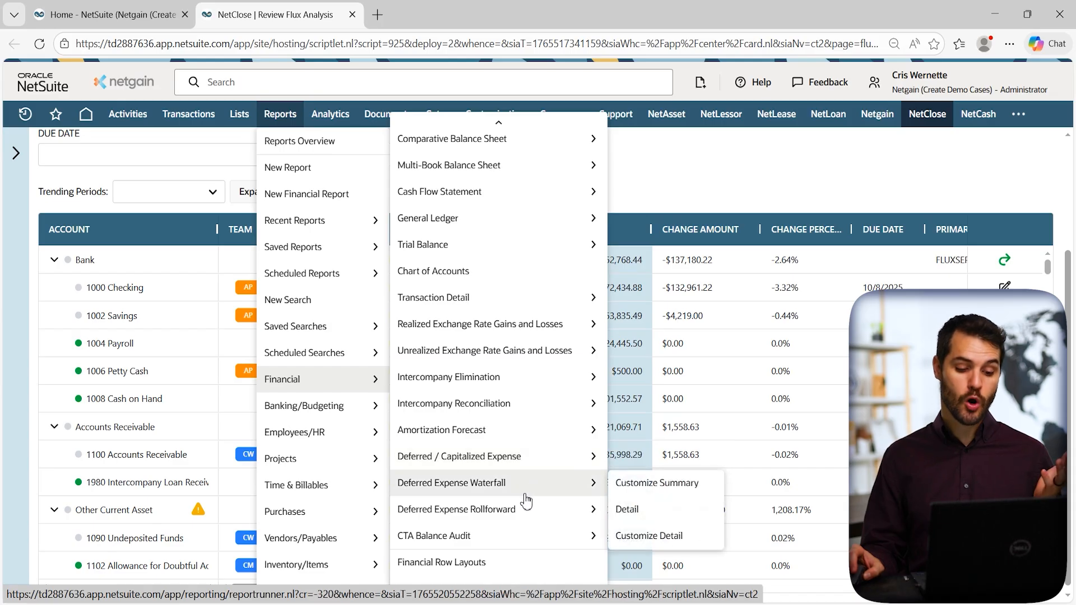
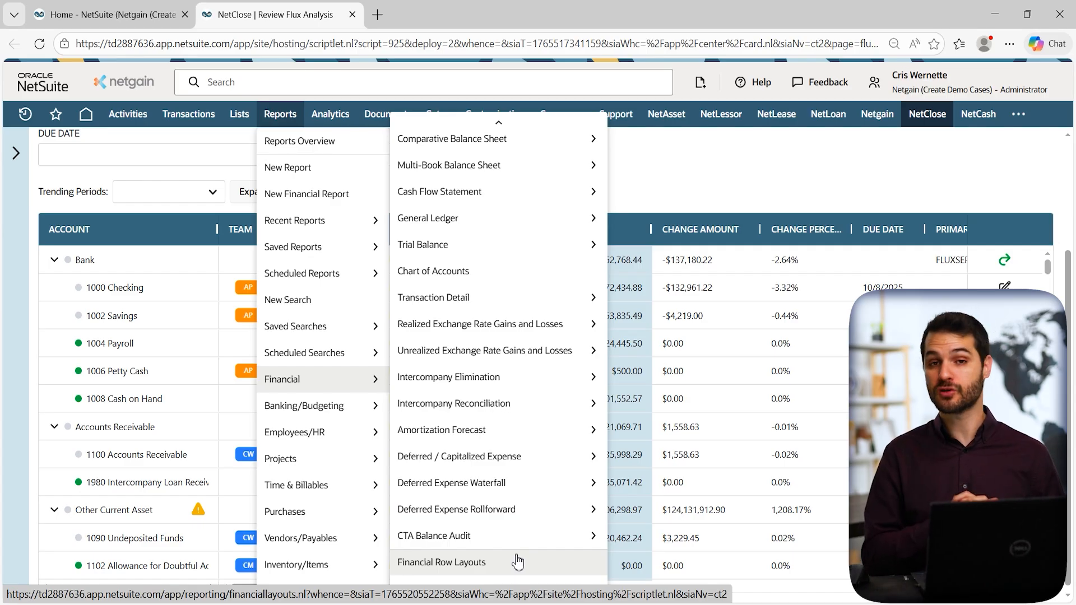
Return to the NetClose home dashboard and bring up the NetClose > Reports submenu.
click(517, 560)
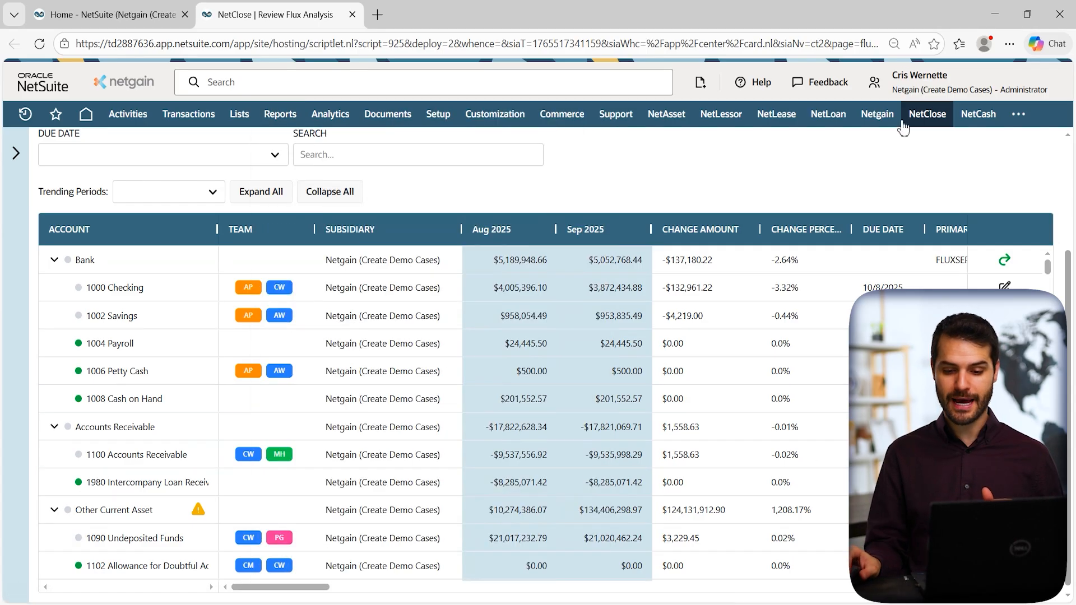
click(940, 125)
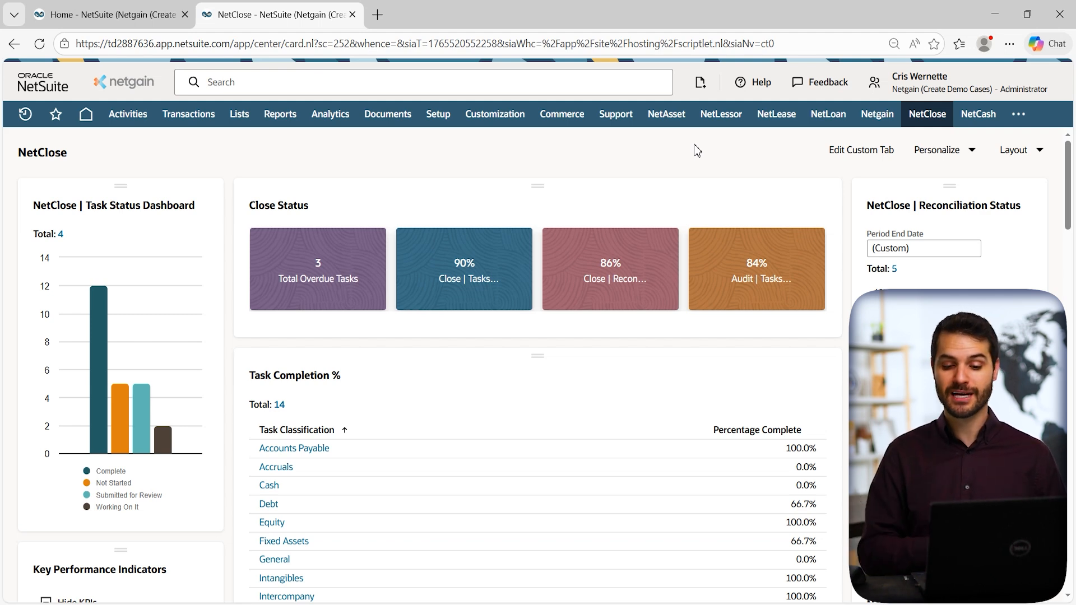
mouse_move(927, 114)
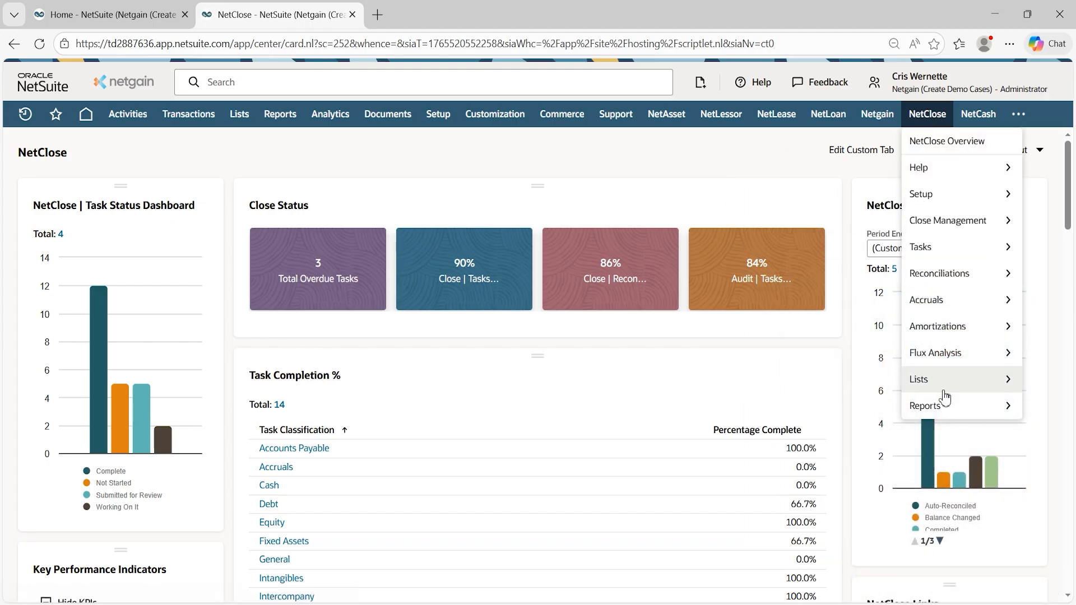
mouse_move(953, 421)
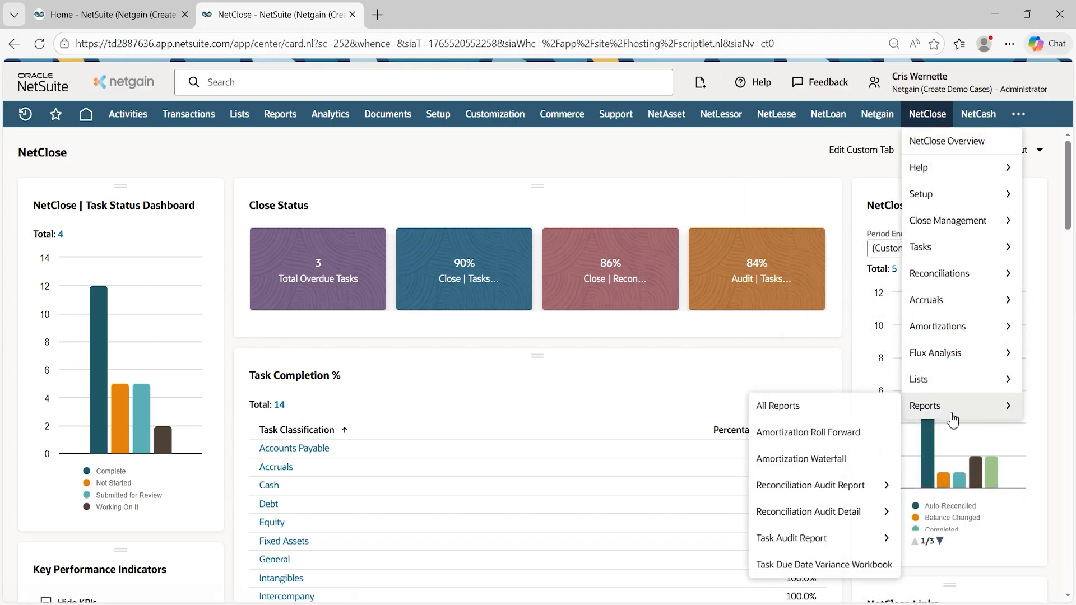
Open the All Reports catalogue and scroll down to the Task Dependency & Status Report.
click(850, 409)
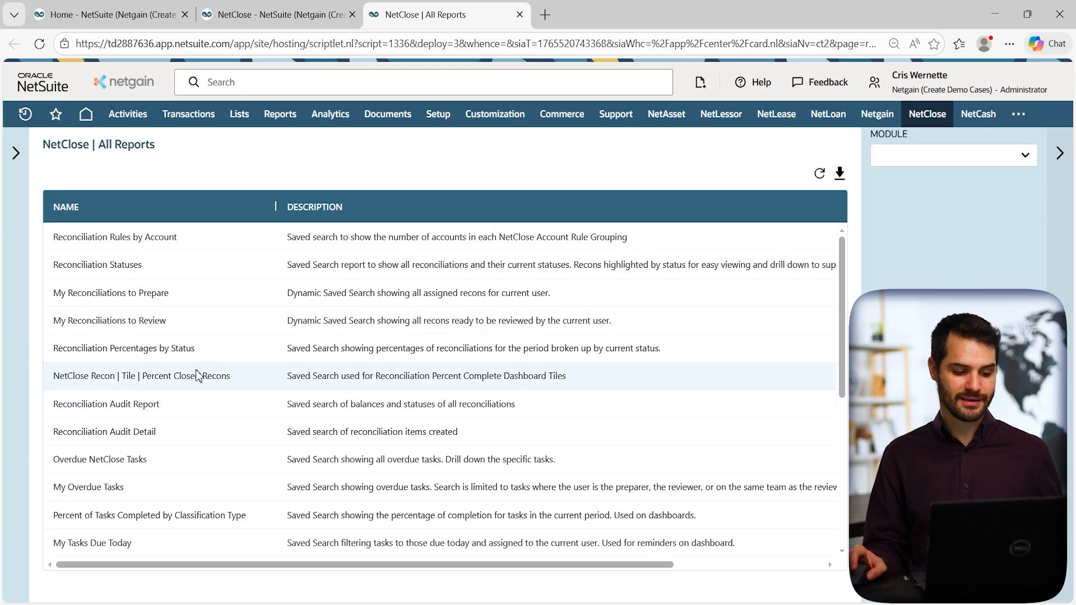
scroll(204, 364, down, 2)
scroll(210, 356, down, 2)
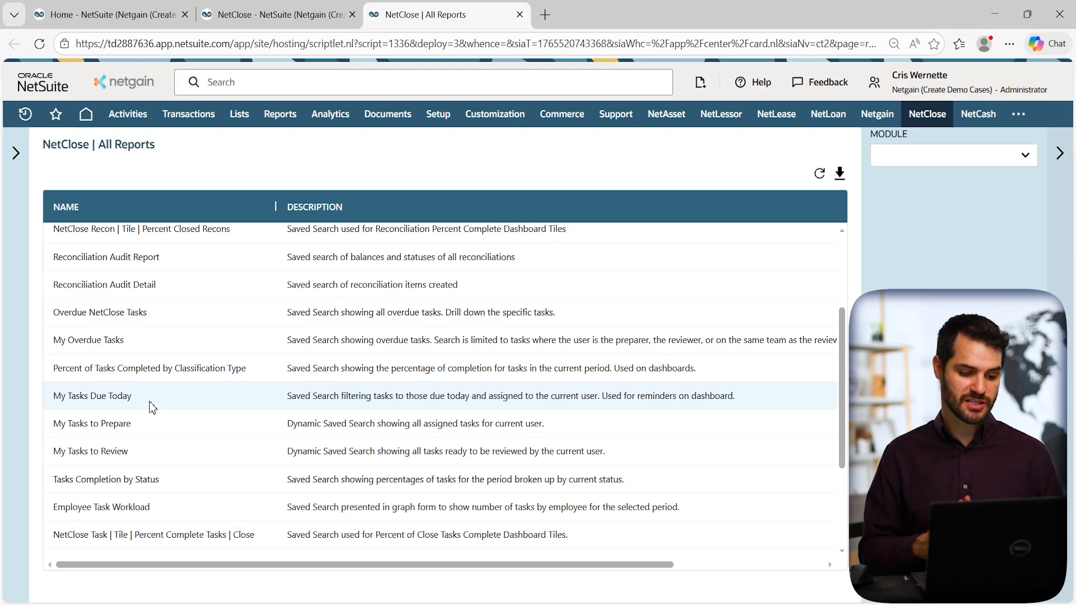
scroll(151, 408, down, 3)
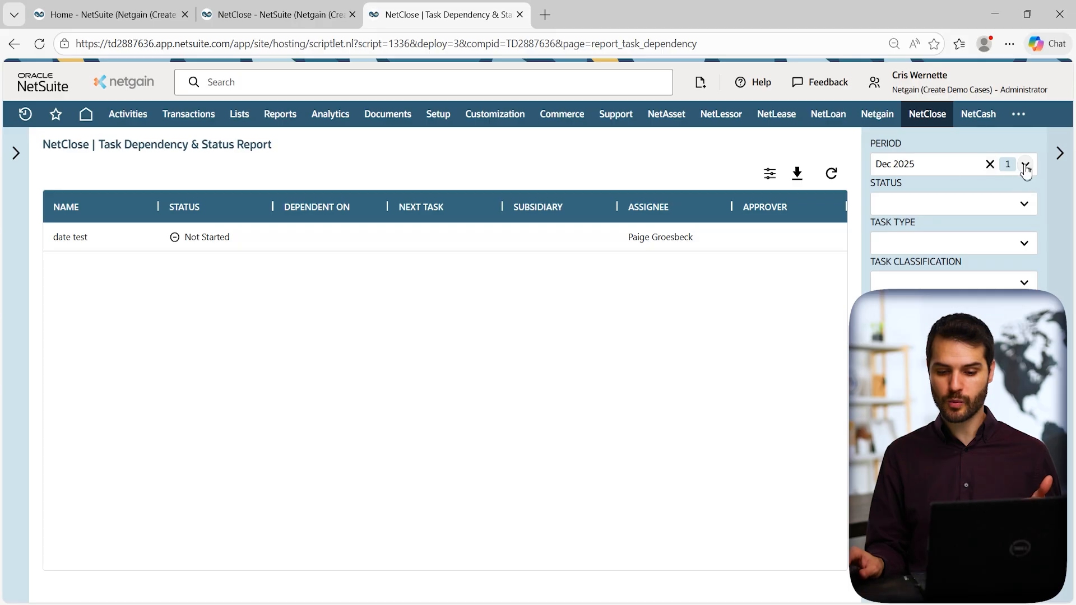
Clear the Period filter to list all tasks, widen the Name column, then go back to All Reports.
click(990, 165)
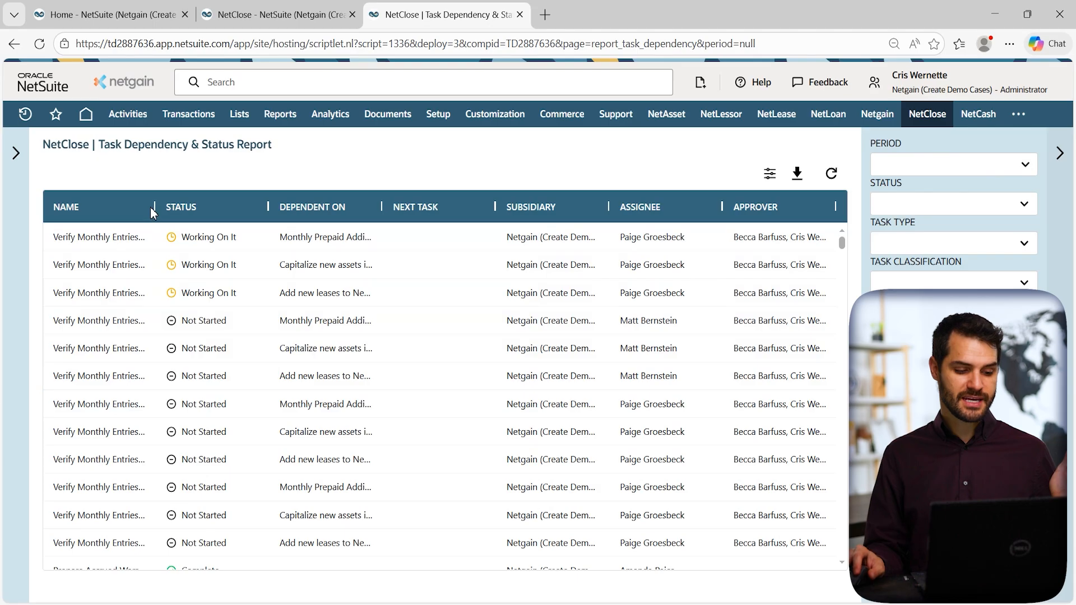
drag(155, 206, 264, 206)
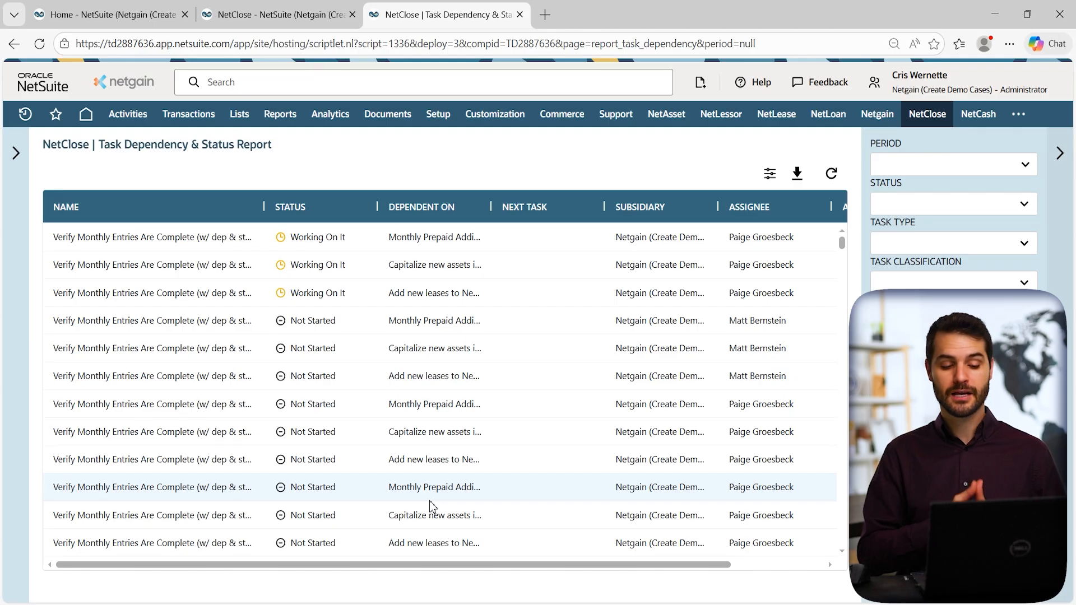
click(13, 45)
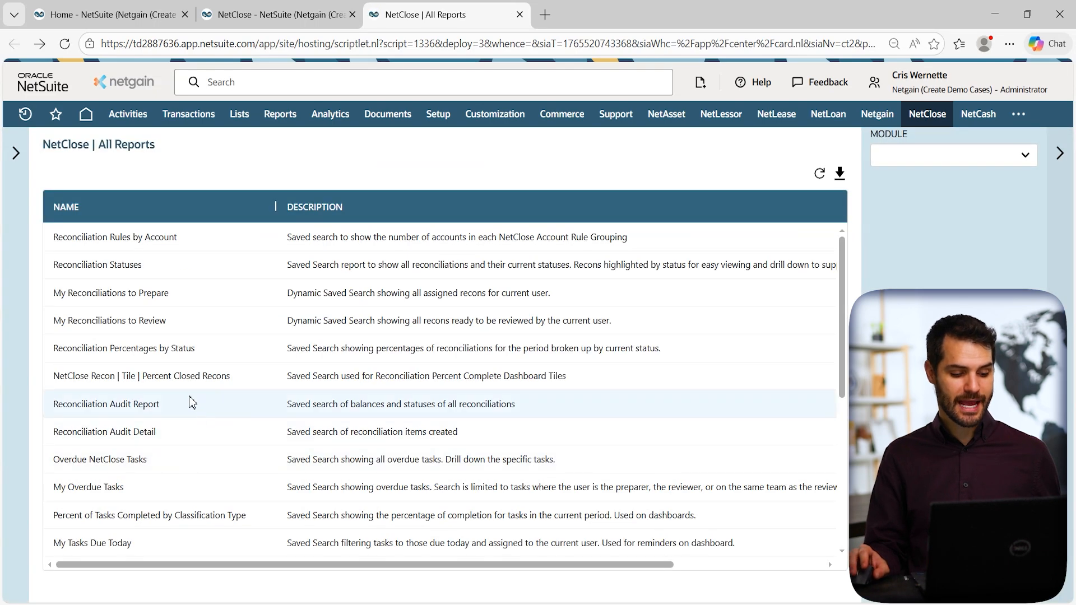
Scroll the All Reports list down toward the Amortization Waterfall Report.
scroll(192, 403, down, 5)
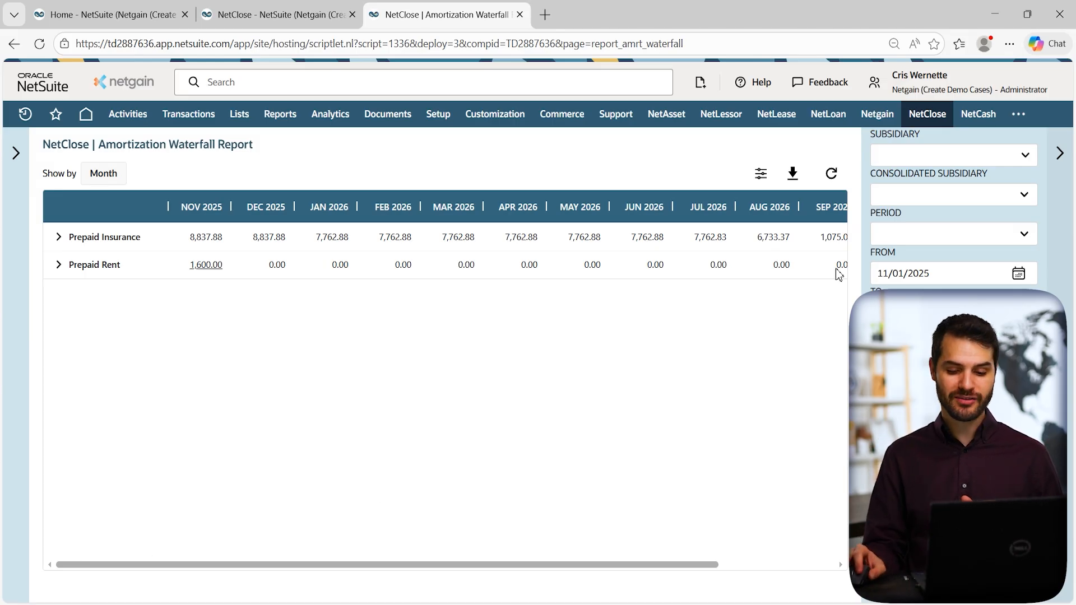
Change the waterfall's FROM date to 11/01/2024 and reload the report.
click(944, 273)
key(BackSpace)
text(4)
key(Return)
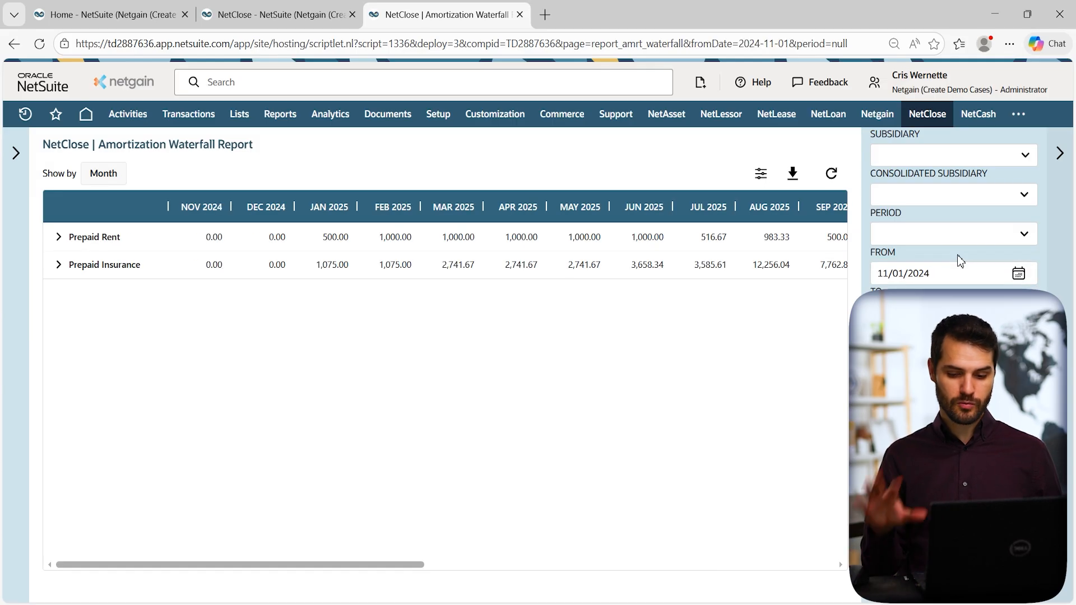
Expand Prepaid Rent and Prepaid Insurance into their individual schedules and scan across the months.
click(58, 236)
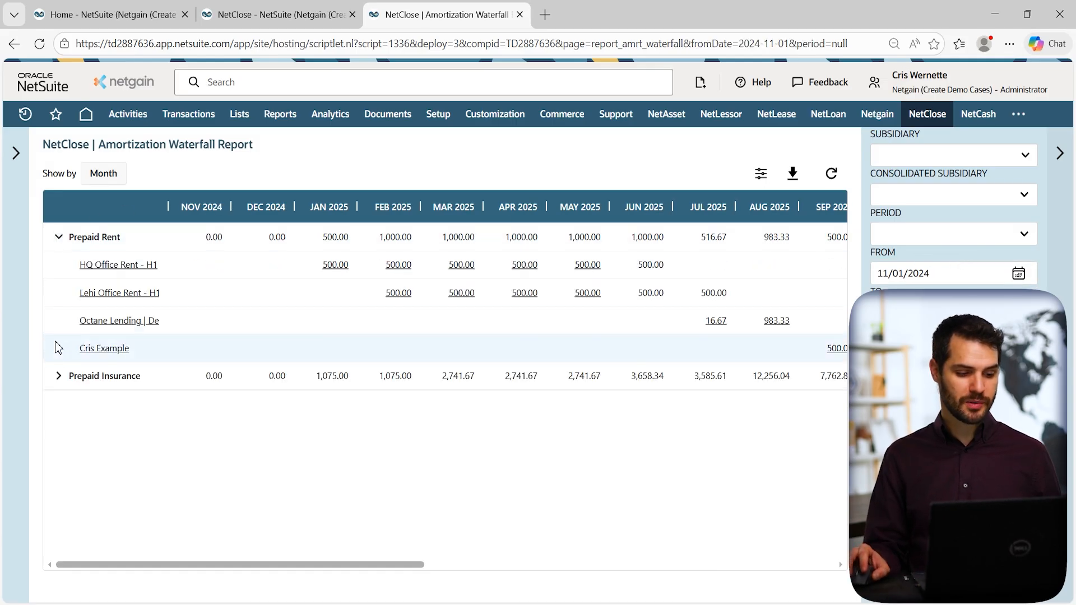
click(58, 376)
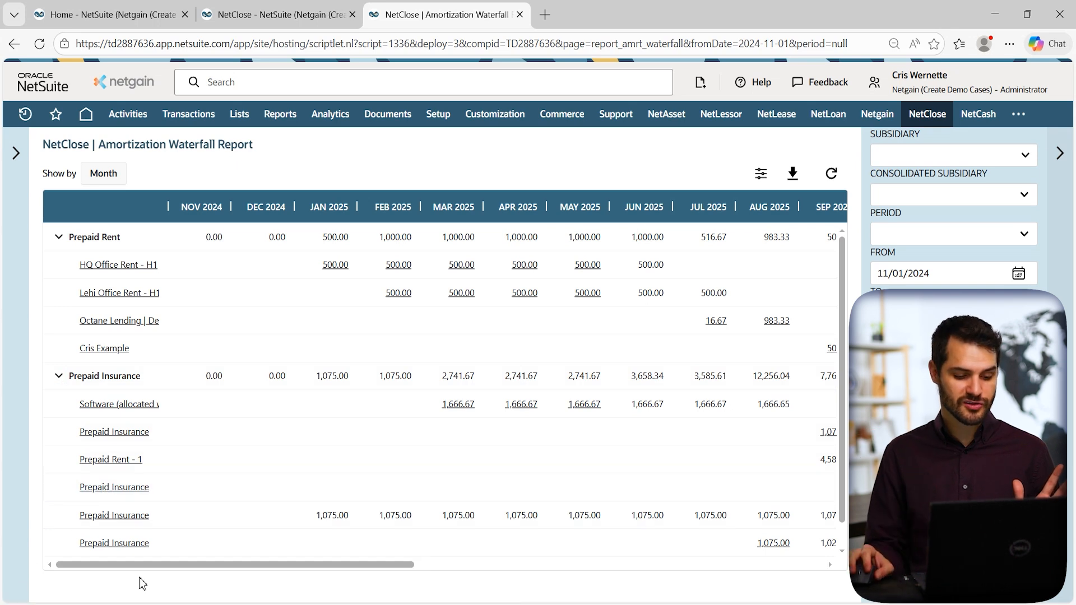
drag(155, 567, 578, 566)
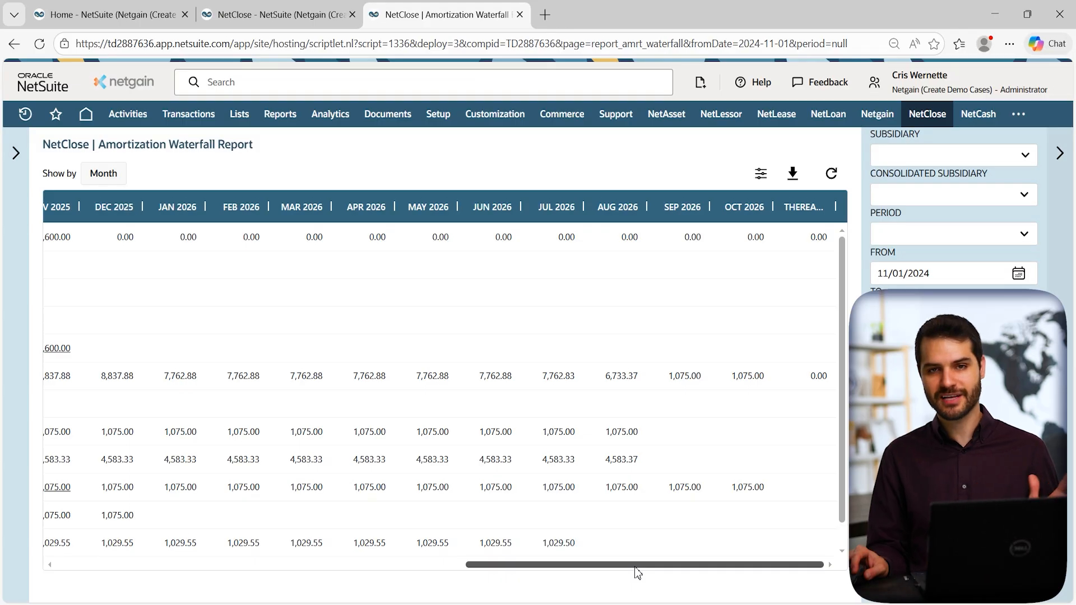
drag(610, 566, 143, 489)
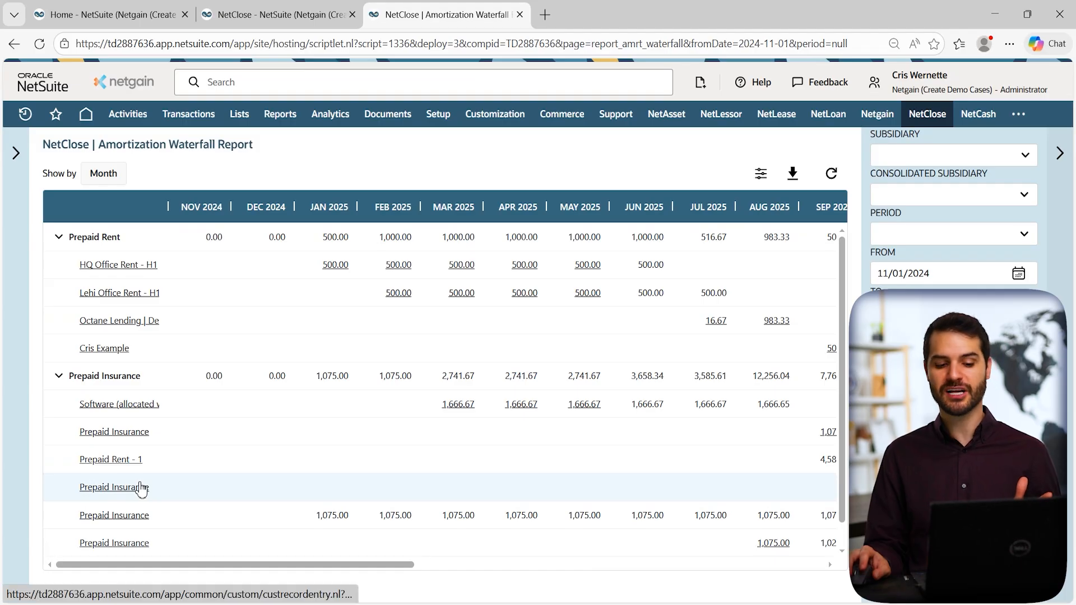